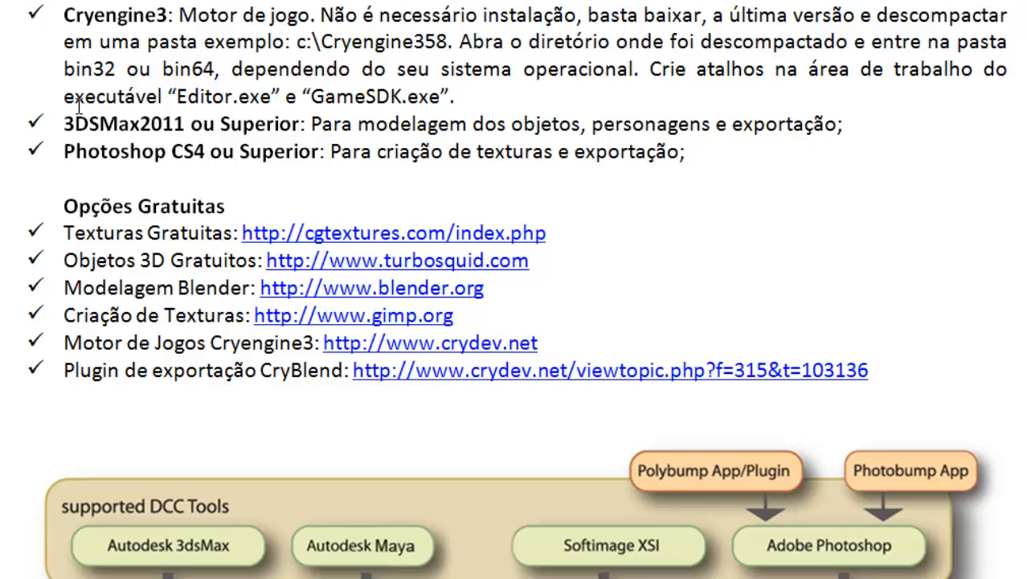
Run CryToolsInstaller from the Tools folder of Cryengine358 and install all of the offered packages.
{"action": "left_click_drag", "start_coordinate": [66, 123], "coordinate": [204, 129]}
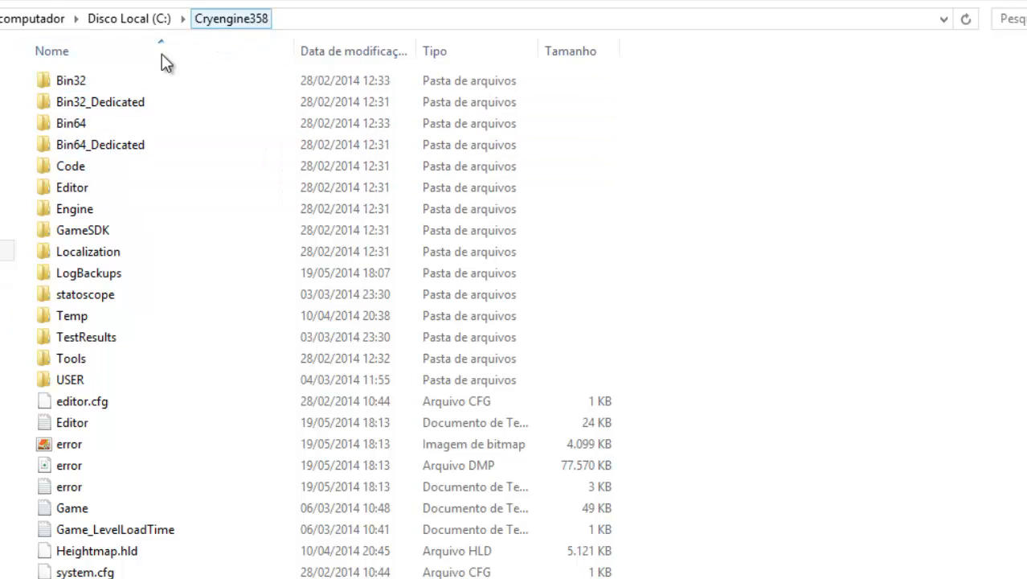
{"action": "left_click", "coordinate": [71, 84]}
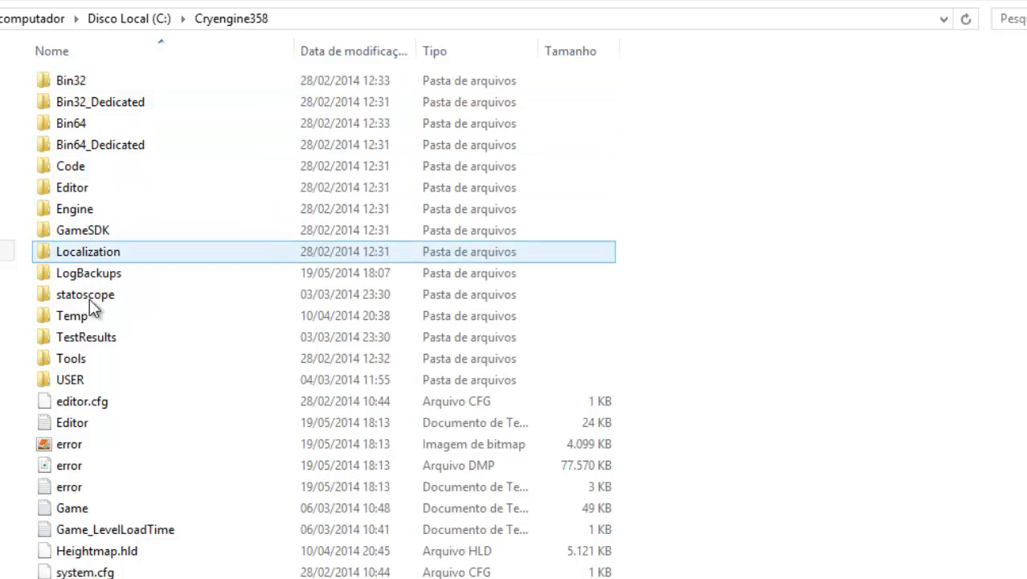
{"action": "double_click", "coordinate": [76, 358]}
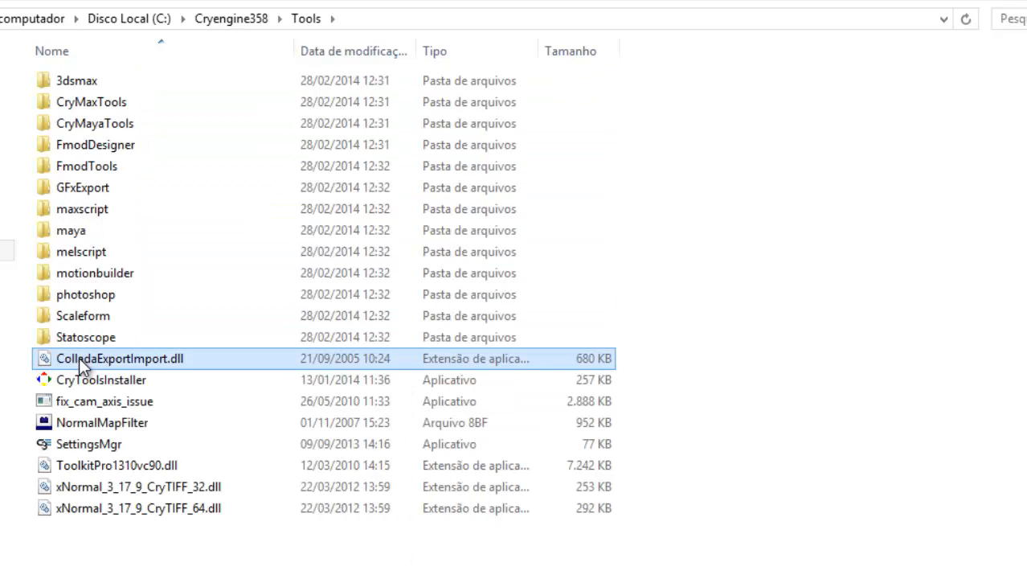
{"action": "left_click", "coordinate": [95, 380]}
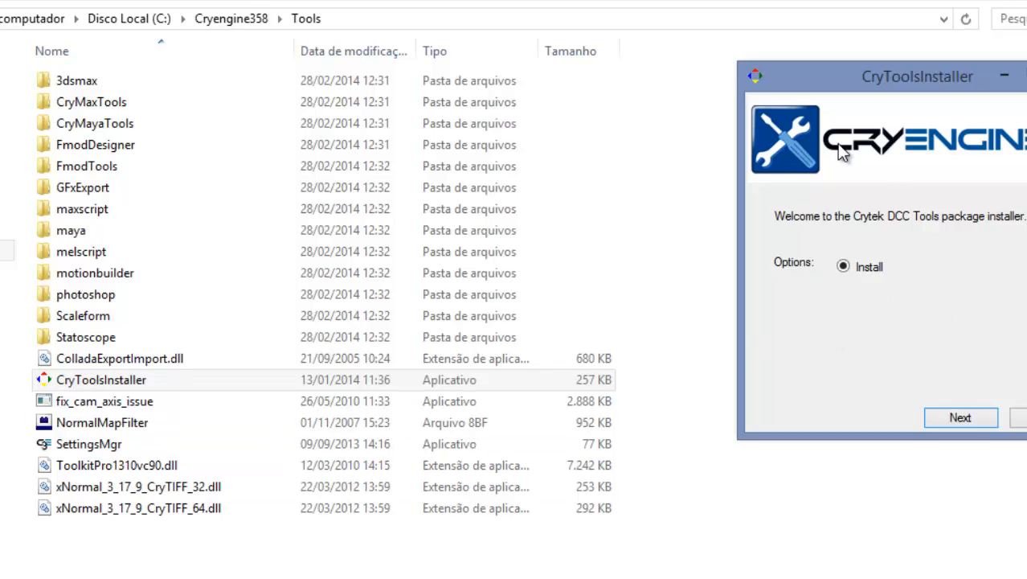
{"action": "left_click", "coordinate": [971, 416]}
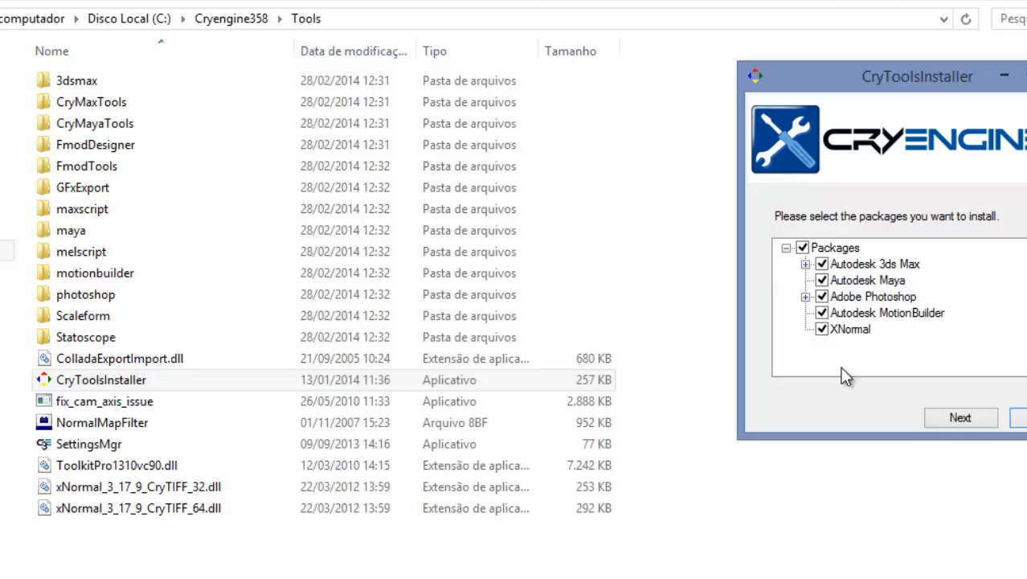
{"action": "left_click", "coordinate": [960, 416]}
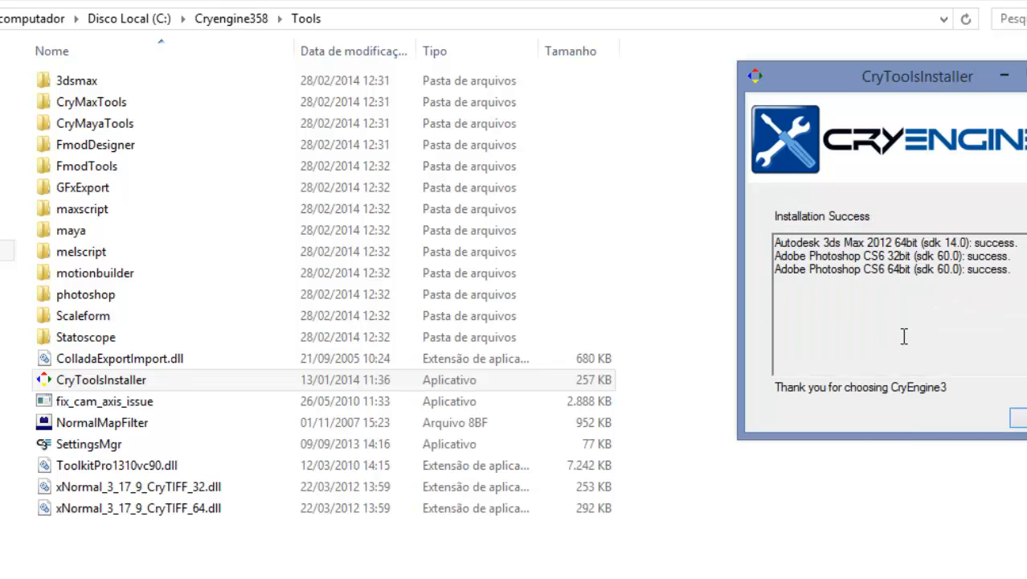
Review the installation results listed for 3ds Max and Photoshop, and close the installer.
{"action": "left_click_drag", "start_coordinate": [1021, 270], "coordinate": [782, 232]}
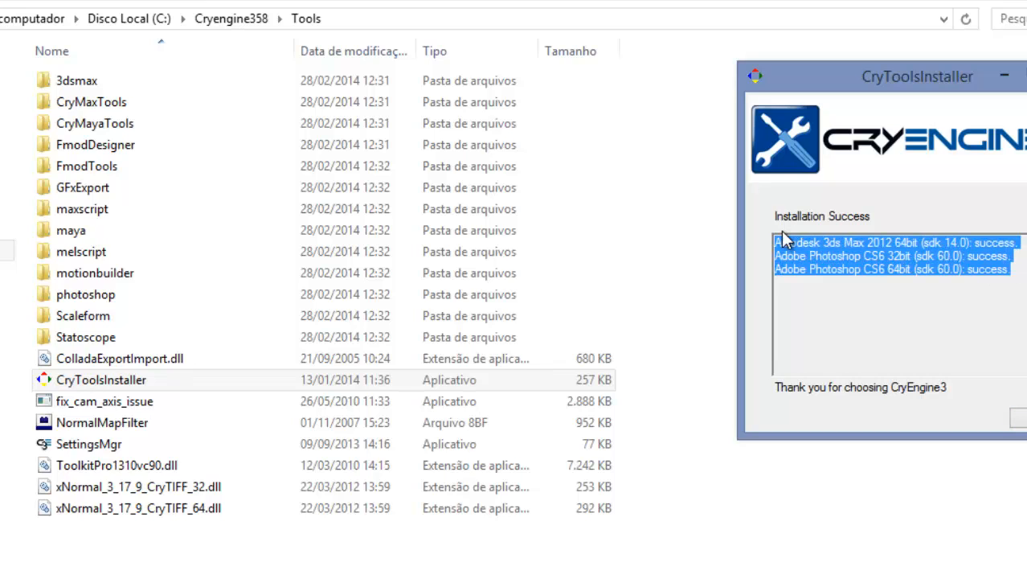
{"action": "left_click", "coordinate": [847, 251]}
{"action": "left_click_drag", "start_coordinate": [865, 242], "coordinate": [1023, 256]}
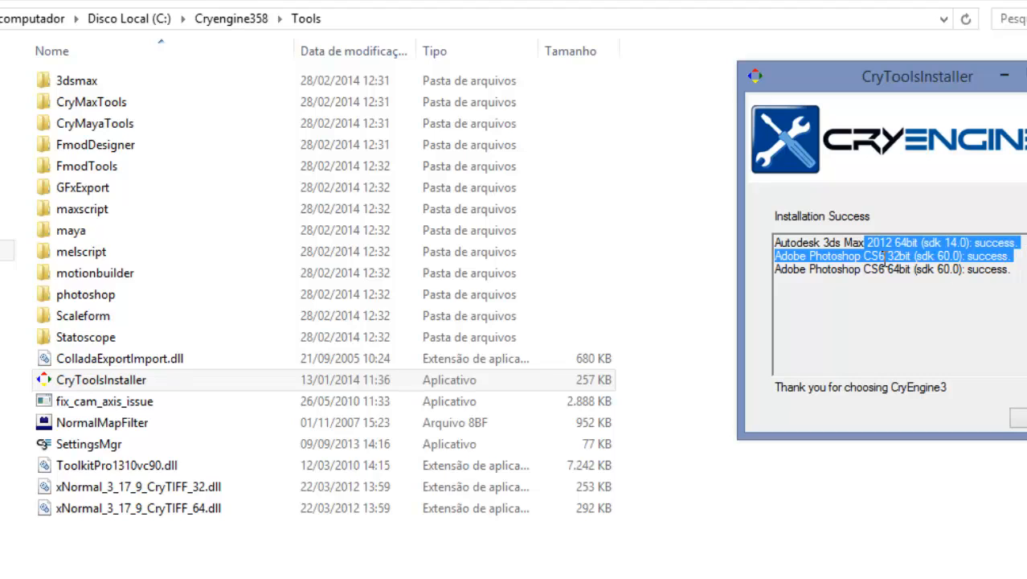
{"action": "left_click", "coordinate": [829, 242]}
{"action": "left_click_drag", "start_coordinate": [776, 255], "coordinate": [964, 283]}
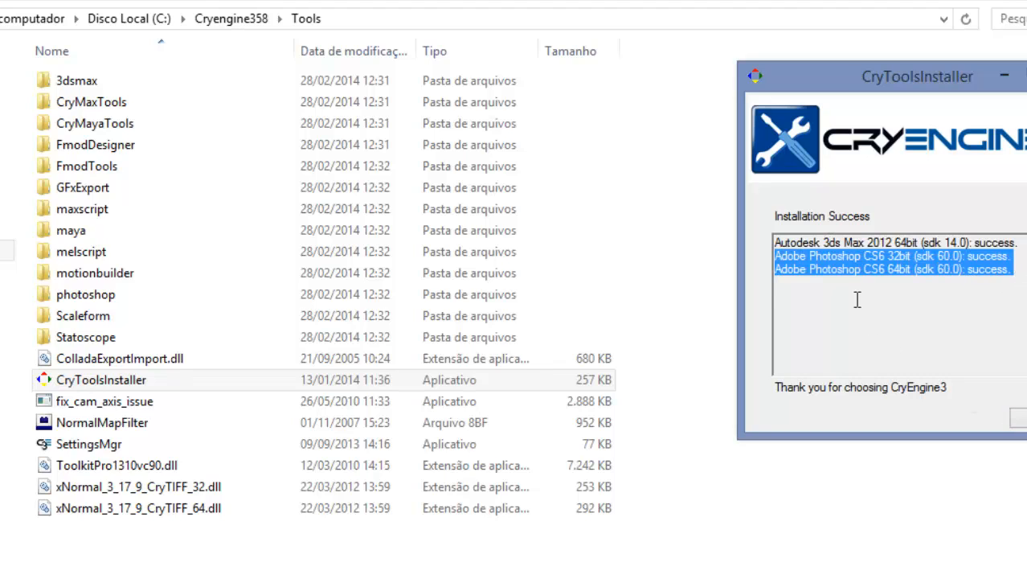
{"action": "left_click", "coordinate": [1021, 418]}
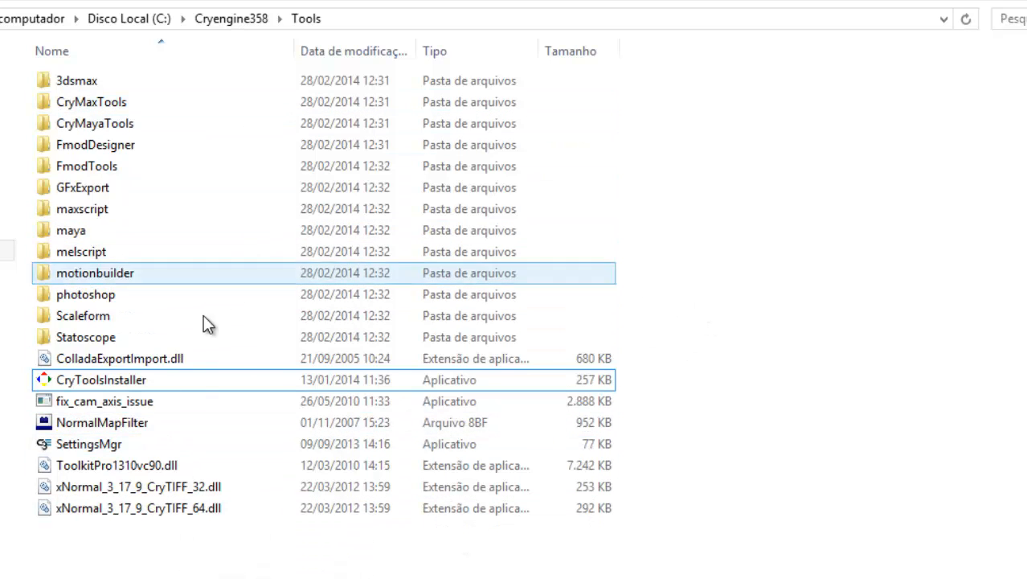
Switch to Photoshop and open the Cargo0095_S crate image from the Cargo Props folder.
{"action": "left_click", "coordinate": [948, 578]}
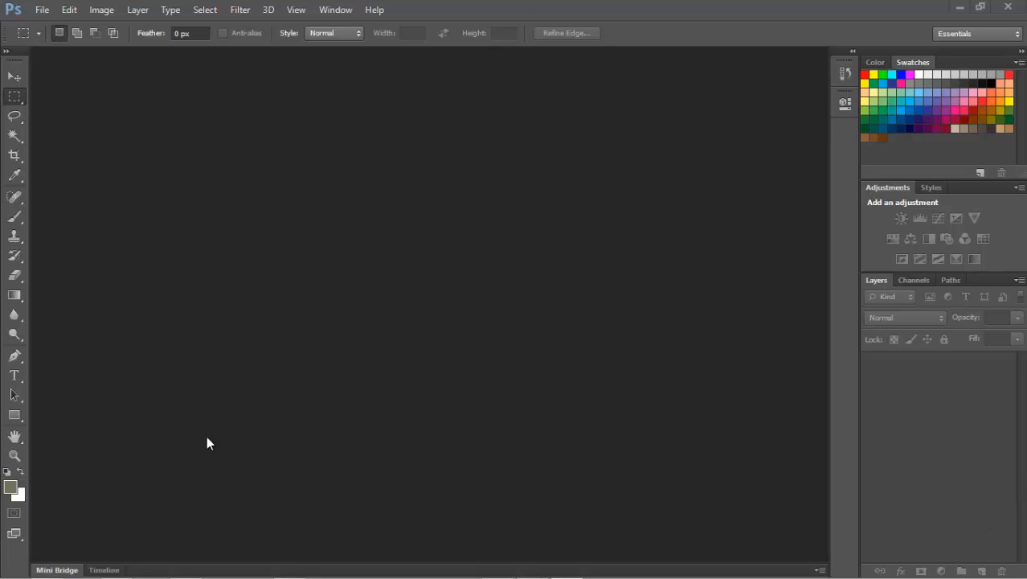
{"action": "left_click", "coordinate": [40, 11]}
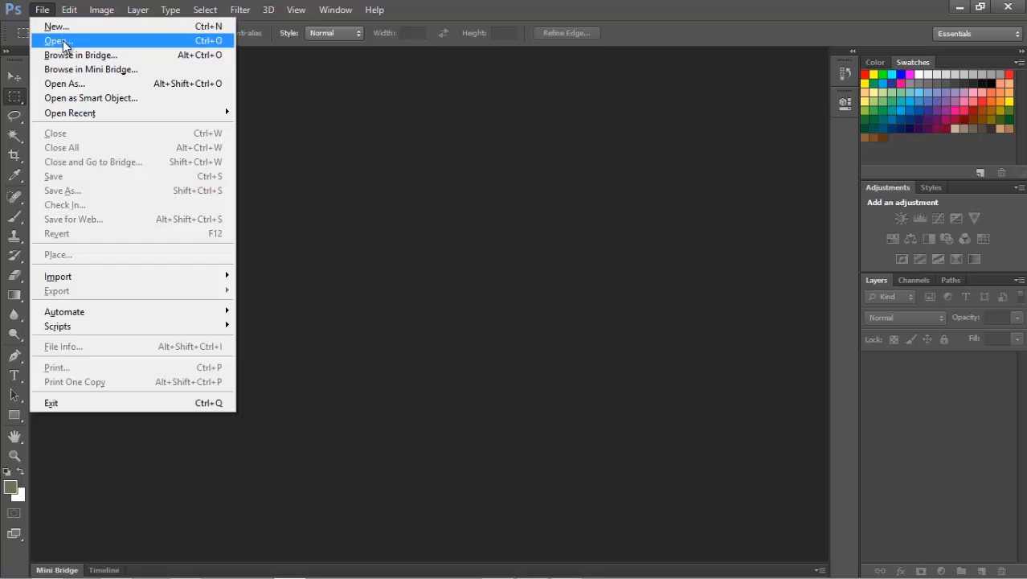
{"action": "left_click", "coordinate": [58, 41]}
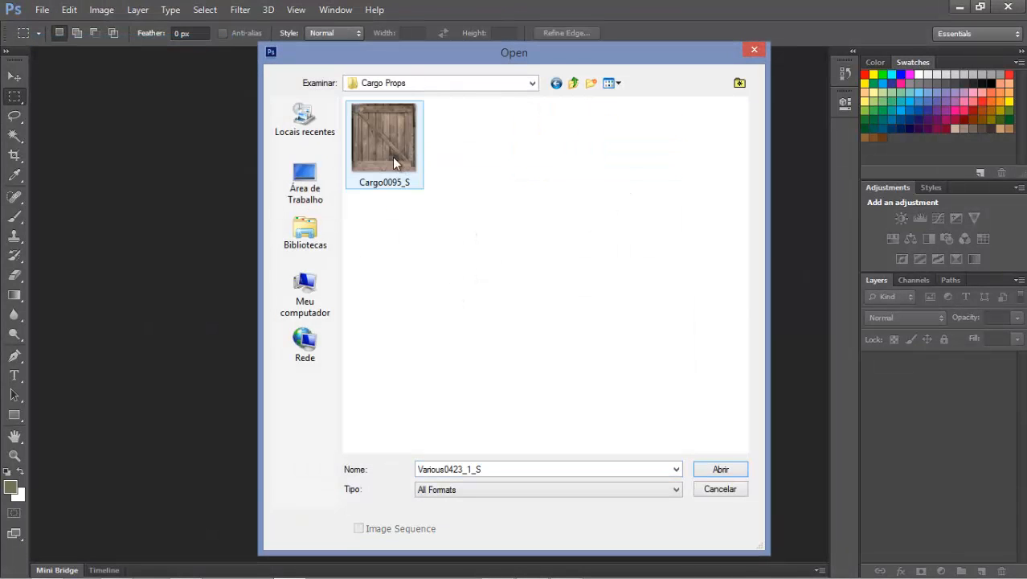
{"action": "left_click", "coordinate": [392, 156]}
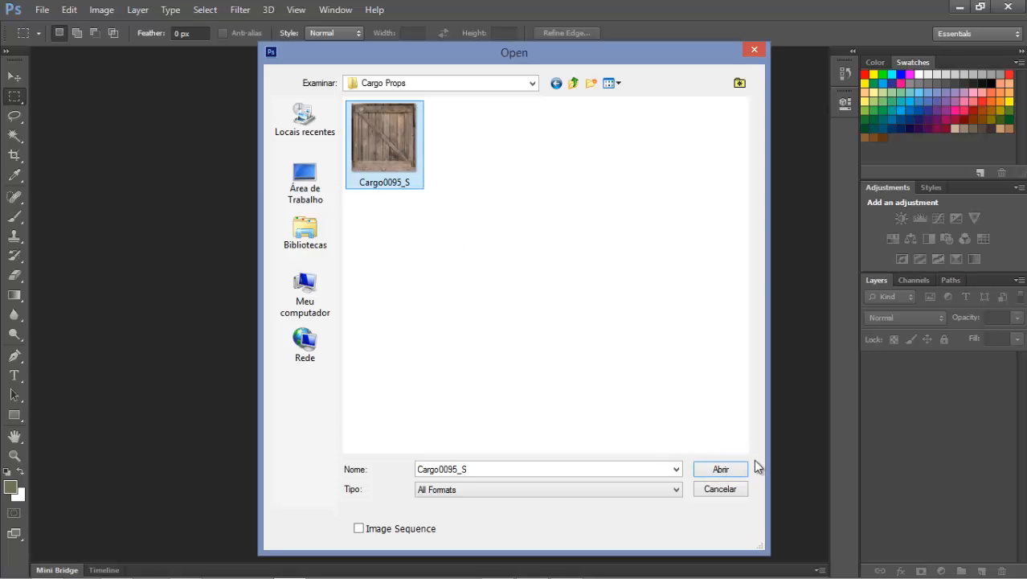
{"action": "left_click", "coordinate": [720, 467]}
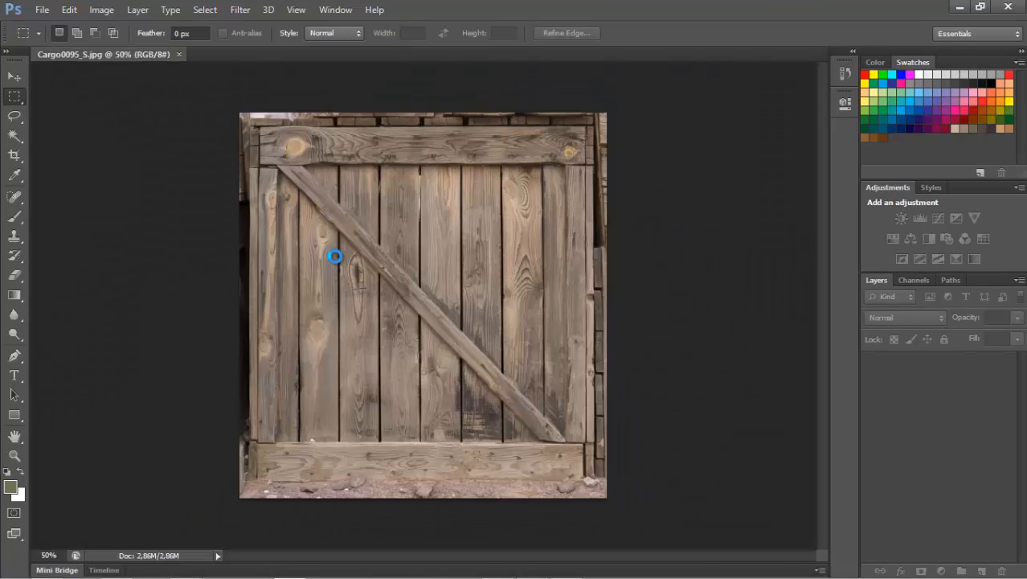
Set the crate image's width to 512 pixels in the Image Size settings.
{"action": "left_click", "coordinate": [110, 14]}
{"action": "left_click", "coordinate": [138, 120]}
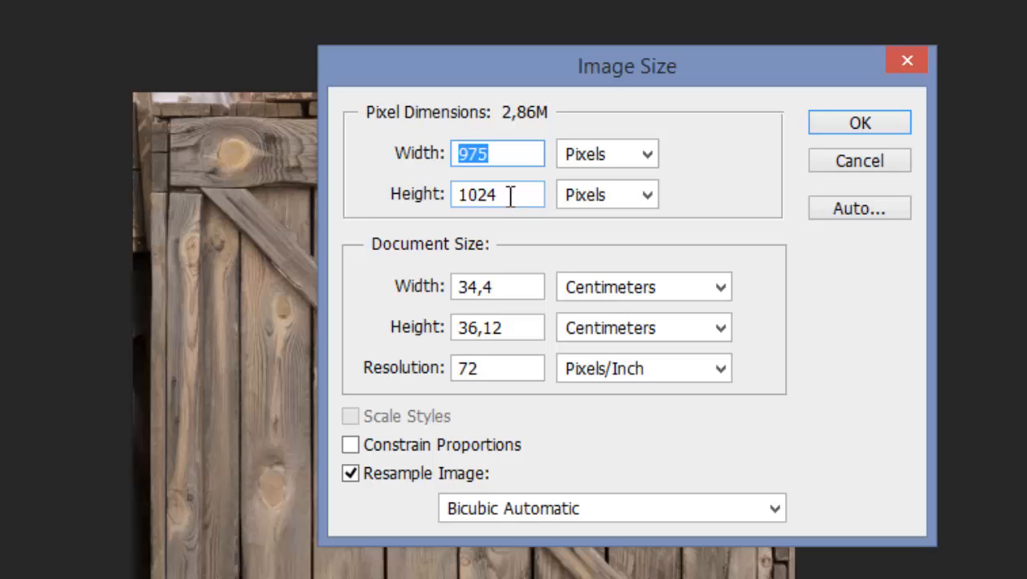
{"action": "left_click", "coordinate": [448, 170]}
{"action": "double_click", "coordinate": [509, 150]}
{"action": "left_click_drag", "start_coordinate": [521, 195], "coordinate": [413, 191]}
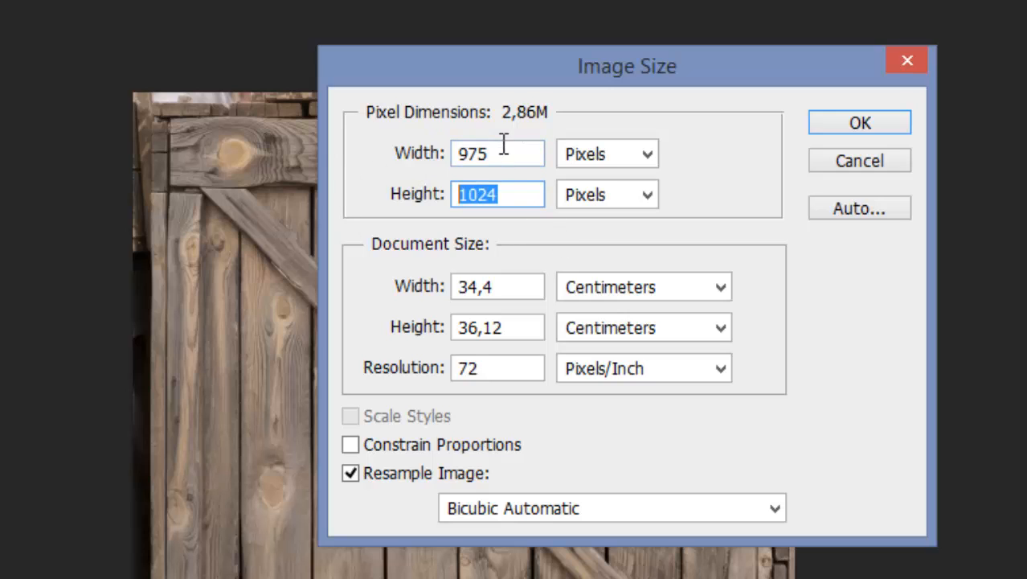
{"action": "left_click_drag", "start_coordinate": [503, 144], "coordinate": [341, 145]}
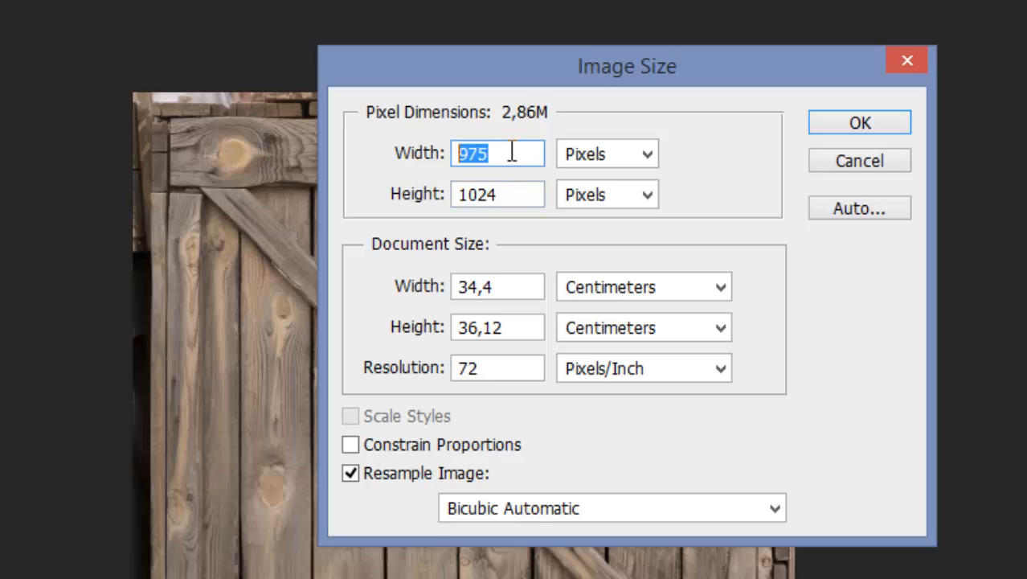
{"action": "left_click_drag", "start_coordinate": [512, 154], "coordinate": [418, 166]}
{"action": "left_click_drag", "start_coordinate": [513, 158], "coordinate": [367, 147]}
{"action": "left_click_drag", "start_coordinate": [523, 156], "coordinate": [404, 179]}
{"action": "left_click_drag", "start_coordinate": [510, 152], "coordinate": [435, 161]}
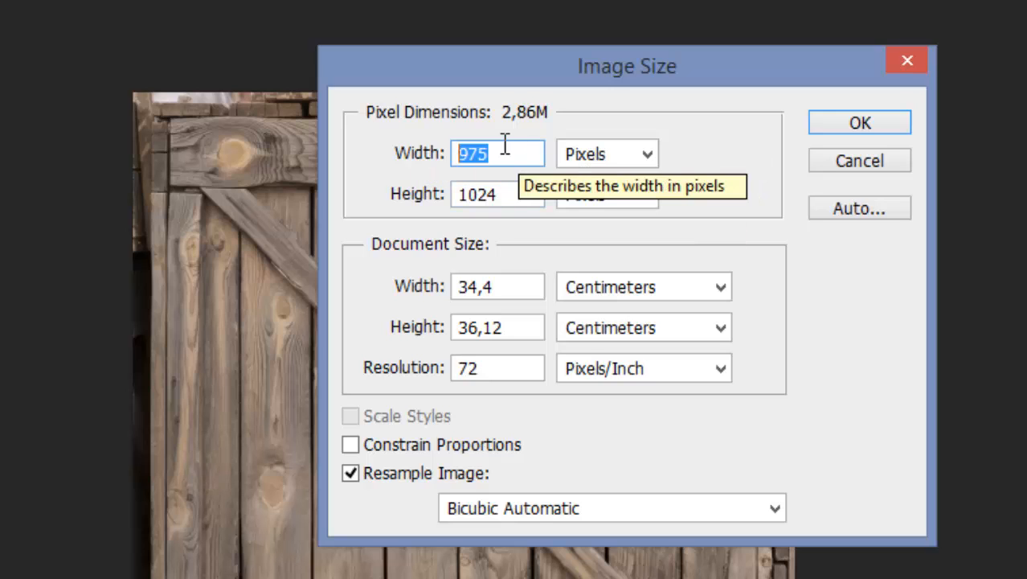
{"action": "type", "text": "512"}
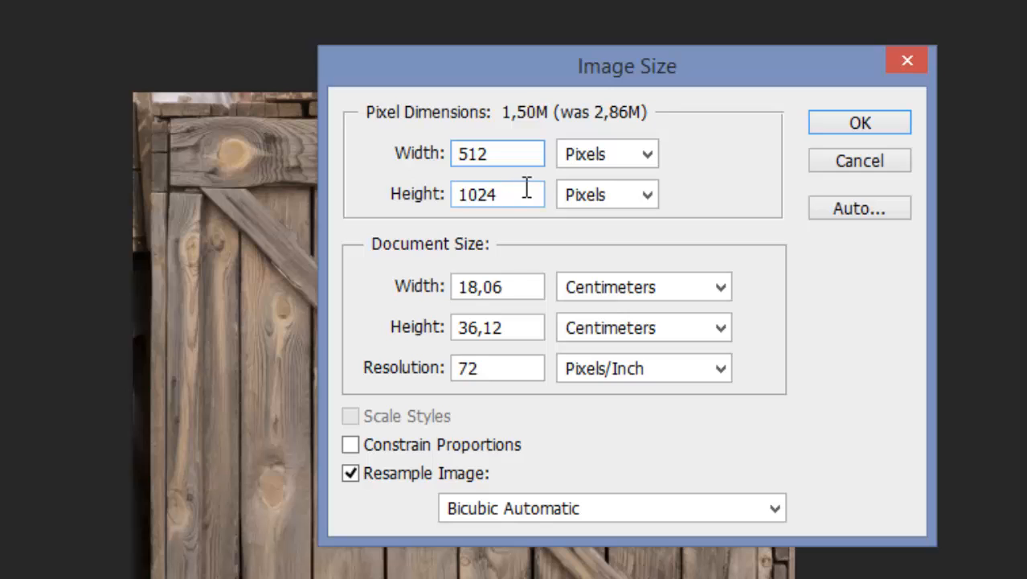
Set the crate image's height to 512 pixels and apply the resize.
{"action": "left_click", "coordinate": [491, 193]}
{"action": "left_click_drag", "start_coordinate": [491, 193], "coordinate": [305, 193]}
{"action": "type", "text": "512"}
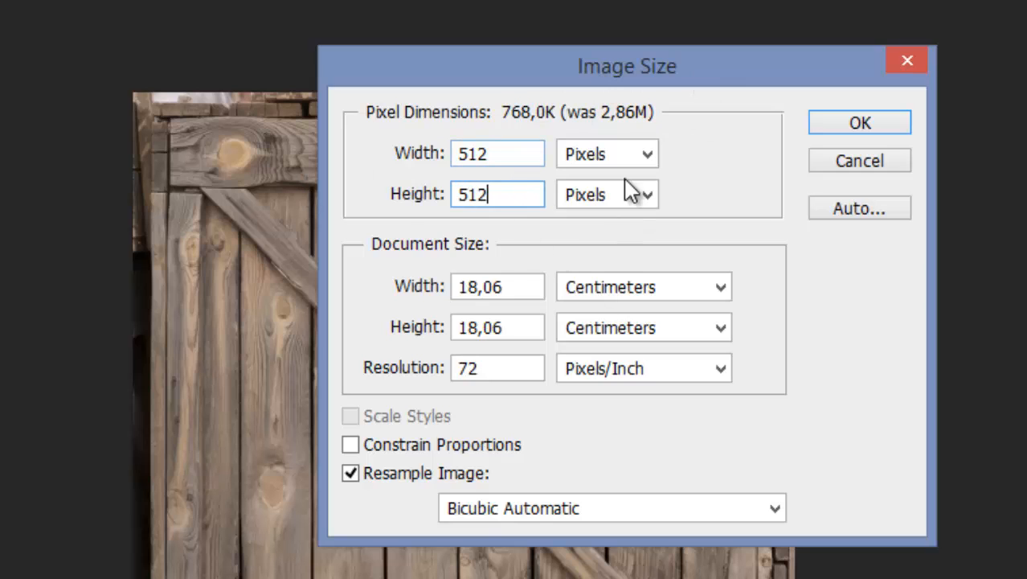
{"action": "left_click", "coordinate": [859, 129]}
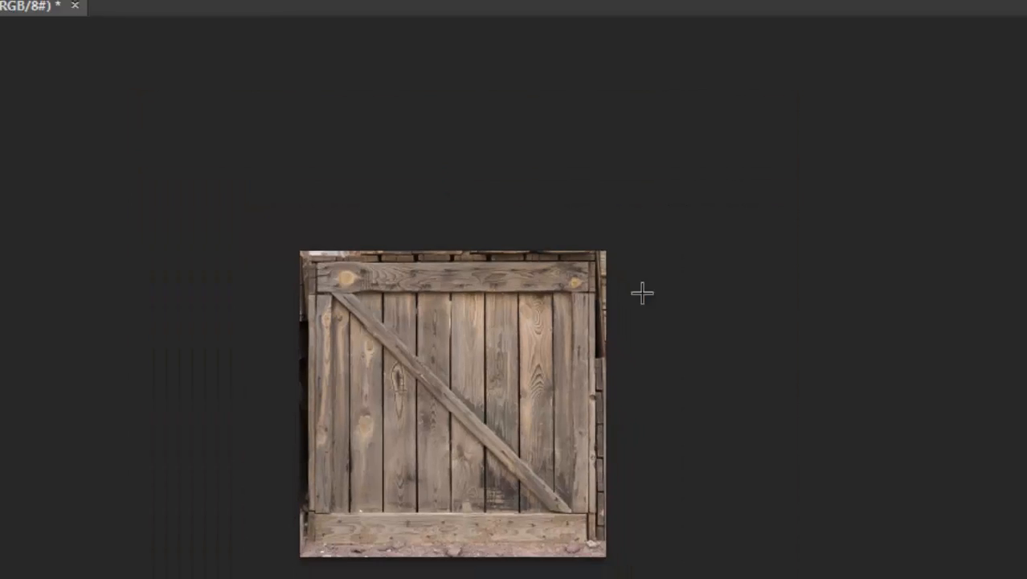
Save the resized crate image as Caixa_dif.tif in the Cargo Props folder, using the CryTIFPlugin format.
{"action": "left_click", "coordinate": [42, 10]}
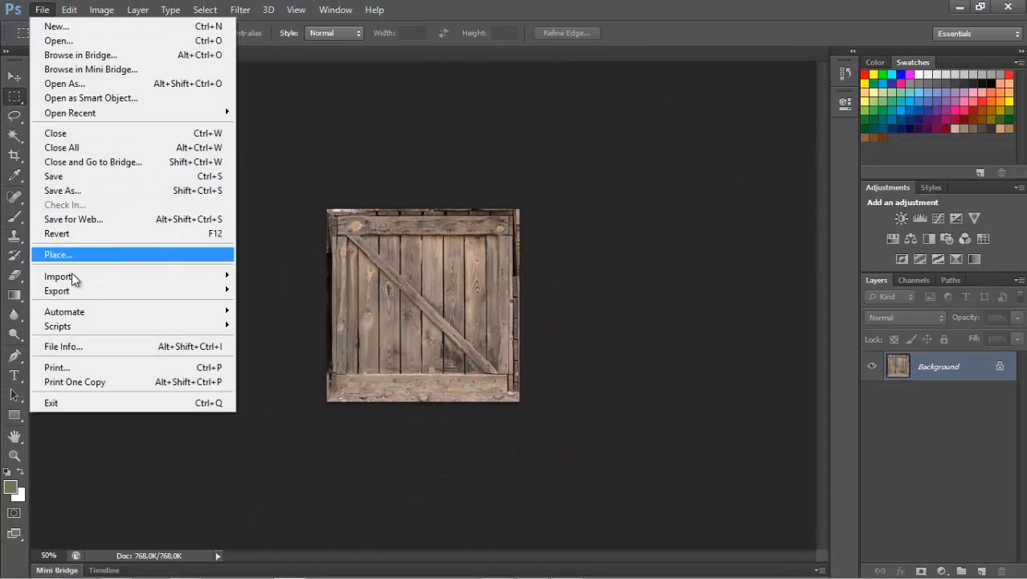
{"action": "left_click", "coordinate": [71, 194]}
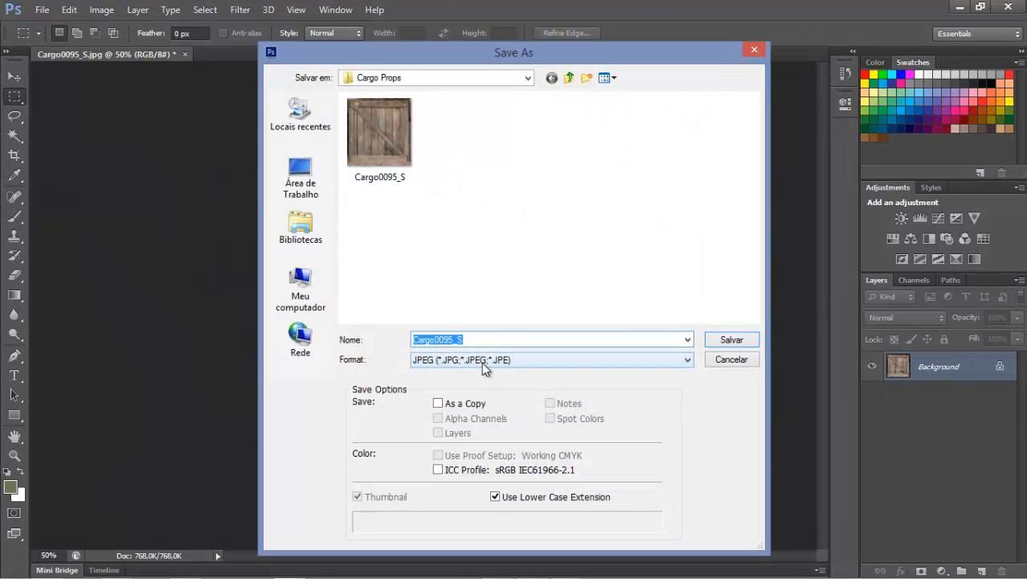
{"action": "left_click", "coordinate": [479, 358]}
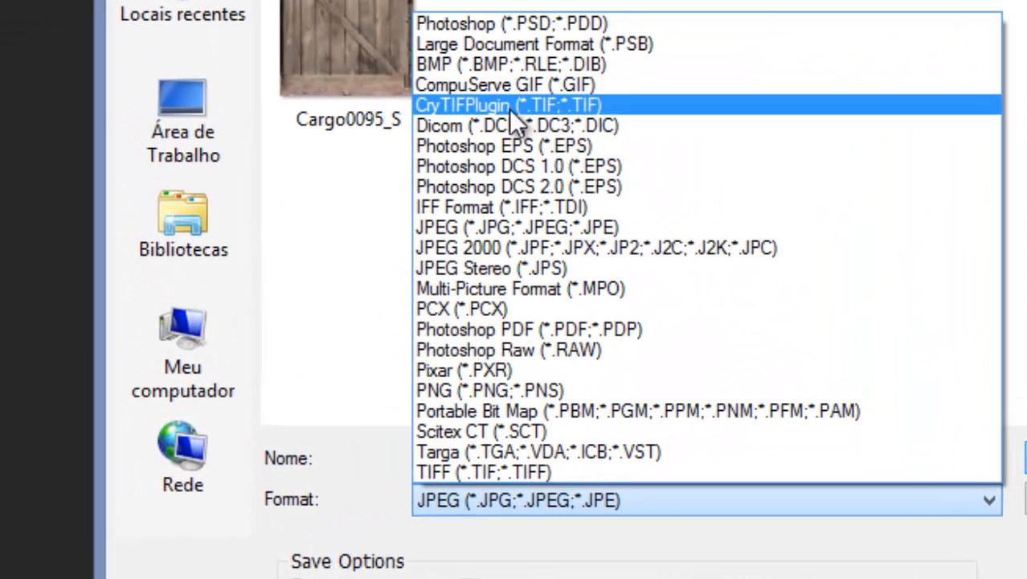
{"action": "left_click", "coordinate": [564, 104]}
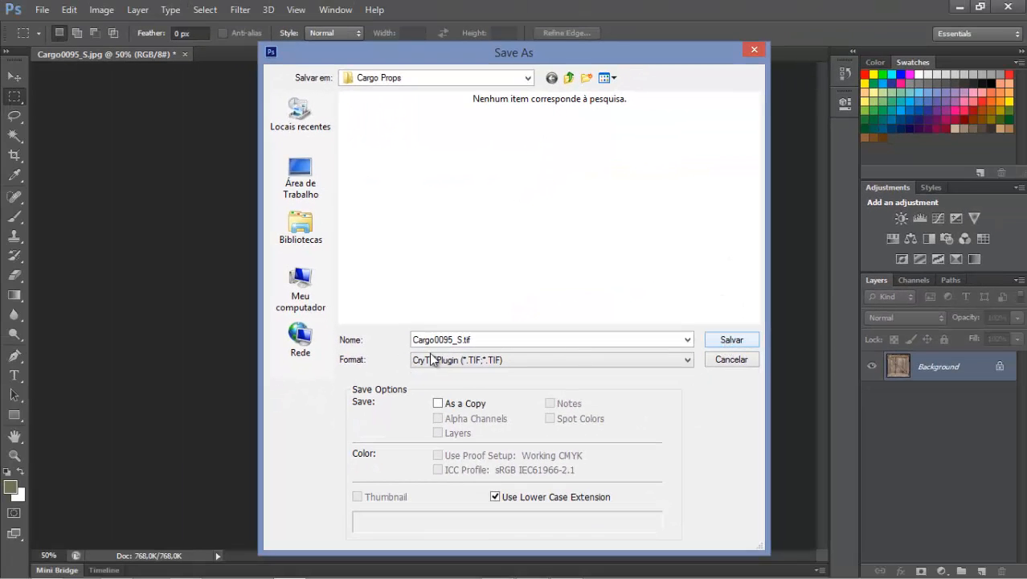
{"action": "double_click", "coordinate": [466, 341]}
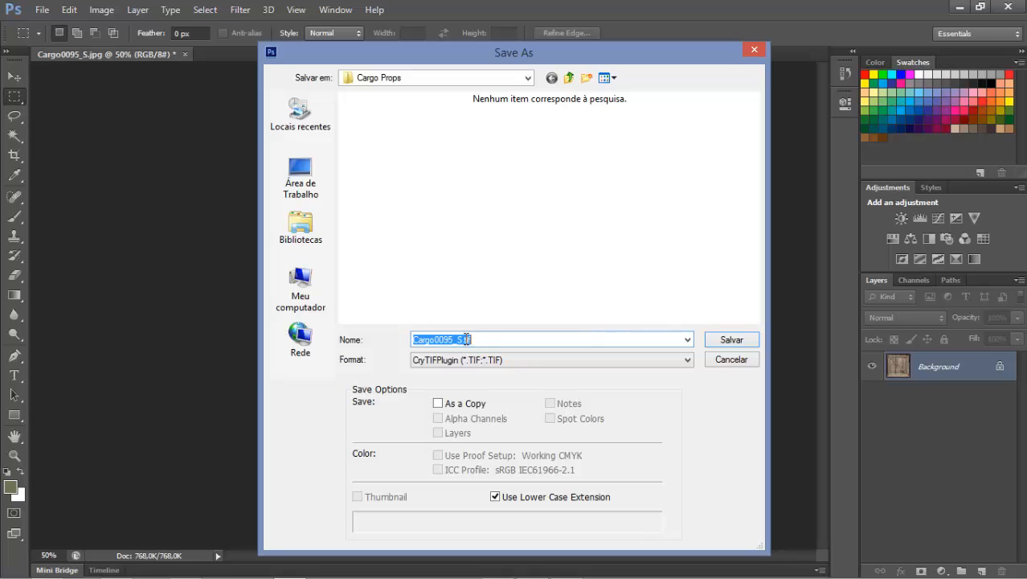
{"action": "left_click", "coordinate": [464, 341]}
{"action": "left_click", "coordinate": [412, 334], "text": "shift"}
{"action": "type", "text": "Caixa_dif"}
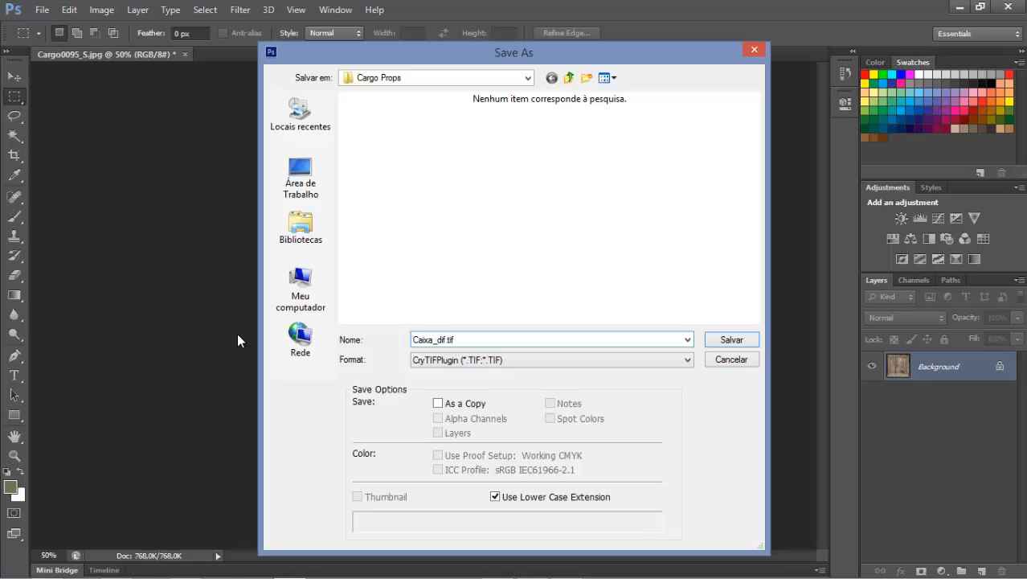
{"action": "left_click", "coordinate": [729, 341]}
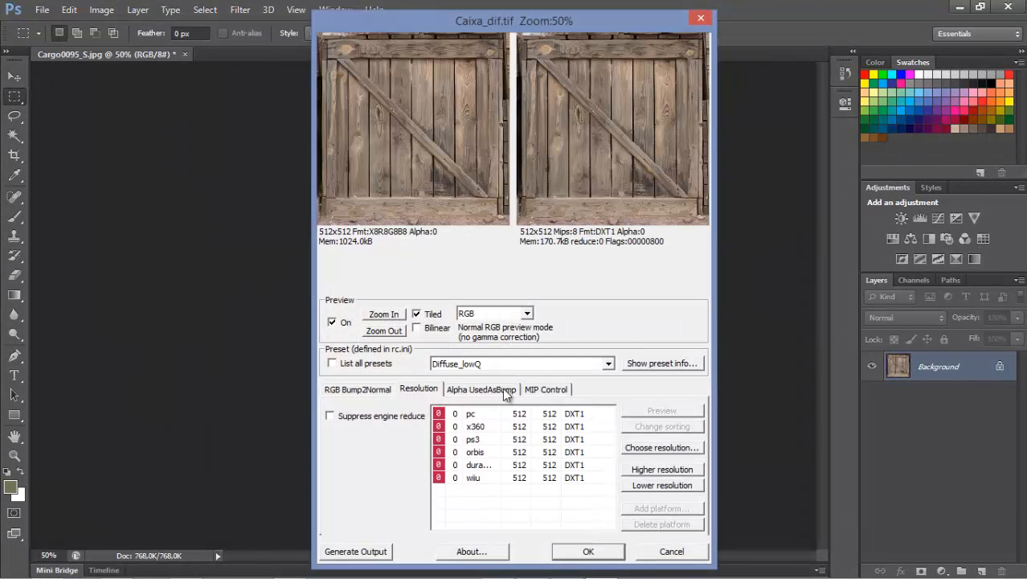
Look through the available texture presets, keep Diffuse_lowQ, and confirm the CryTIF export of Caixa_dif.tif.
{"action": "left_click", "coordinate": [609, 364]}
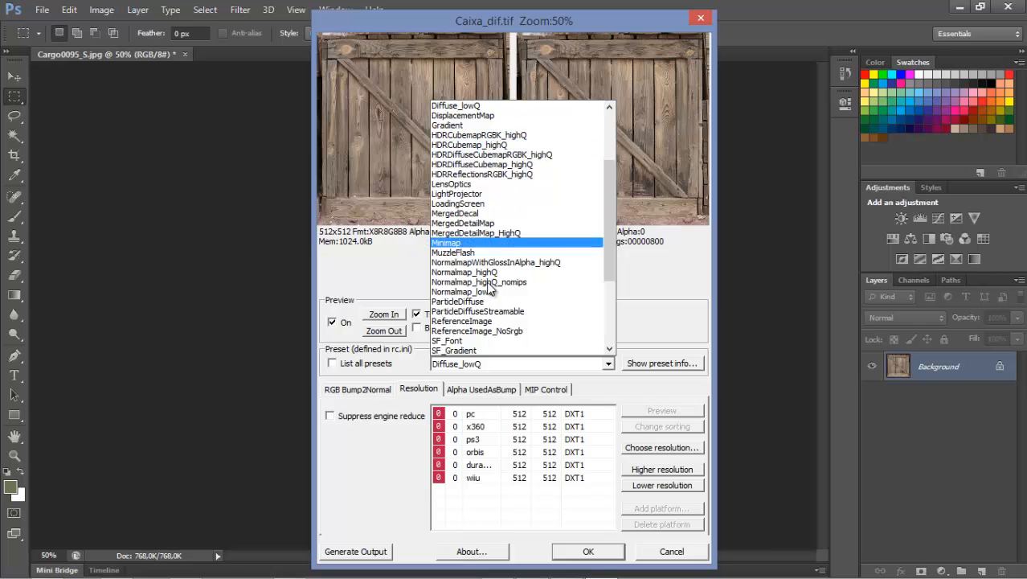
{"action": "scroll", "coordinate": [598, 181], "scroll_direction": "up", "scroll_amount": 3}
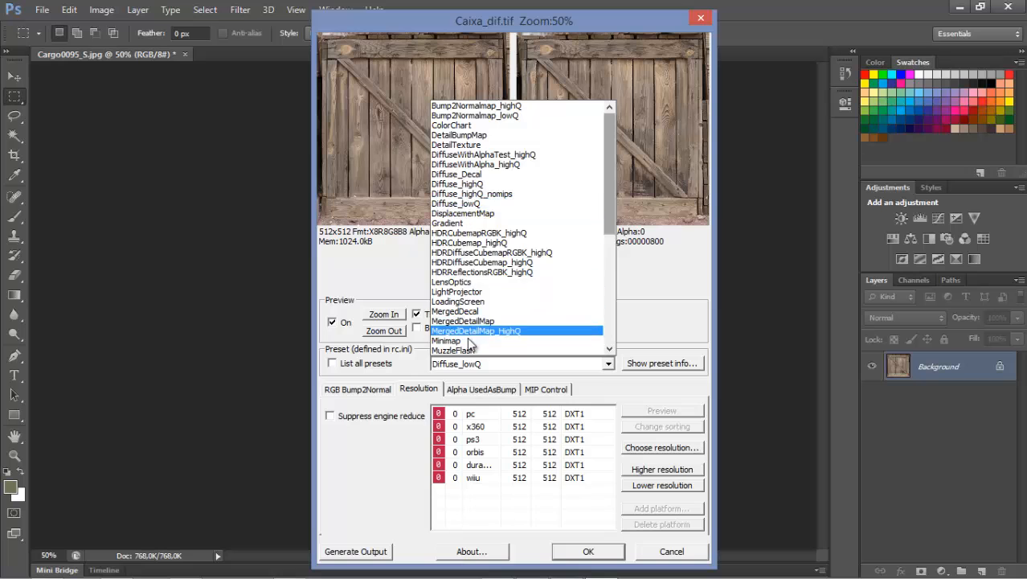
{"action": "left_click_drag", "start_coordinate": [608, 162], "coordinate": [613, 122]}
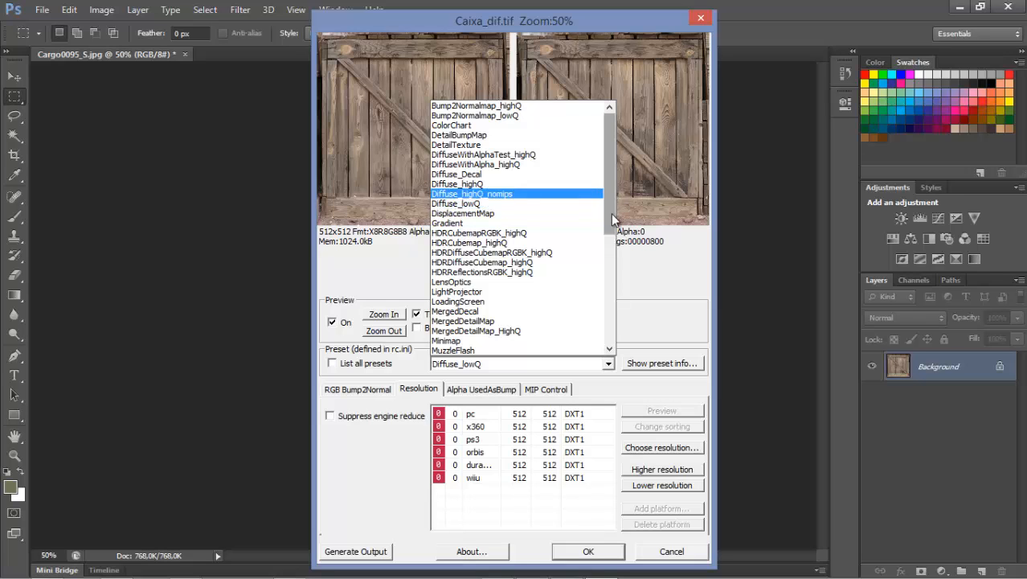
{"action": "left_click", "coordinate": [609, 364]}
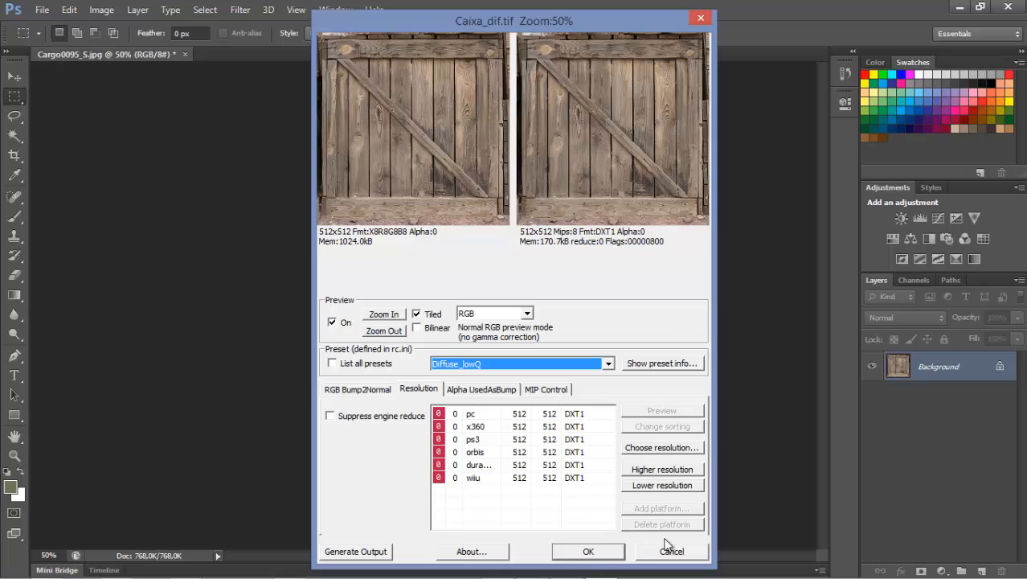
{"action": "left_click", "coordinate": [591, 552]}
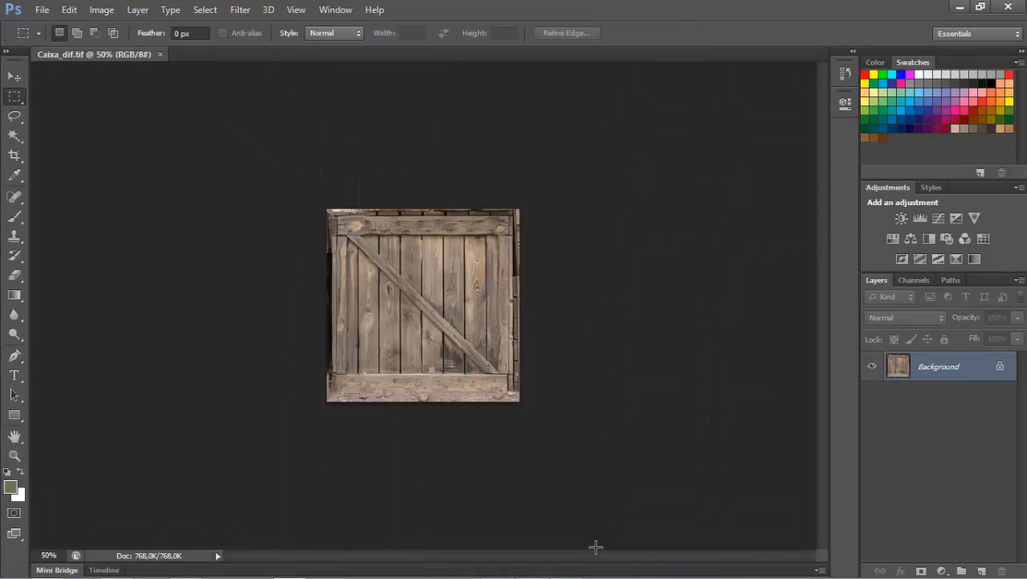
Save the crate image as Caixa_bump.tif in CryTIFPlugin format and confirm the export with the Bump2Normalmap_lowQ preset.
{"action": "left_click", "coordinate": [43, 8]}
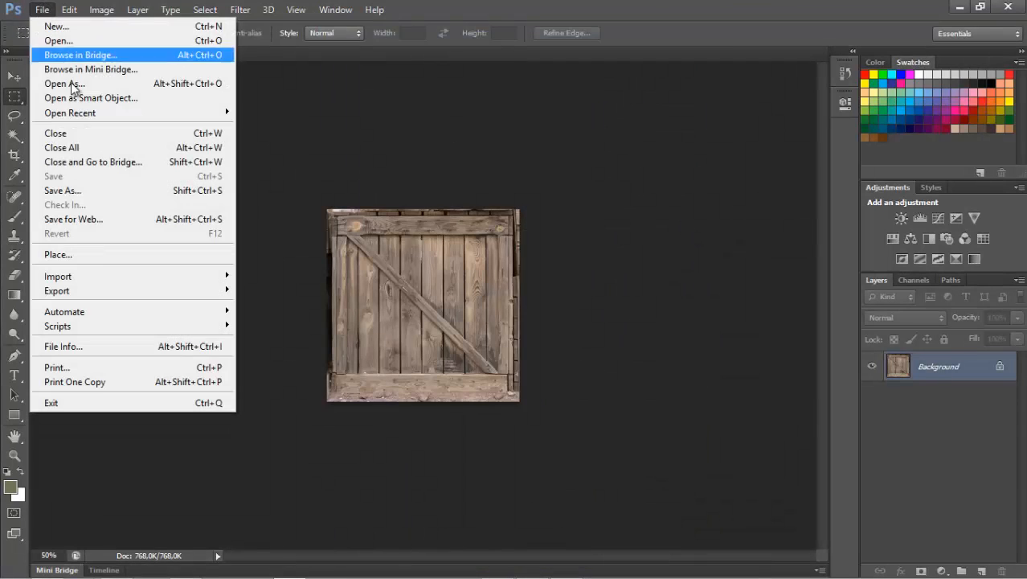
{"action": "left_click", "coordinate": [61, 190]}
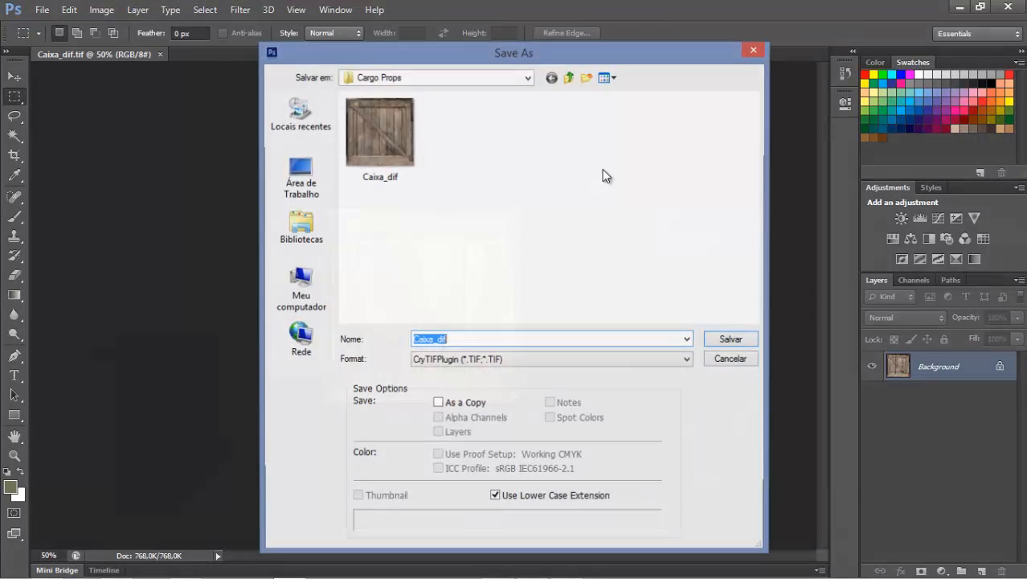
{"action": "left_click", "coordinate": [450, 338]}
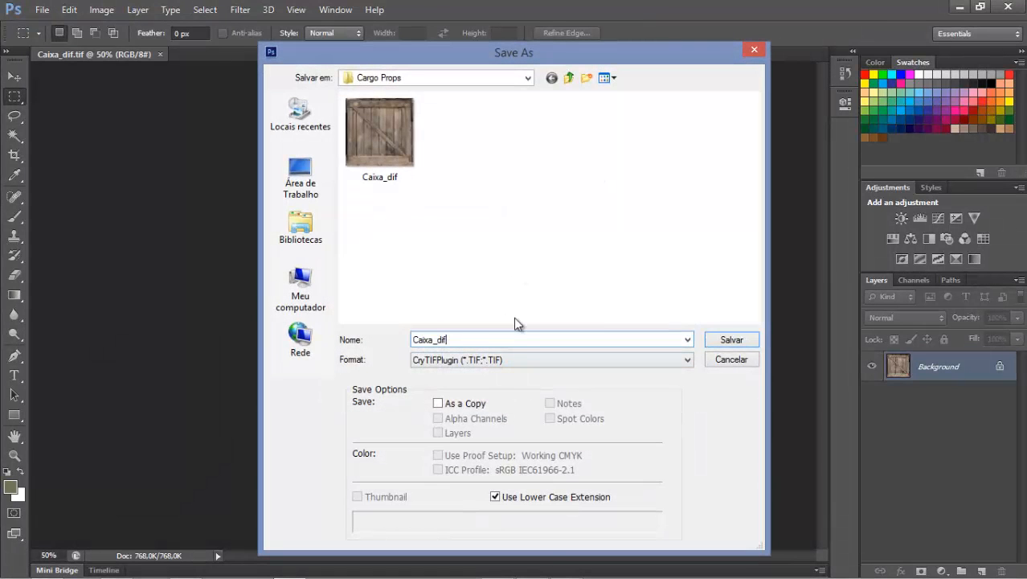
{"action": "key", "text": "BackSpace"}
{"action": "key", "text": "BackSpace"}
{"action": "key", "text": "BackSpace"}
{"action": "type", "text": "bump"}
{"action": "left_click", "coordinate": [730, 338]}
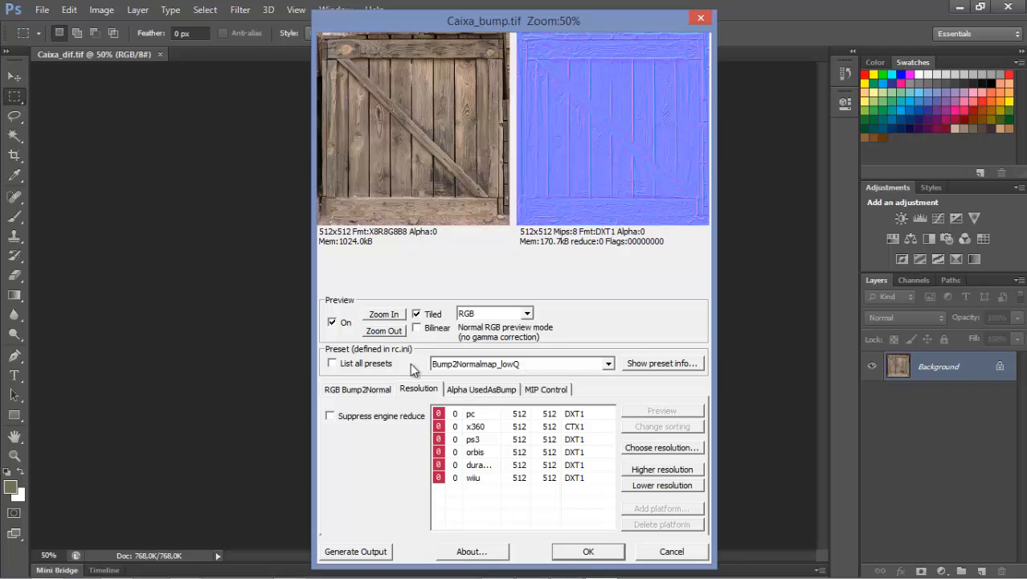
{"action": "left_click", "coordinate": [580, 551]}
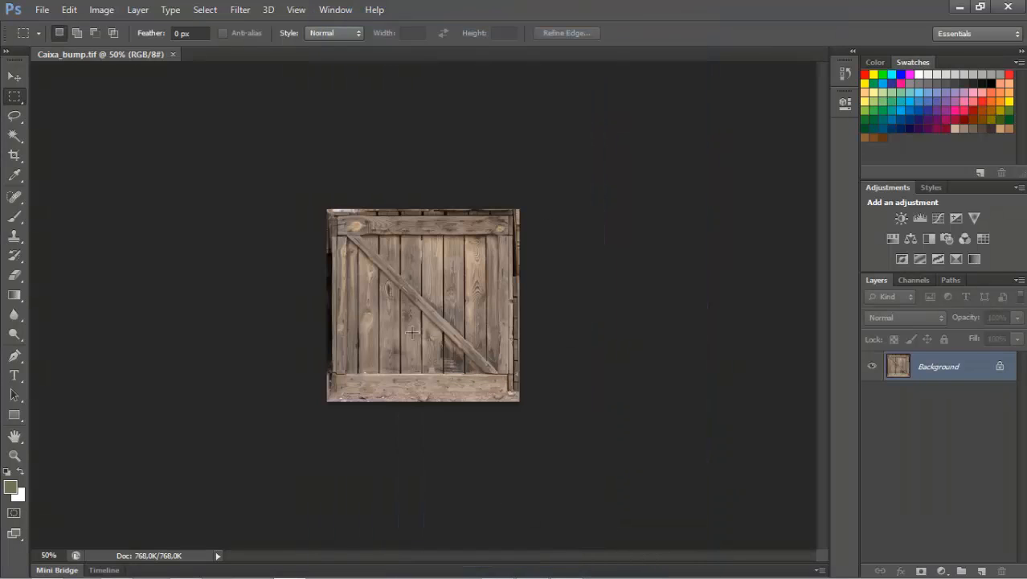
Save over Caixa_bump.tif again in CryTIFPlugin format, generate the compiled output from the Bump2Normalmap_lowQ preset, and confirm the export.
{"action": "left_click", "coordinate": [41, 10]}
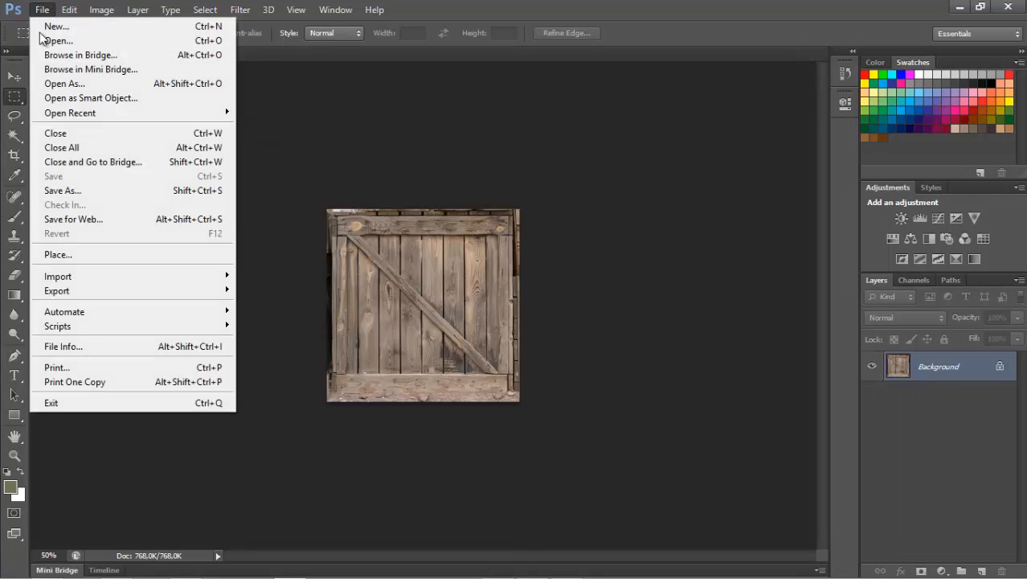
{"action": "left_click", "coordinate": [68, 190]}
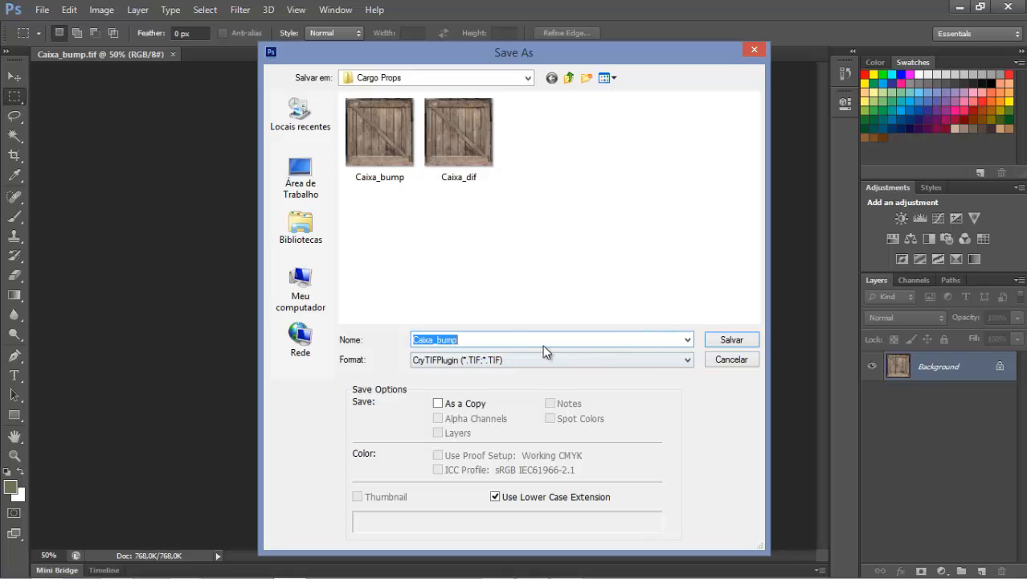
{"action": "left_click", "coordinate": [503, 339]}
{"action": "left_click", "coordinate": [727, 341]}
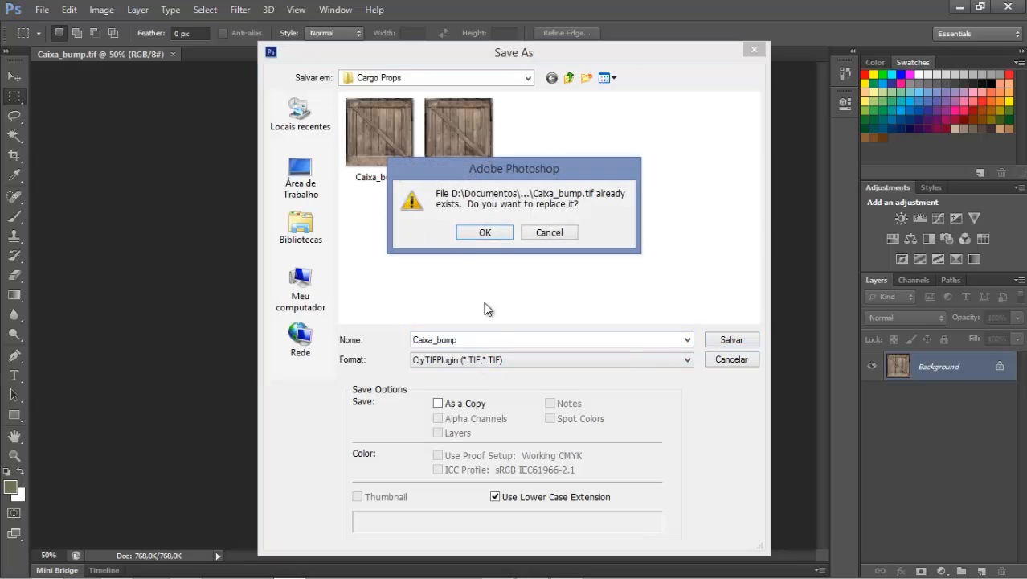
{"action": "left_click", "coordinate": [481, 233]}
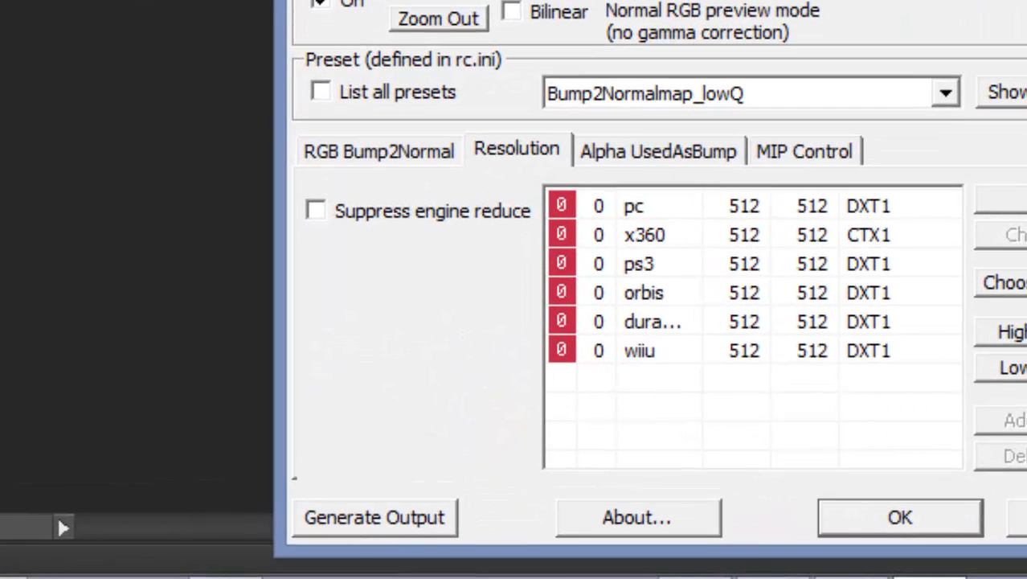
{"action": "left_click", "coordinate": [343, 518]}
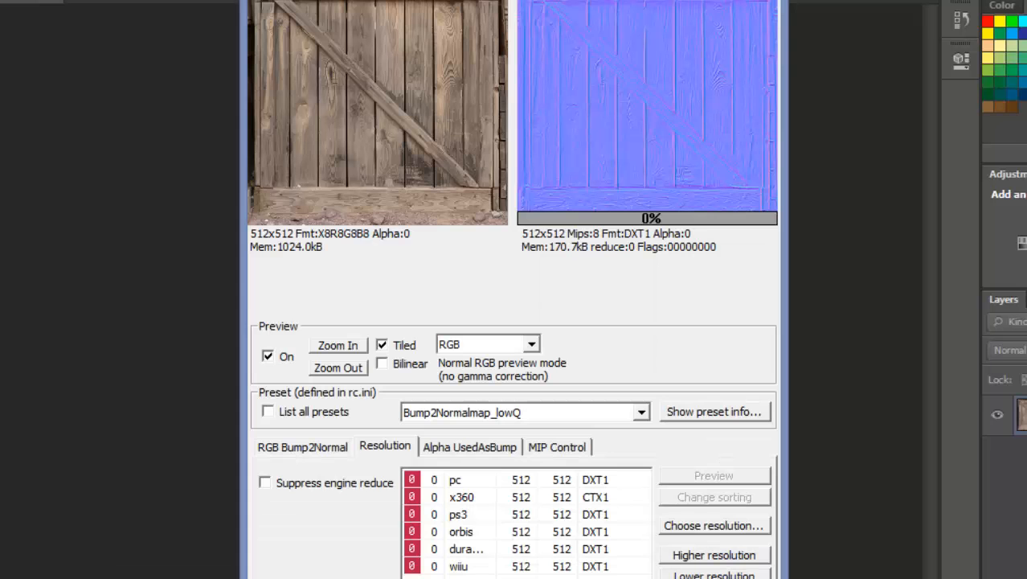
{"action": "left_click", "coordinate": [909, 517]}
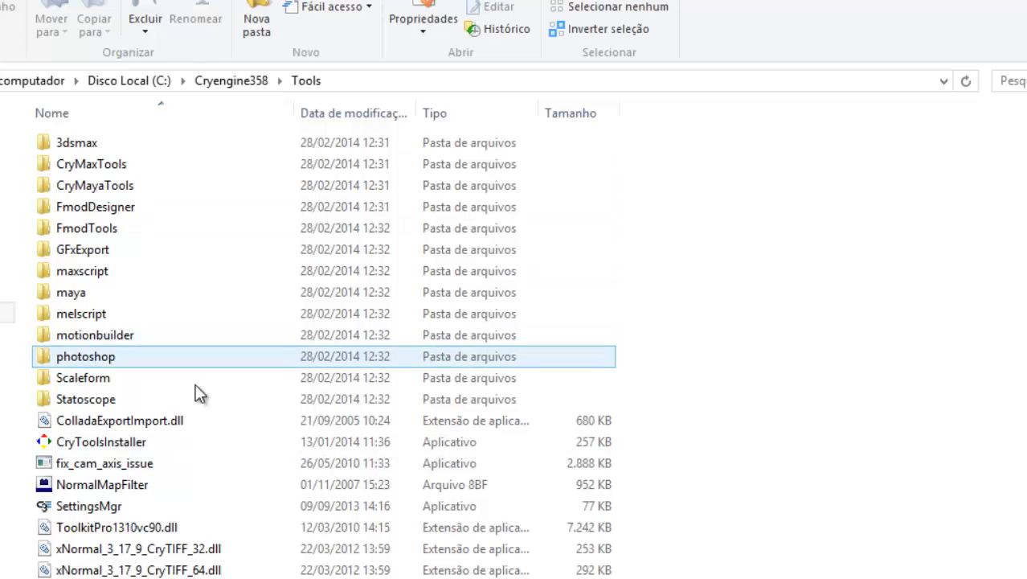
Switch to File Explorer, open the Cargo Props texture folder, and turn on file name extensions.
{"action": "left_click", "coordinate": [5, 334]}
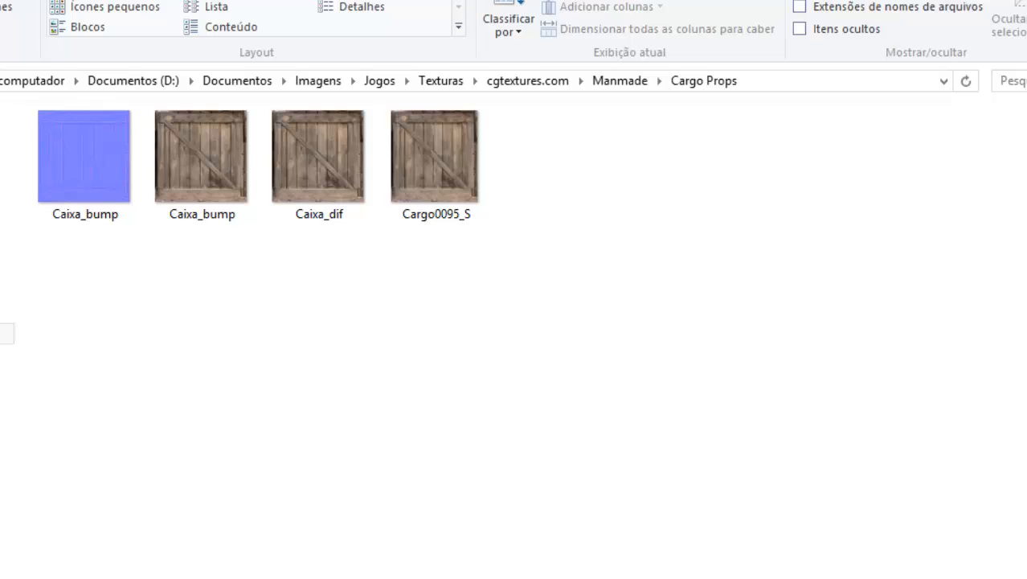
{"action": "left_click", "coordinate": [800, 7]}
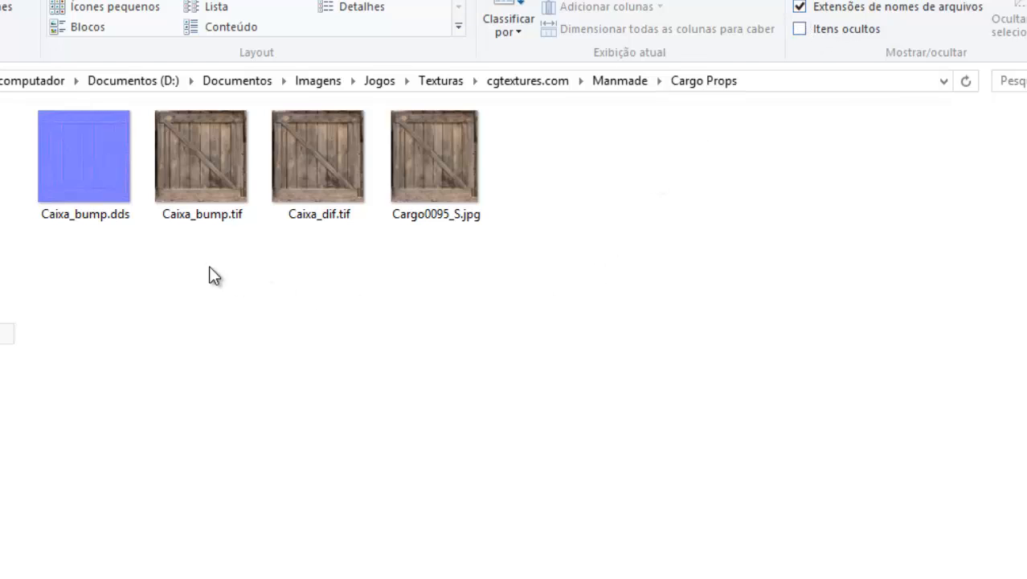
Compare the exported texture files Caixa_bump.dds, Caixa_bump.tif and Caixa_dif.tif in the Cargo Props folder.
{"action": "left_click", "coordinate": [92, 218]}
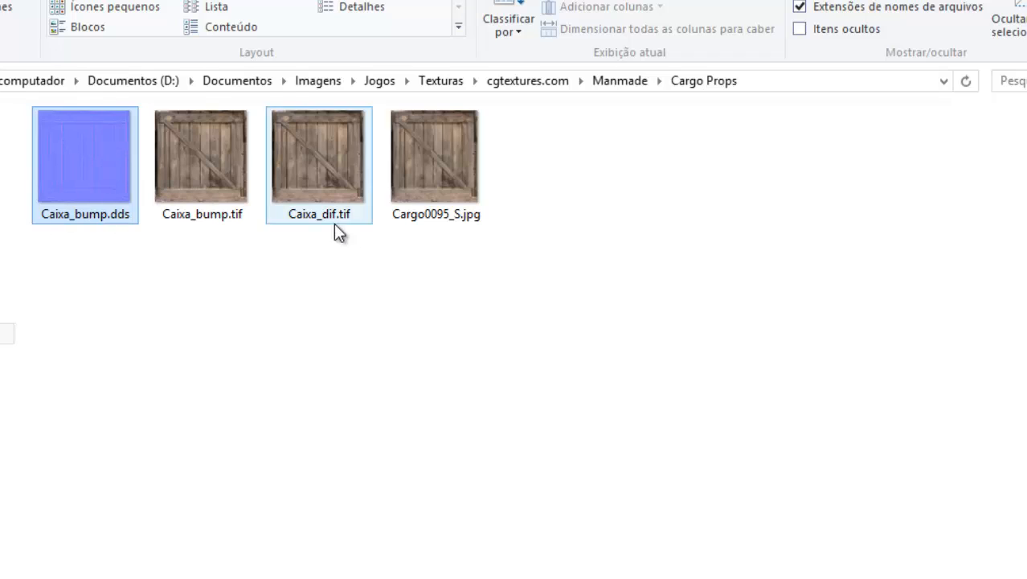
{"action": "left_click", "coordinate": [217, 221]}
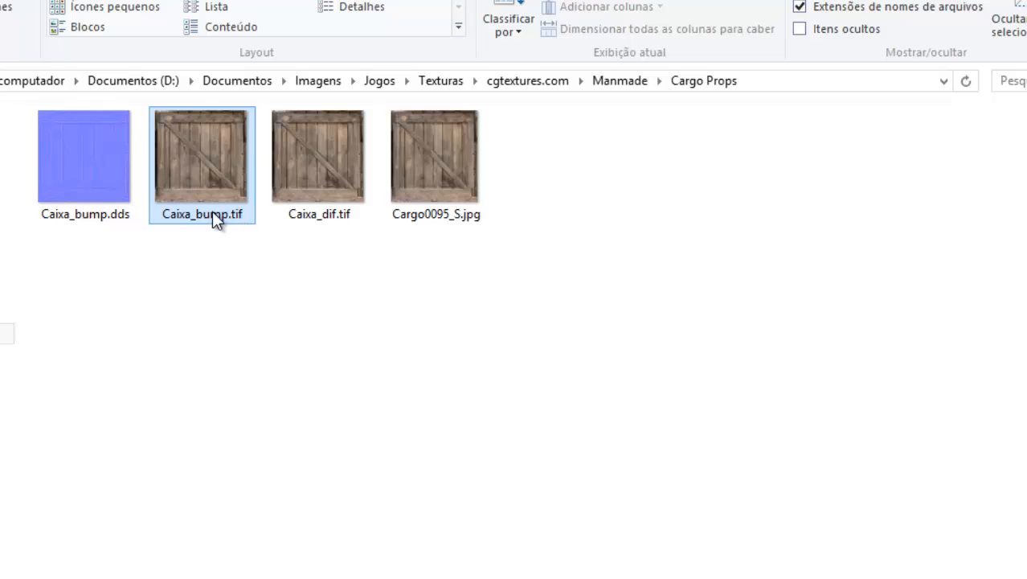
{"action": "left_click", "coordinate": [354, 213], "text": "ctrl"}
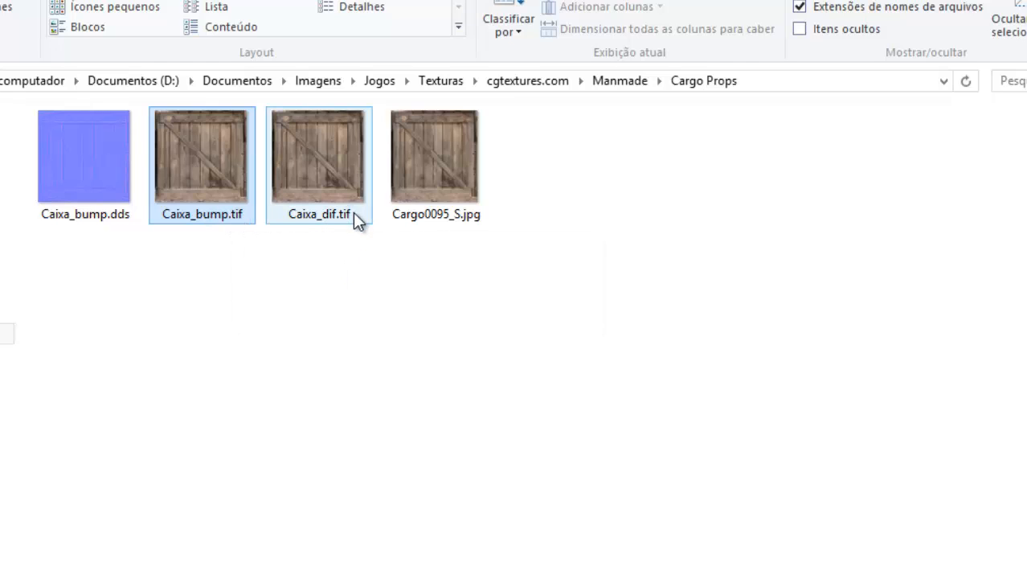
{"action": "left_click", "coordinate": [354, 214]}
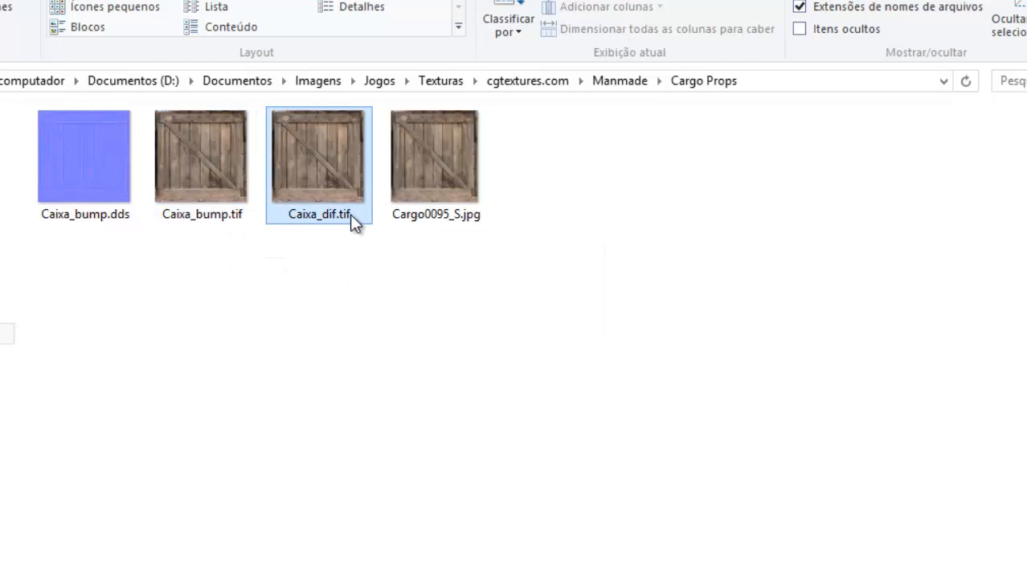
{"action": "left_click", "coordinate": [195, 177]}
{"action": "left_click", "coordinate": [339, 163]}
{"action": "left_click", "coordinate": [178, 184]}
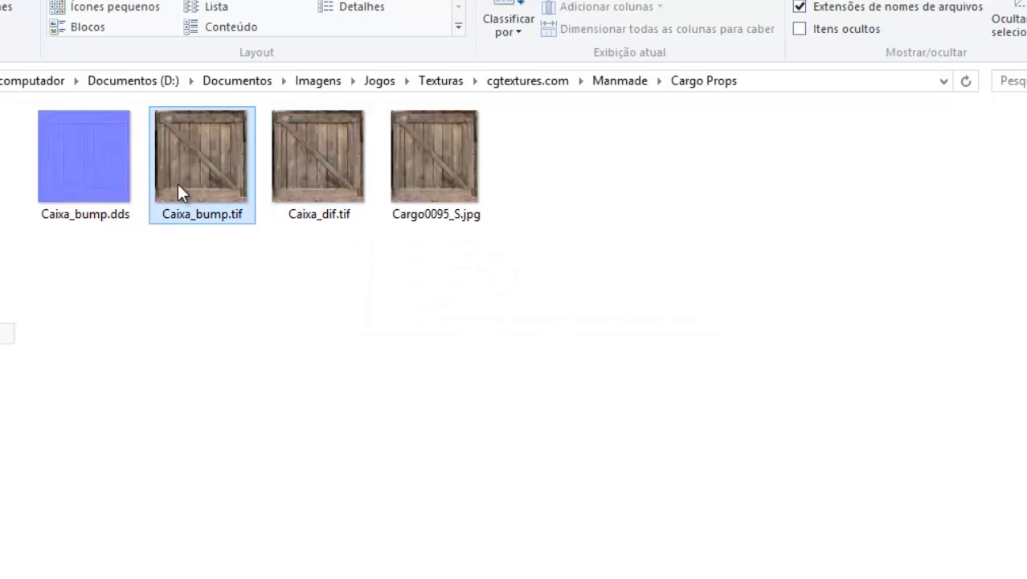
{"action": "left_click", "coordinate": [111, 200]}
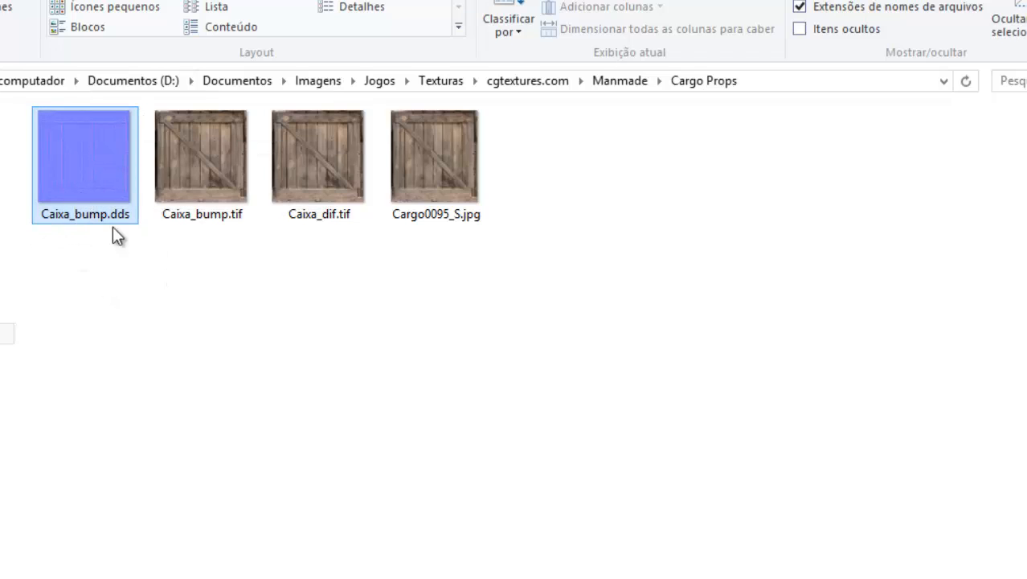
Cut the Caixa_bump.dds file from the Cargo Props folder.
{"action": "double_click", "coordinate": [79, 156]}
{"action": "right_click", "coordinate": [79, 159]}
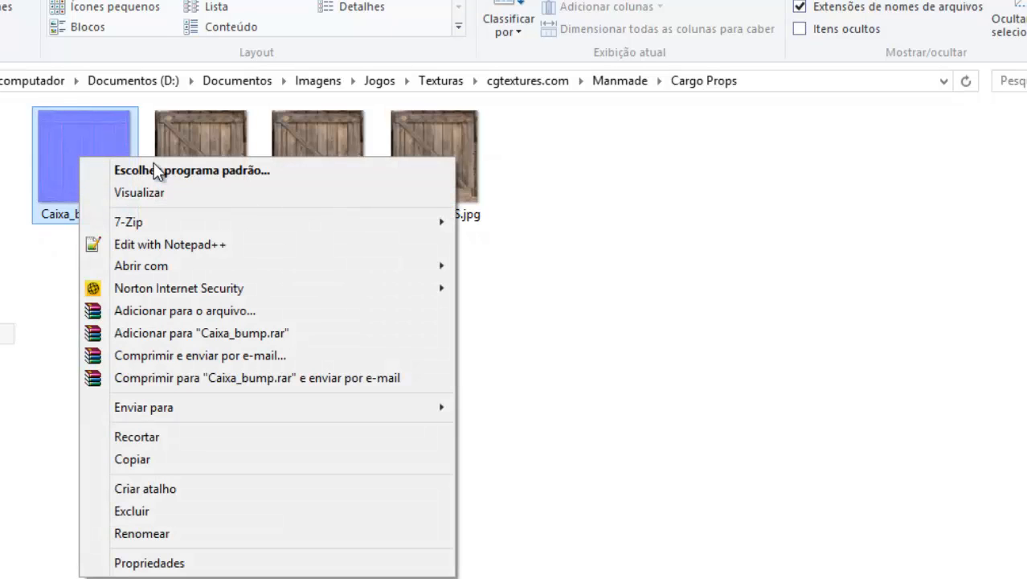
{"action": "left_click", "coordinate": [153, 436]}
Browse the C: drive to the Cryengine358 GameSDK folder and open its Objects folder.
{"action": "left_click", "coordinate": [6, 312]}
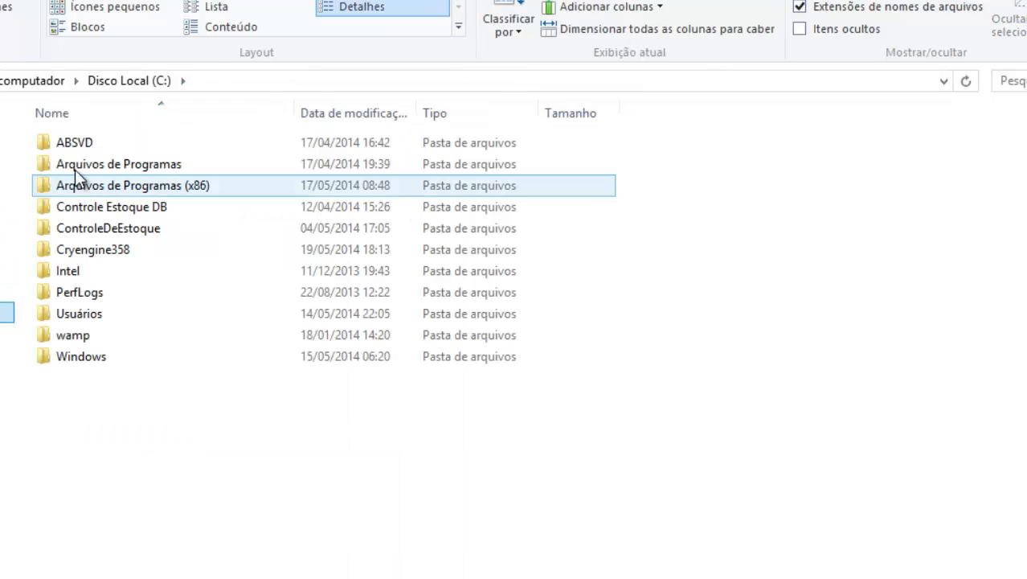
{"action": "left_click", "coordinate": [117, 232]}
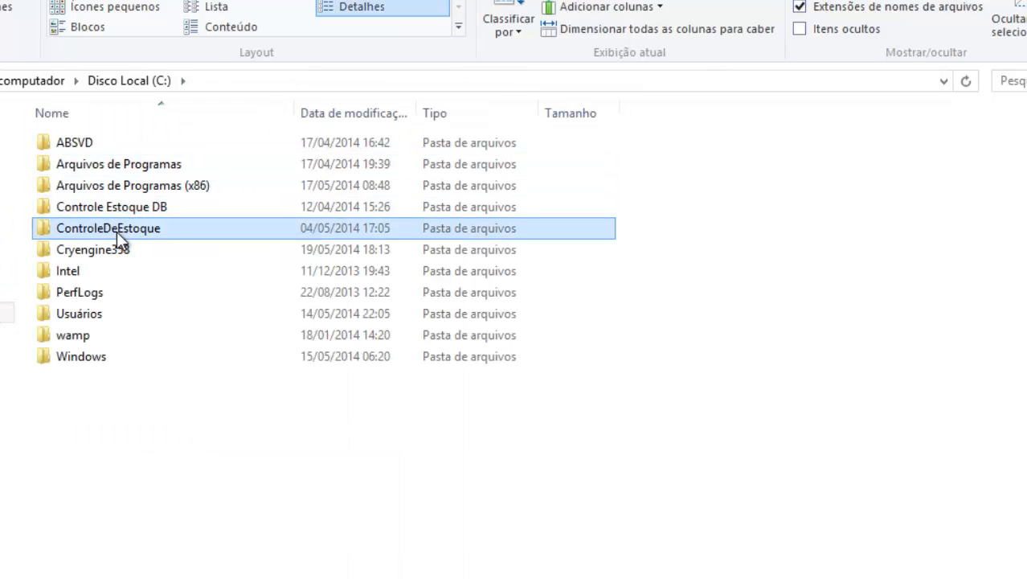
{"action": "key", "text": "shift+Up"}
{"action": "double_click", "coordinate": [110, 249]}
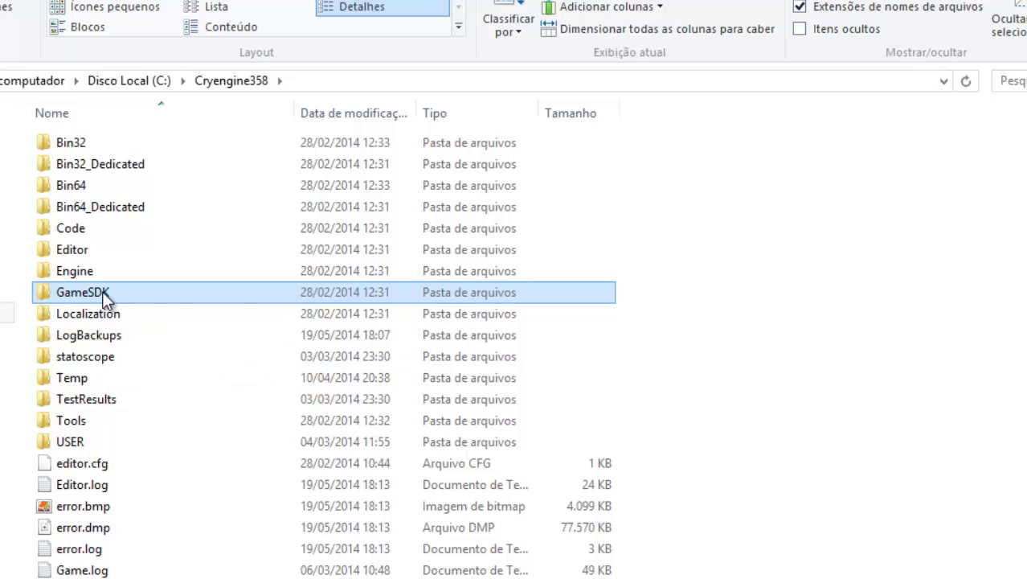
{"action": "double_click", "coordinate": [107, 302]}
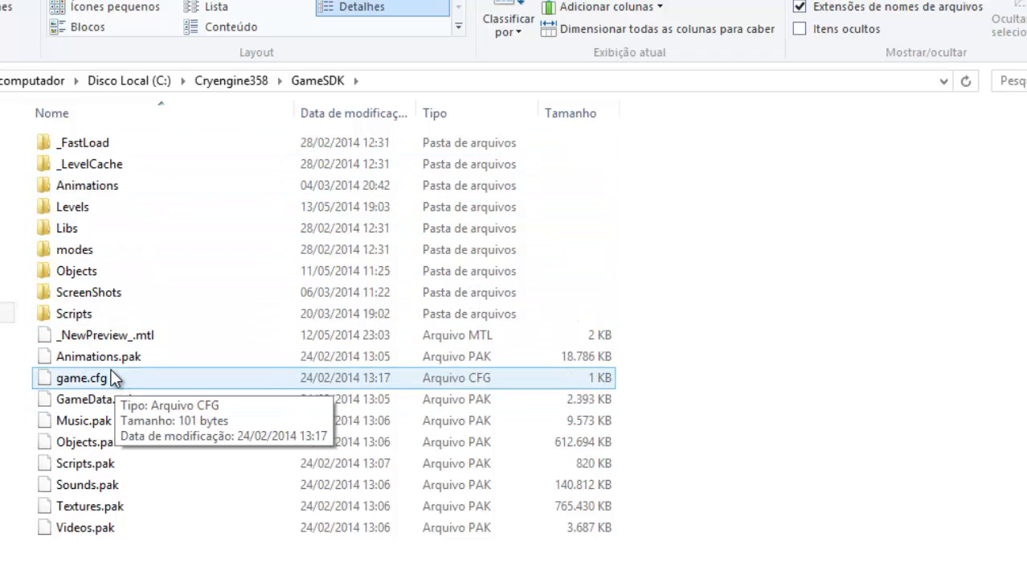
{"action": "left_click", "coordinate": [94, 274]}
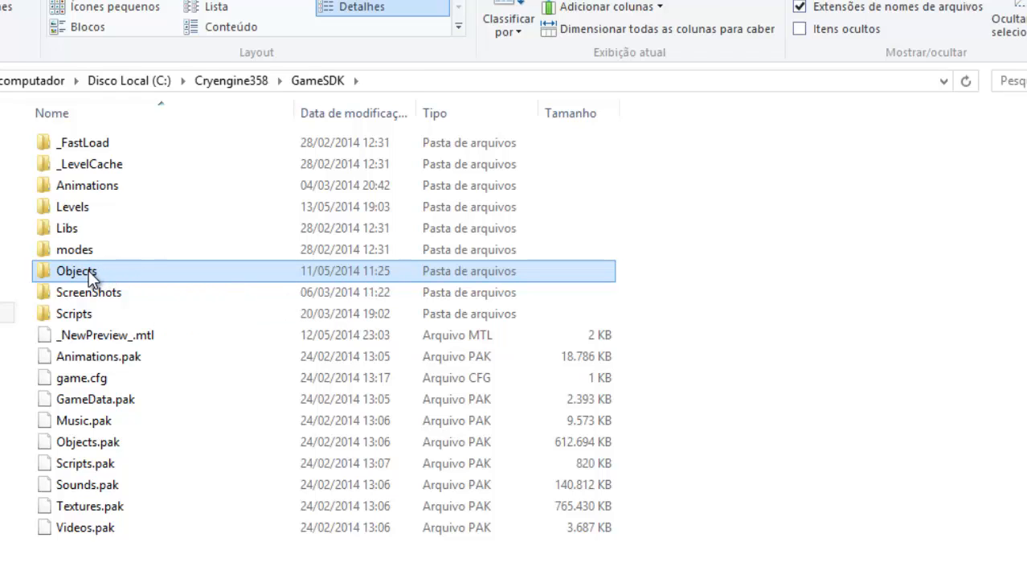
{"action": "double_click", "coordinate": [93, 274]}
{"action": "key", "text": "alt+Left"}
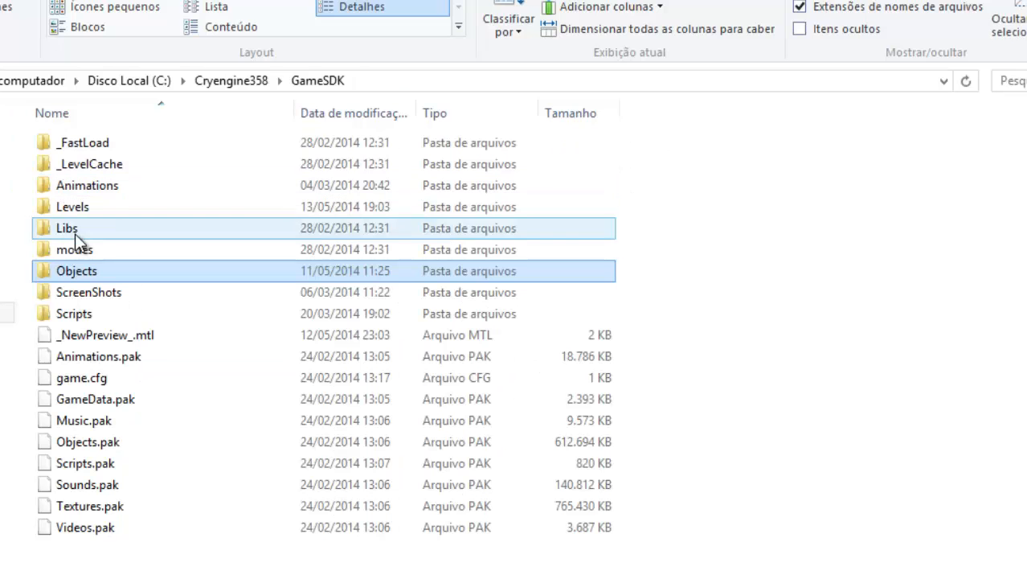
{"action": "double_click", "coordinate": [99, 272]}
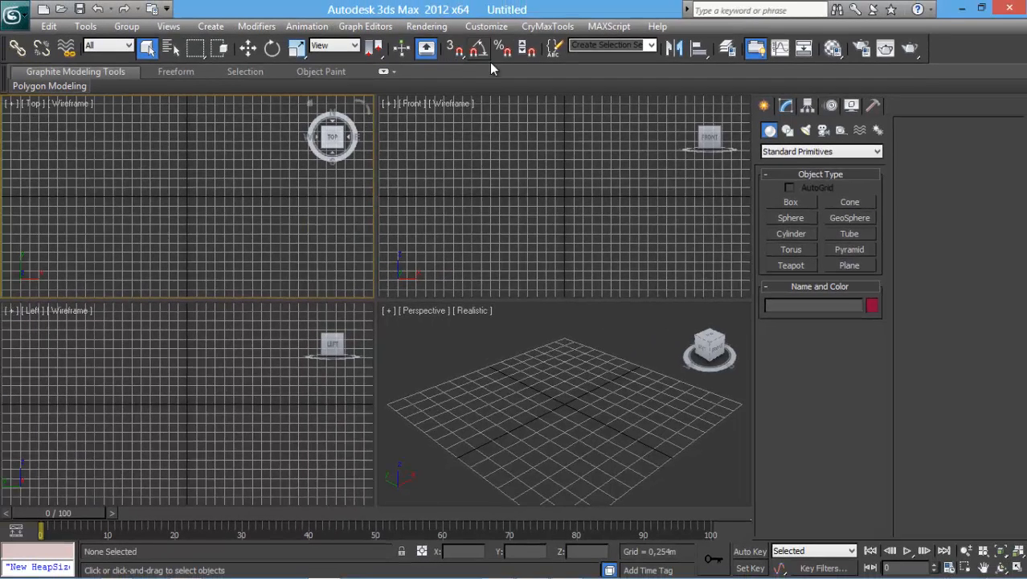
Switch to 3ds Max and look over the commands that CryMaxTools offers.
{"action": "left_click", "coordinate": [632, 191]}
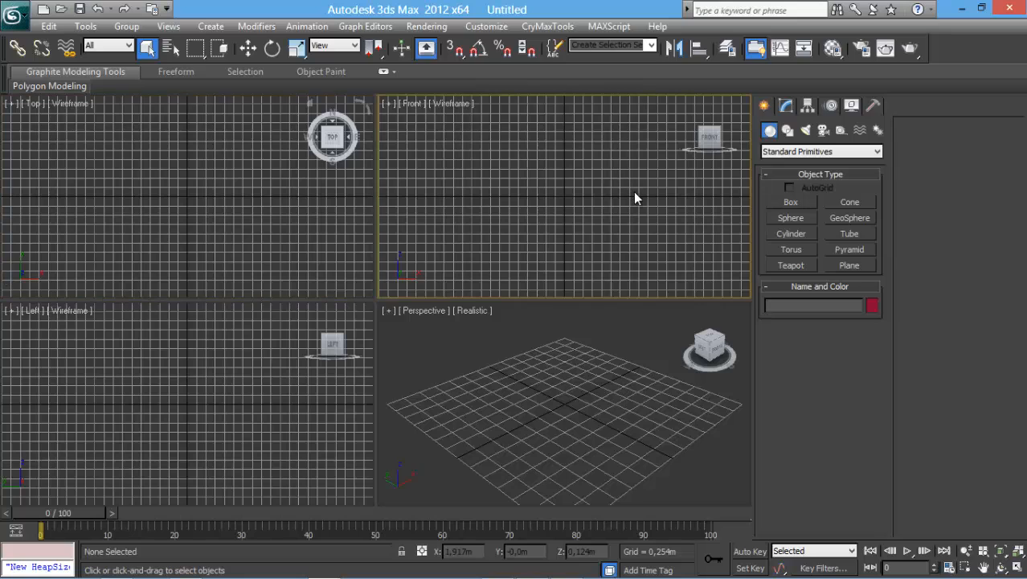
{"action": "left_click", "coordinate": [546, 29]}
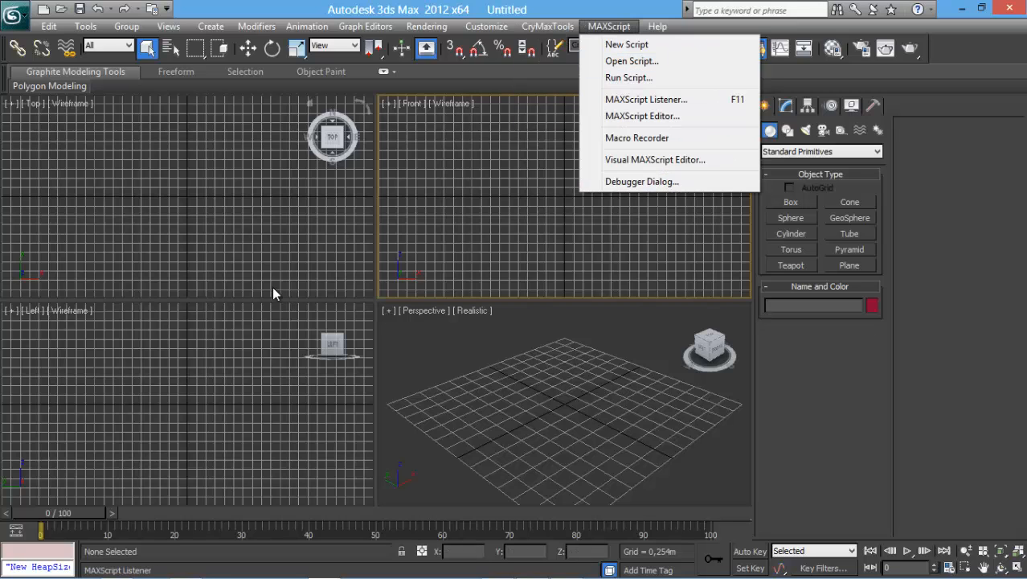
{"action": "left_click", "coordinate": [247, 226]}
{"action": "left_click", "coordinate": [548, 26]}
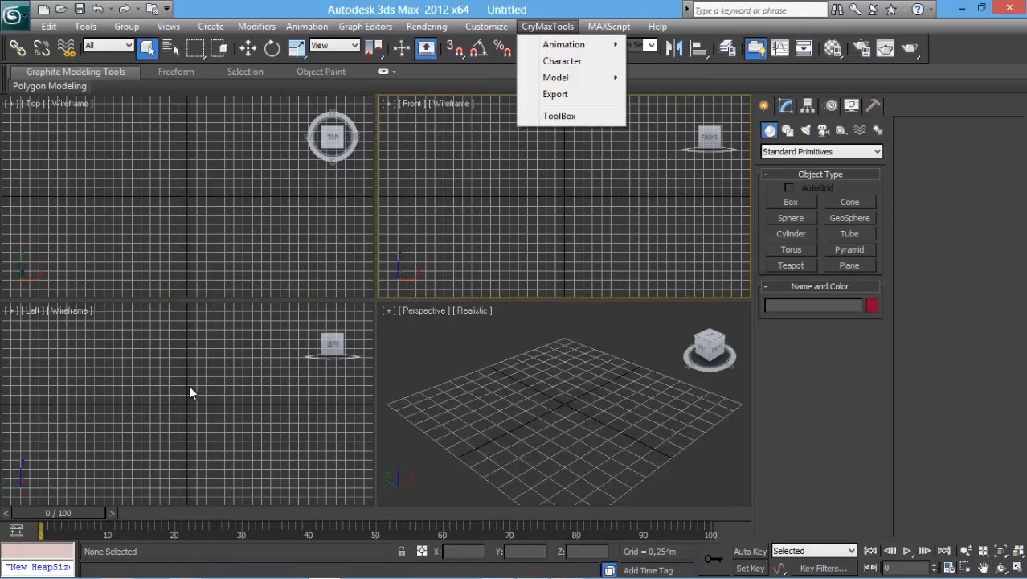
{"action": "left_click", "coordinate": [191, 391]}
{"action": "left_click", "coordinate": [475, 189]}
{"action": "left_click", "coordinate": [293, 223]}
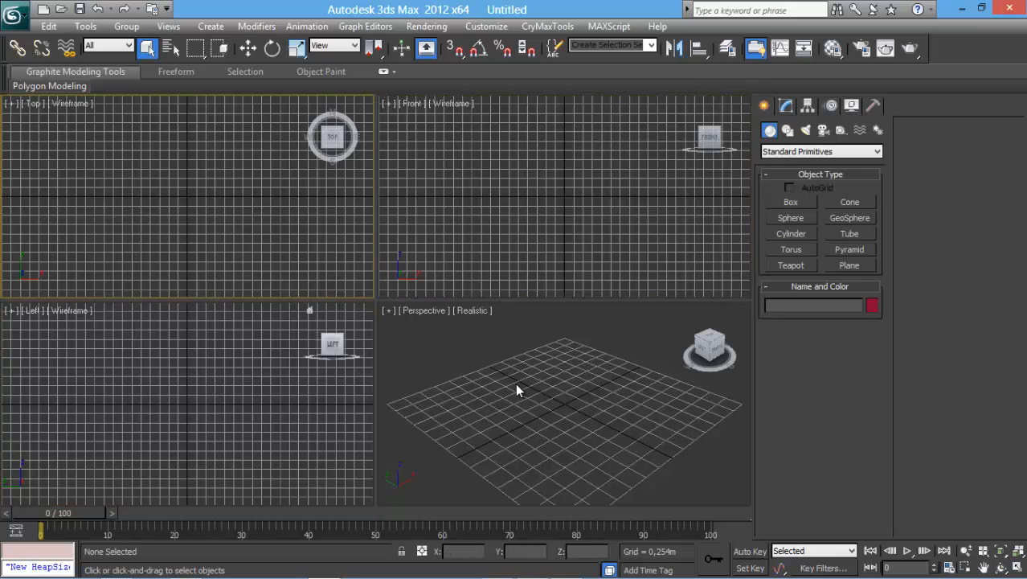
{"action": "left_click", "coordinate": [517, 386]}
{"action": "left_click", "coordinate": [612, 163]}
{"action": "left_click", "coordinate": [270, 247]}
{"action": "left_click", "coordinate": [245, 459]}
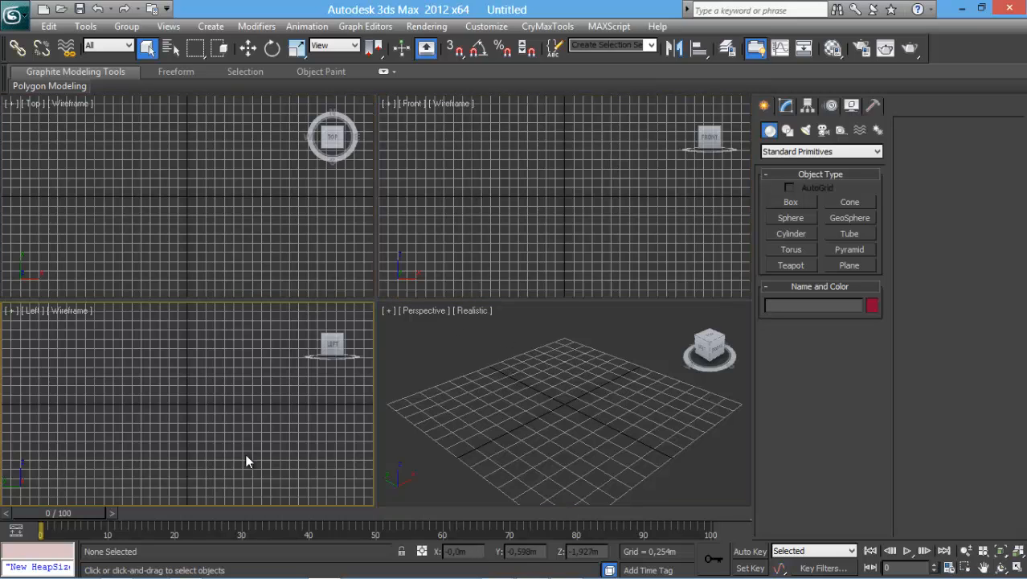
{"action": "left_click", "coordinate": [508, 316]}
{"action": "left_click", "coordinate": [487, 225]}
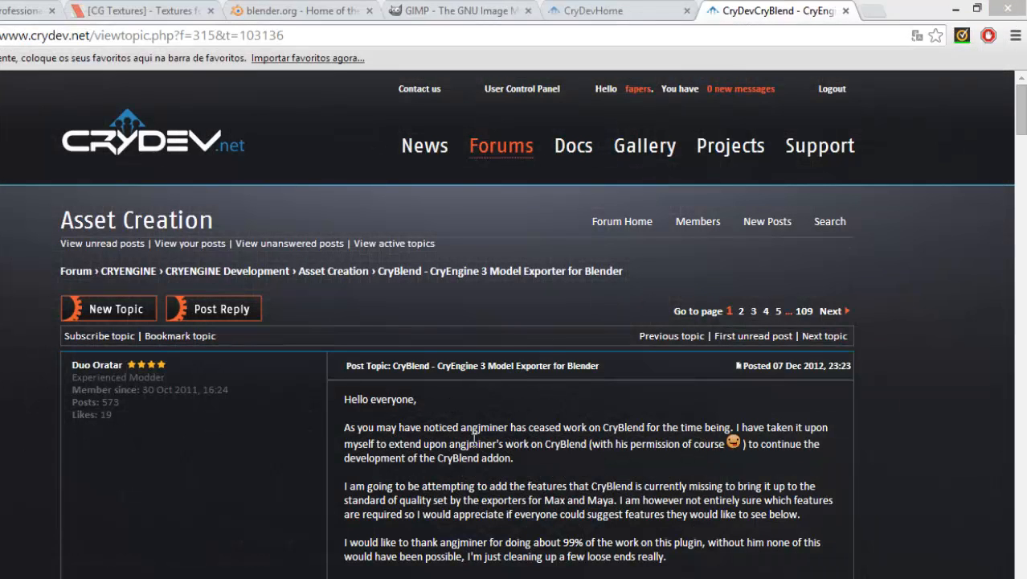
Read the CryDev forum post on the CryBlend exporter for Blender, highlighting the passage about features needed to match Max and Maya.
{"action": "scroll", "coordinate": [479, 427], "scroll_direction": "down", "scroll_amount": 2}
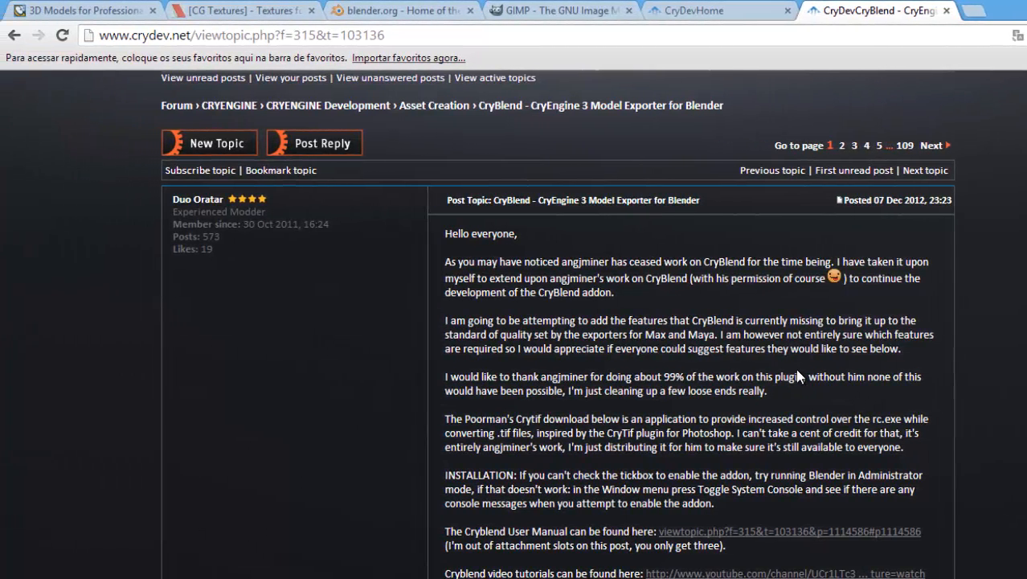
{"action": "left_click_drag", "start_coordinate": [631, 336], "coordinate": [909, 348]}
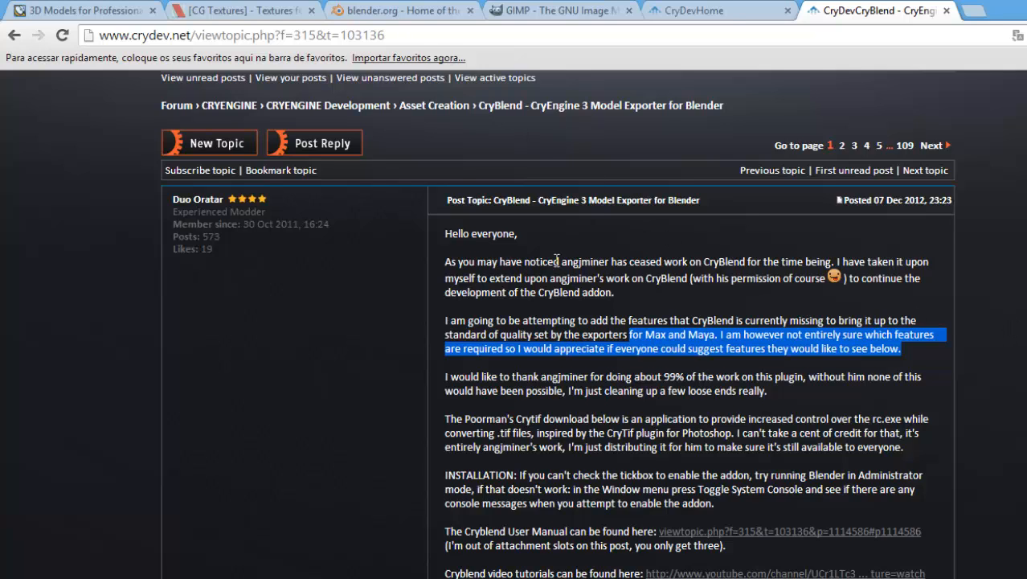
Examine the CryBlend forum post, including its address, tutorial links, feature list, planned features and downloadable attachments.
{"action": "left_click_drag", "start_coordinate": [556, 261], "coordinate": [725, 350]}
{"action": "scroll", "coordinate": [928, 364], "scroll_direction": "up", "scroll_amount": 3}
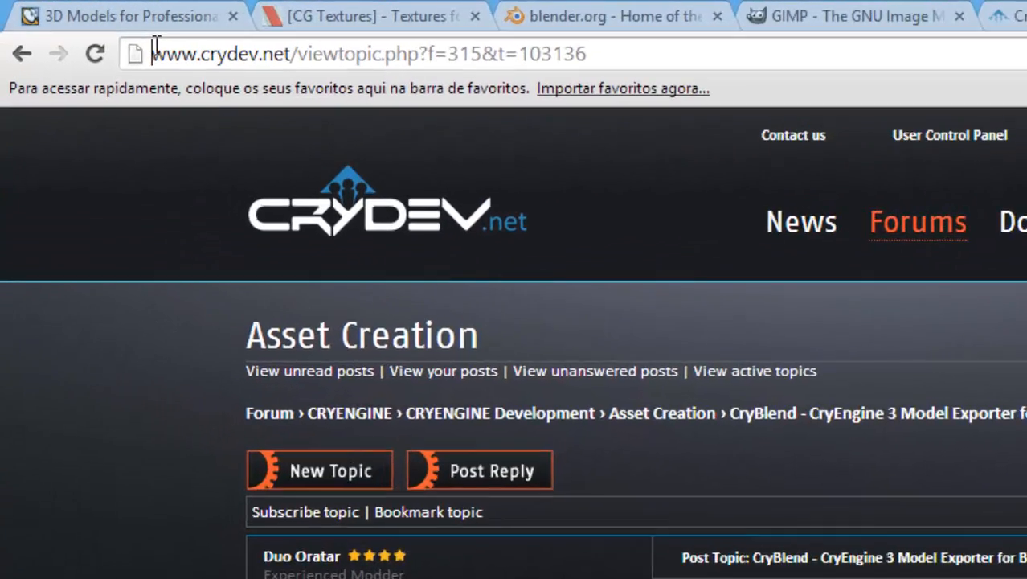
{"action": "left_click_drag", "start_coordinate": [94, 36], "coordinate": [402, 34]}
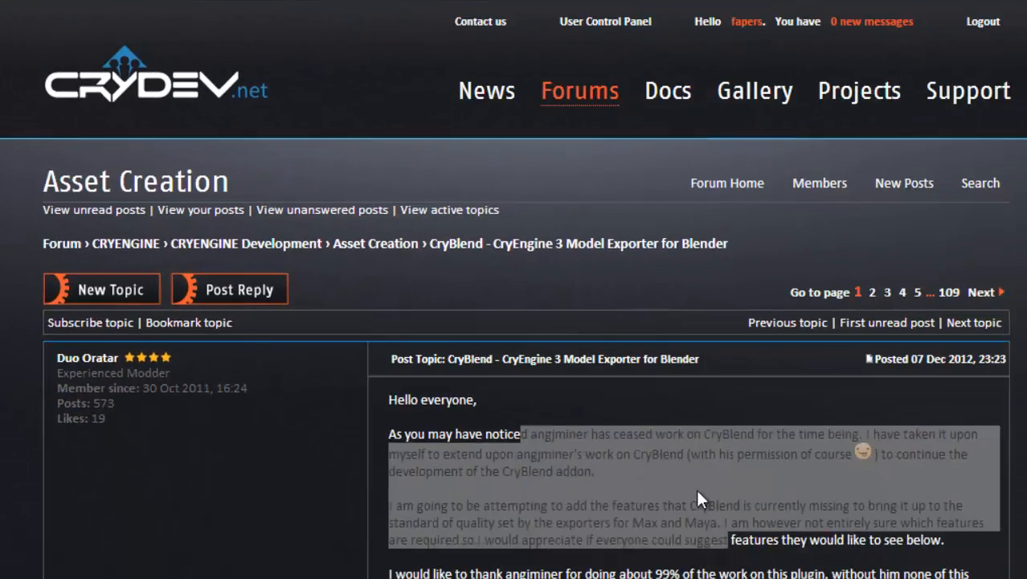
{"action": "left_click", "coordinate": [698, 491]}
{"action": "scroll", "coordinate": [697, 491], "scroll_direction": "down", "scroll_amount": 5}
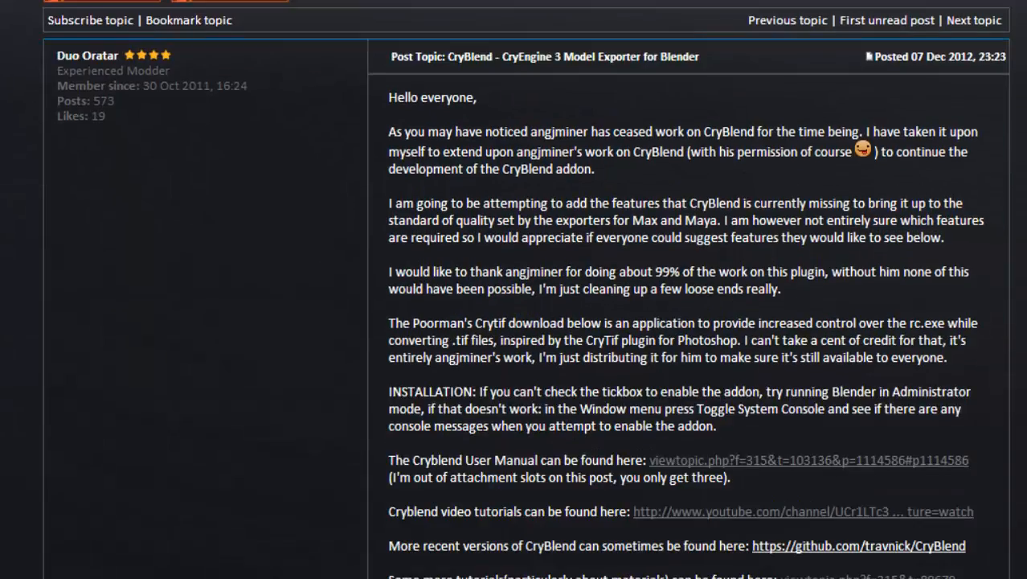
{"action": "scroll", "coordinate": [213, 374], "scroll_direction": "up", "scroll_amount": 5}
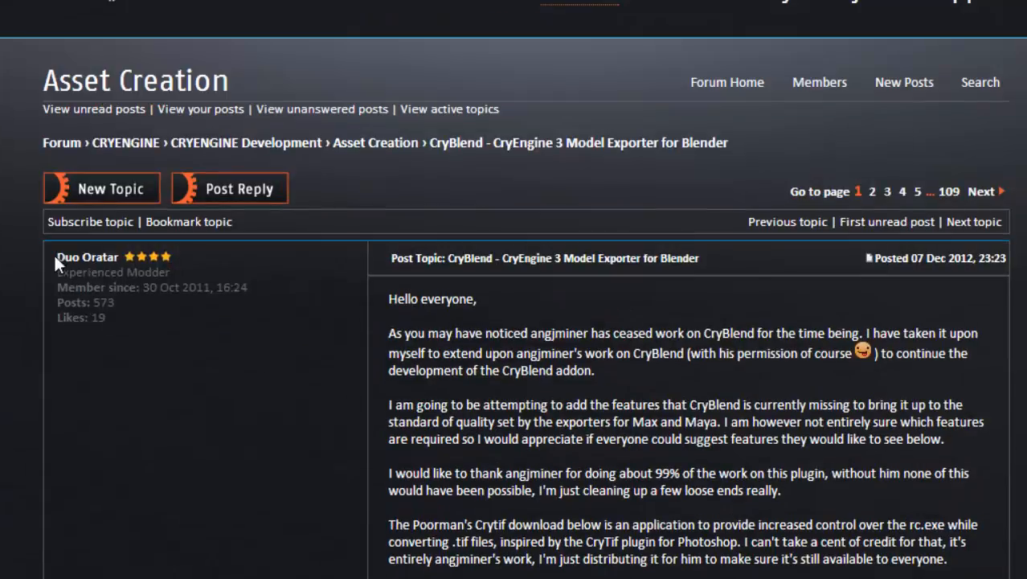
{"action": "scroll", "coordinate": [924, 394], "scroll_direction": "down", "scroll_amount": 5}
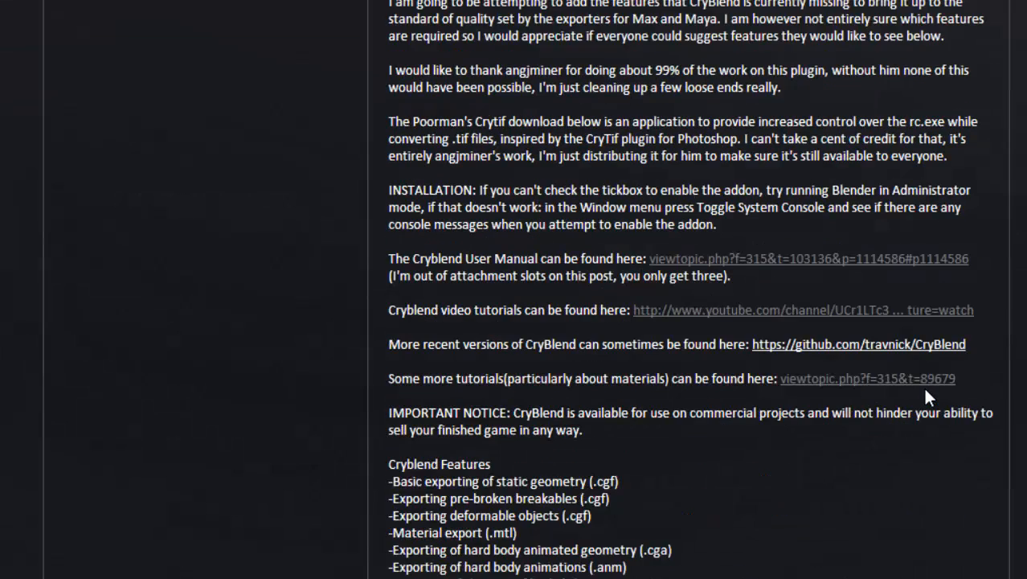
{"action": "scroll", "coordinate": [925, 394], "scroll_direction": "down", "scroll_amount": 9}
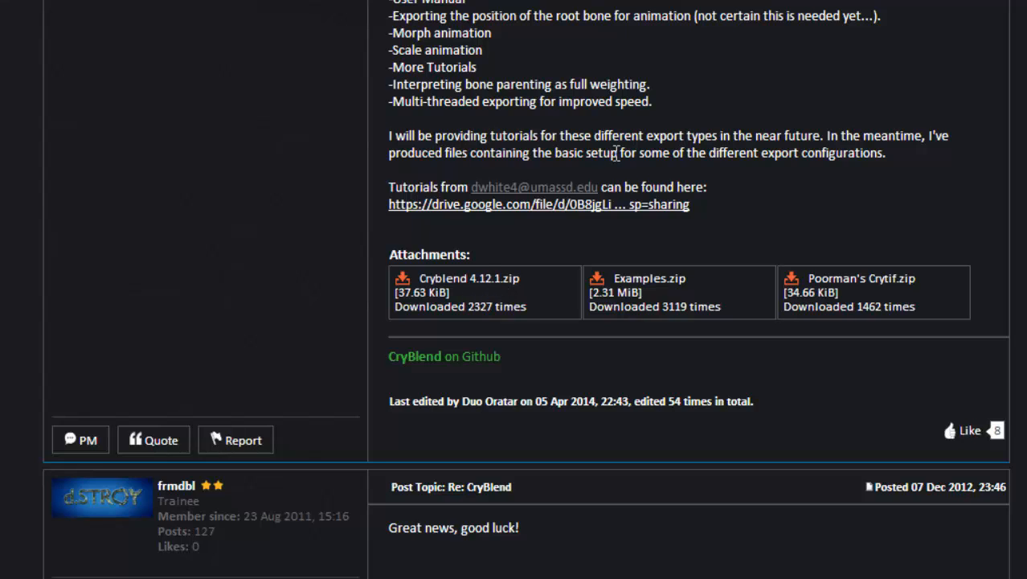
{"action": "left_click_drag", "start_coordinate": [476, 87], "coordinate": [672, 122]}
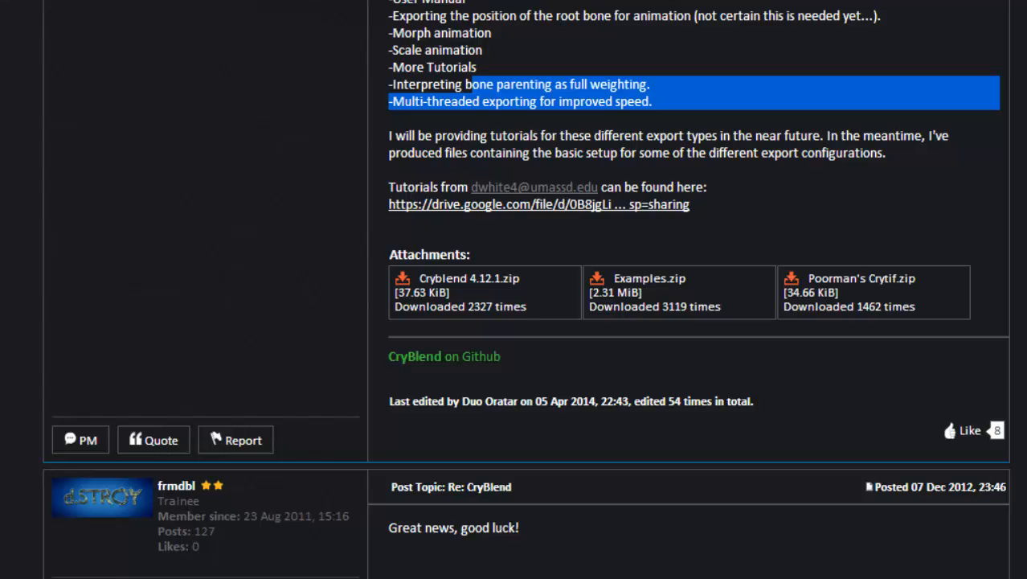
Switch to File Explorer and open CryBlend-master.zip from the CryENGINE Requisitos Plugins folder on the D: drive, dismissing the WinRAR notice.
{"action": "key", "text": "super+e"}
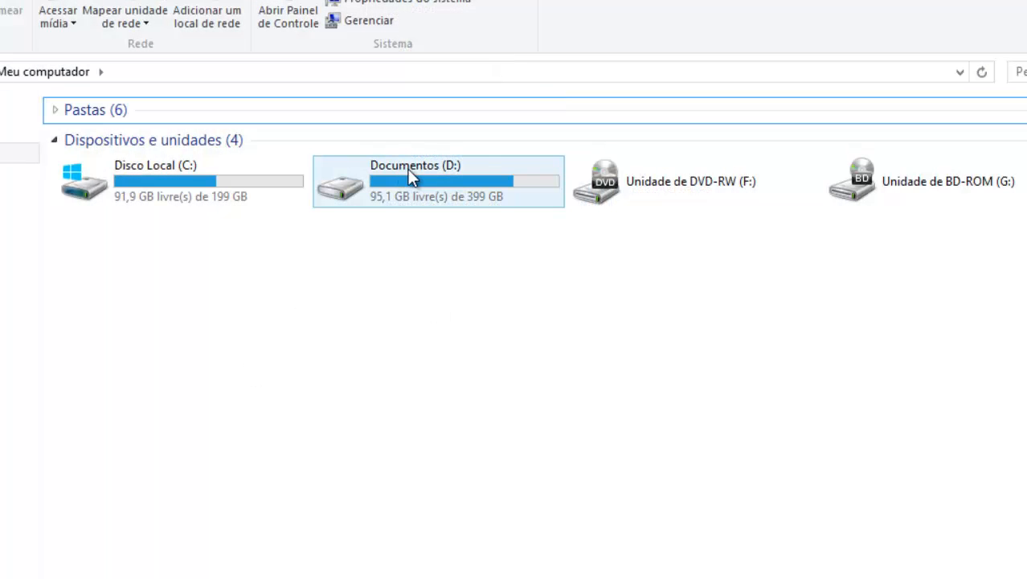
{"action": "double_click", "coordinate": [407, 169]}
{"action": "double_click", "coordinate": [107, 221]}
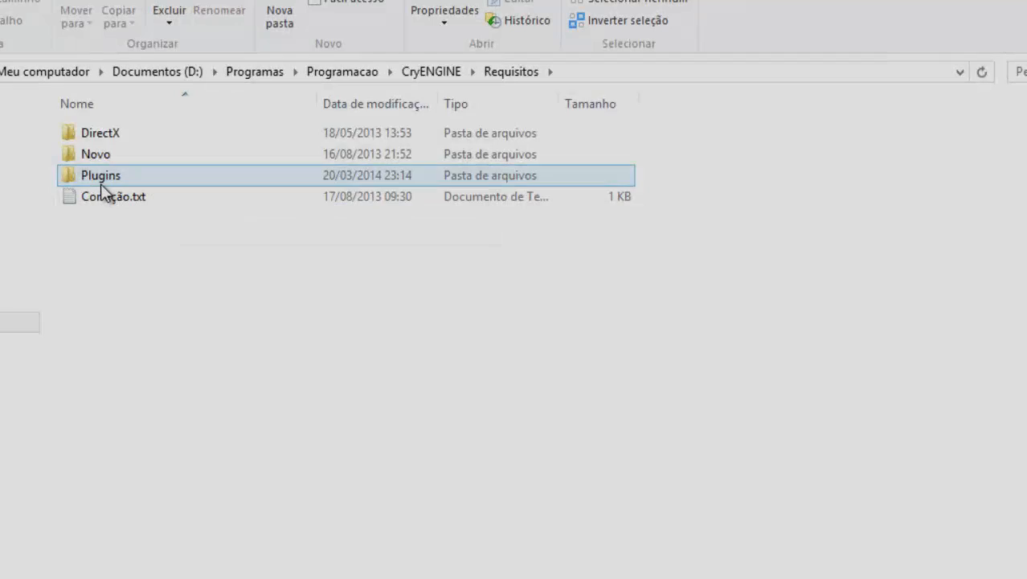
{"action": "double_click", "coordinate": [100, 183]}
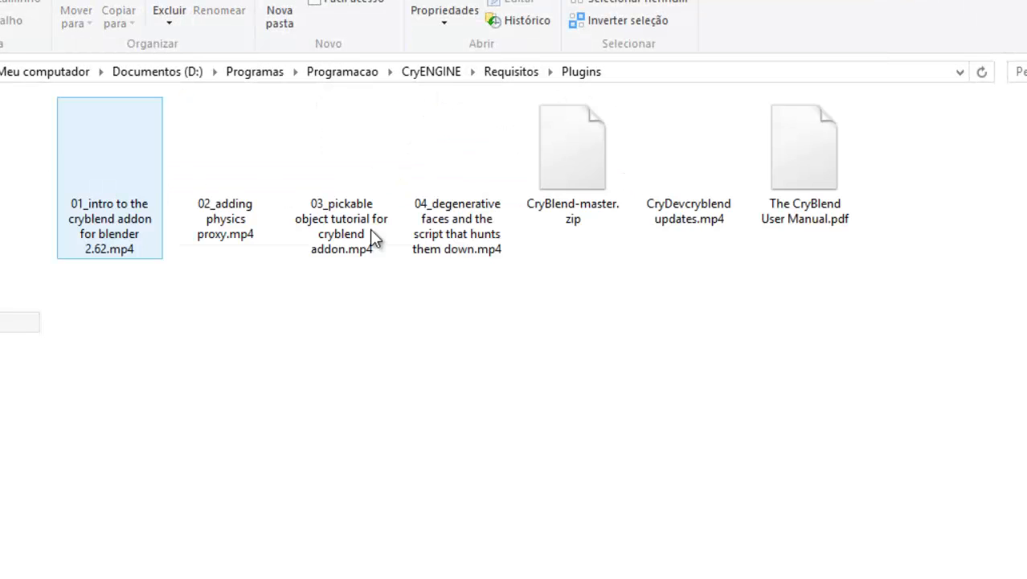
{"action": "double_click", "coordinate": [560, 195]}
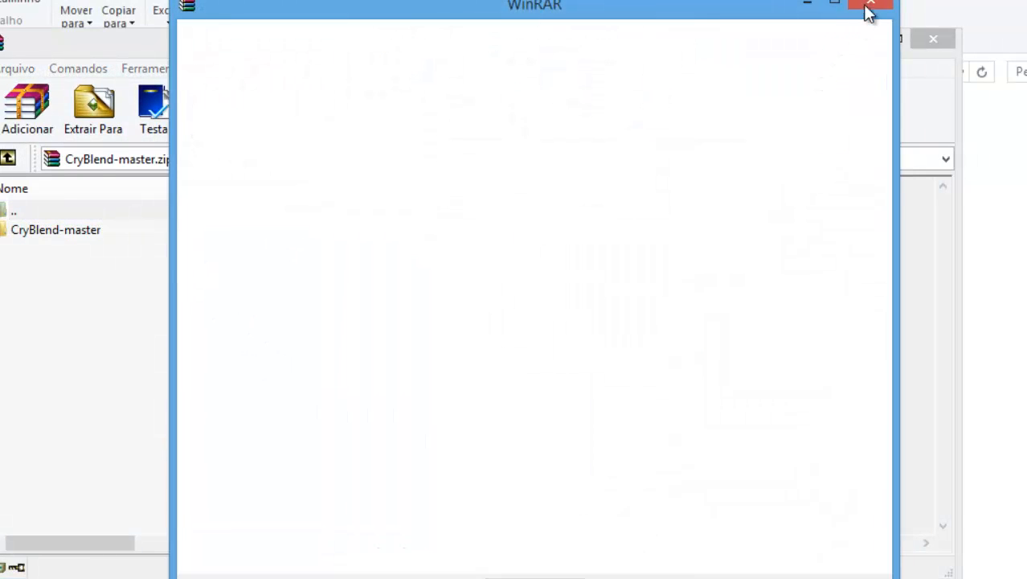
{"action": "left_click", "coordinate": [865, 6]}
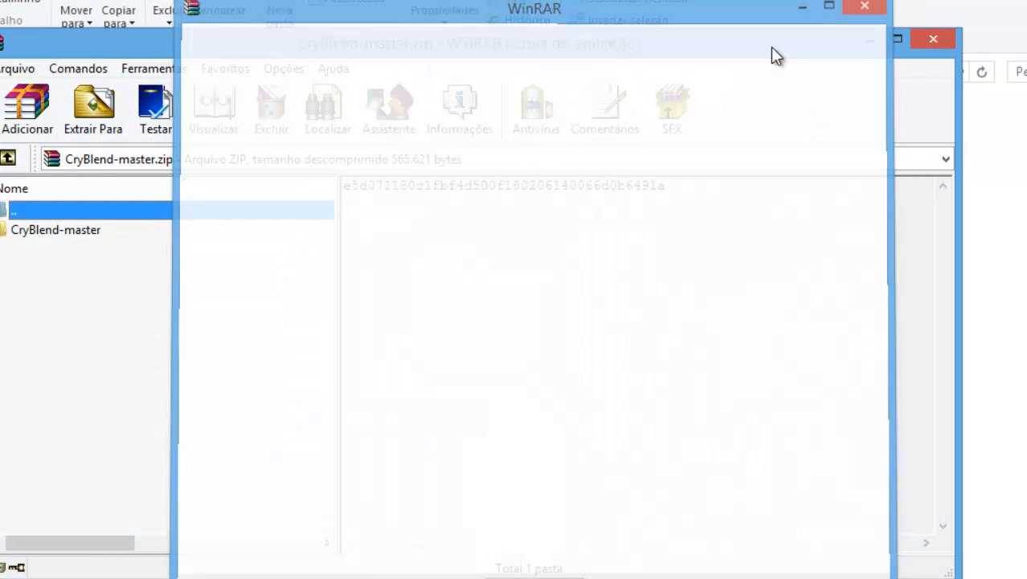
Open the CryBlend-master folder inside the archive and select the io_export_cryblend folder.
{"action": "left_click", "coordinate": [79, 229]}
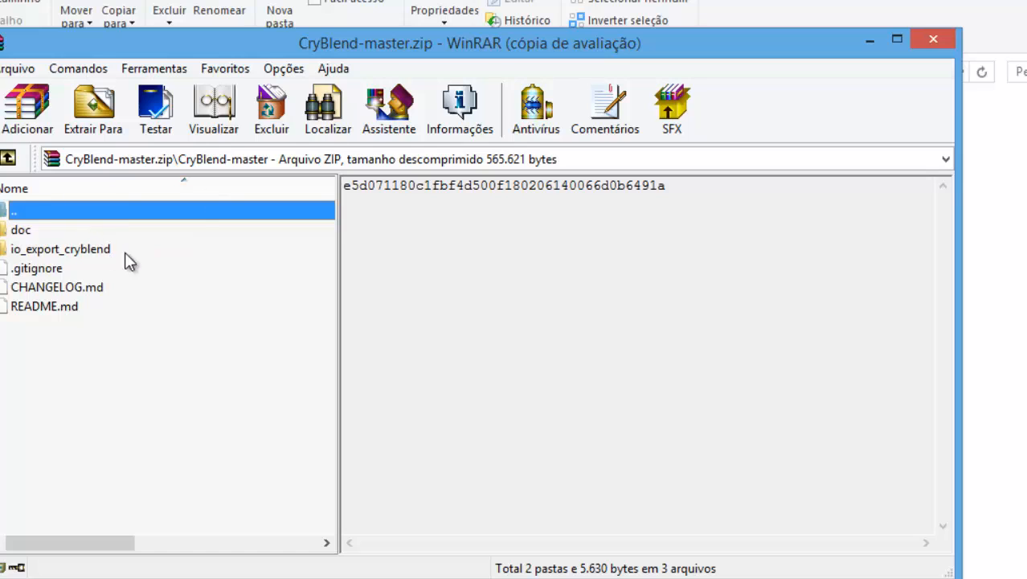
{"action": "left_click_drag", "start_coordinate": [393, 48], "coordinate": [539, 81]}
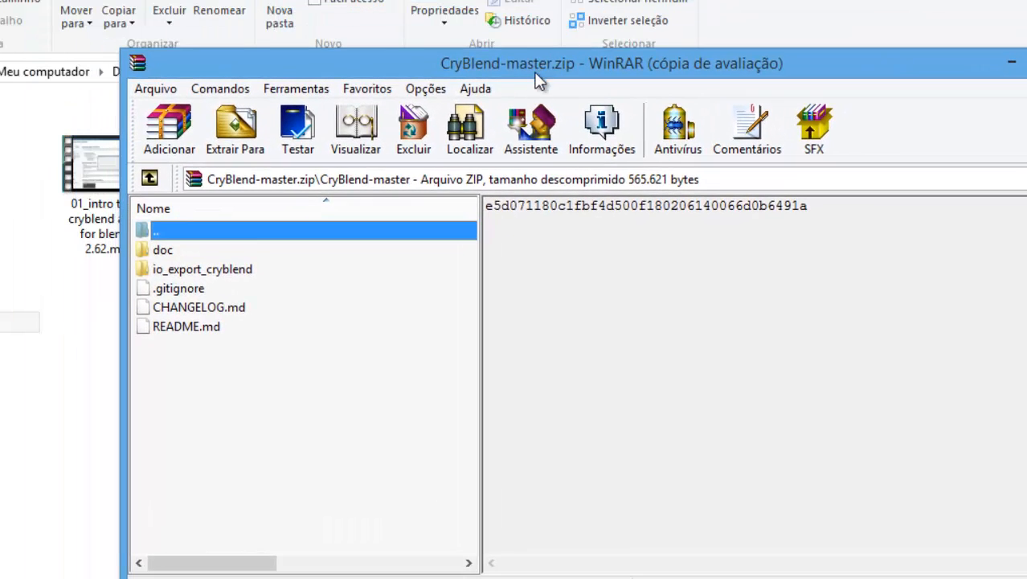
{"action": "left_click", "coordinate": [211, 273]}
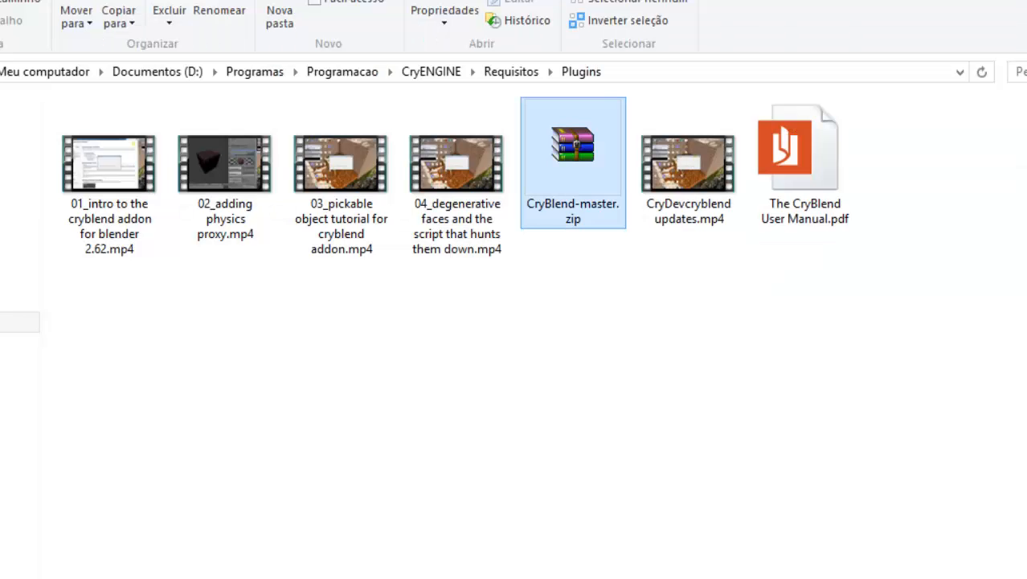
Browse the C: drive's Arquivos de Programas to Blender Foundation\Blender\2.70\scripts and open the addons folder.
{"action": "left_click", "coordinate": [7, 302]}
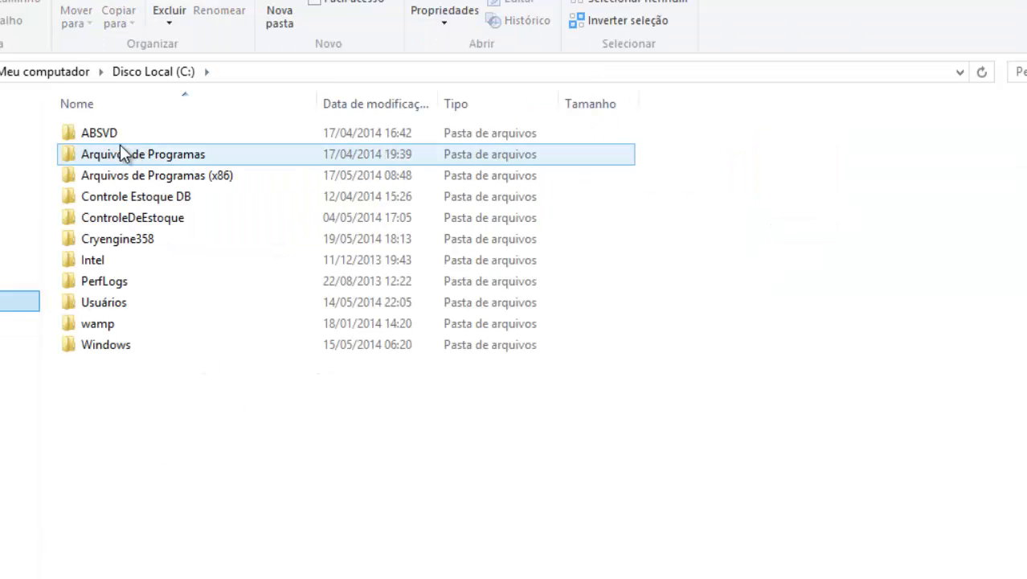
{"action": "double_click", "coordinate": [126, 155]}
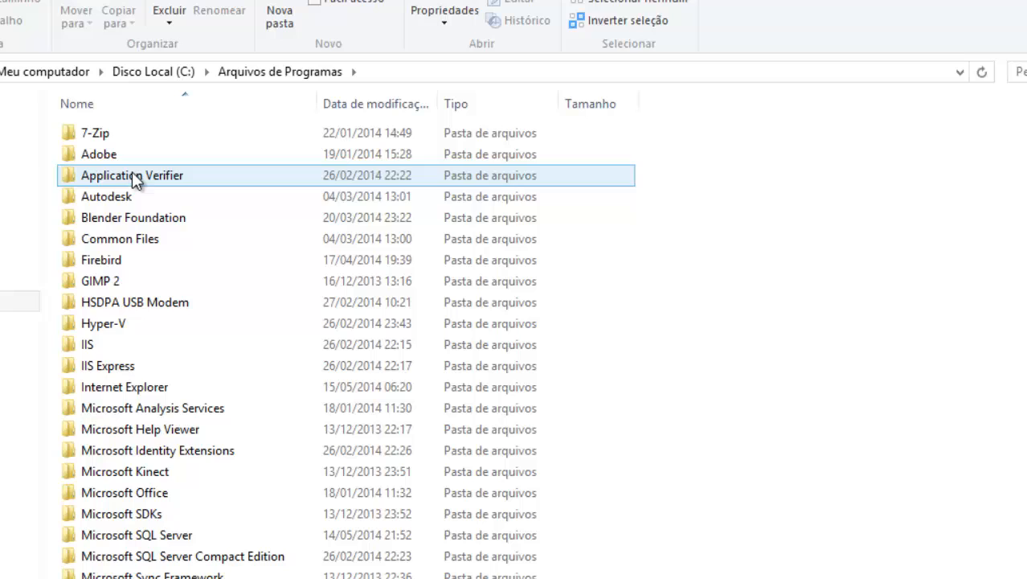
{"action": "left_click", "coordinate": [125, 226]}
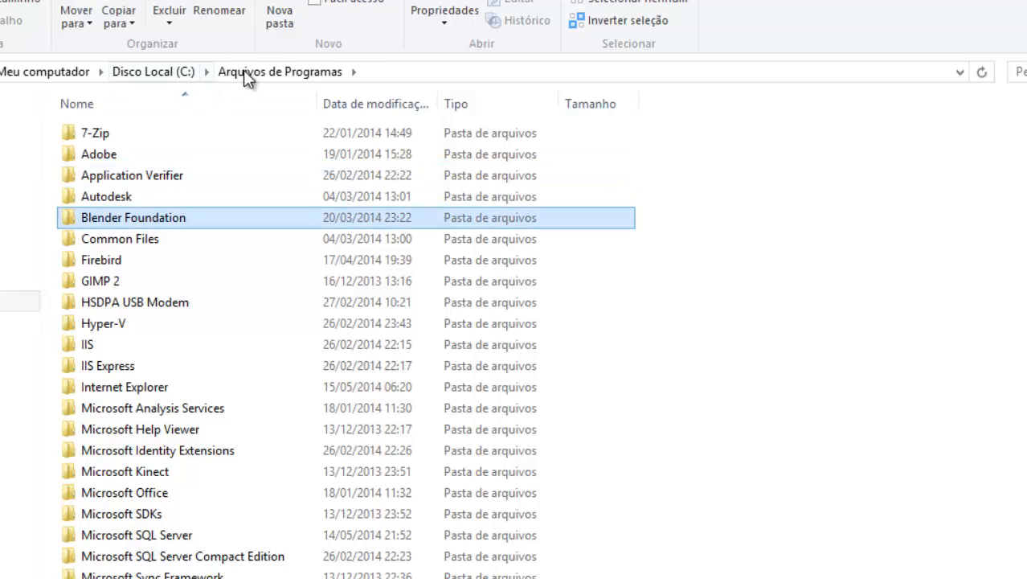
{"action": "double_click", "coordinate": [152, 217]}
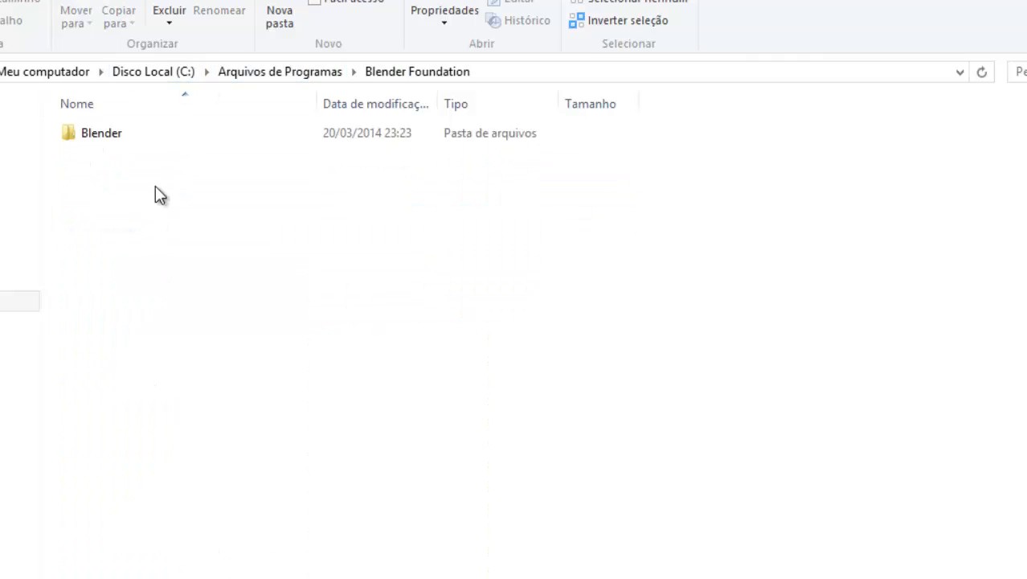
{"action": "left_click", "coordinate": [109, 132]}
{"action": "double_click", "coordinate": [108, 132]}
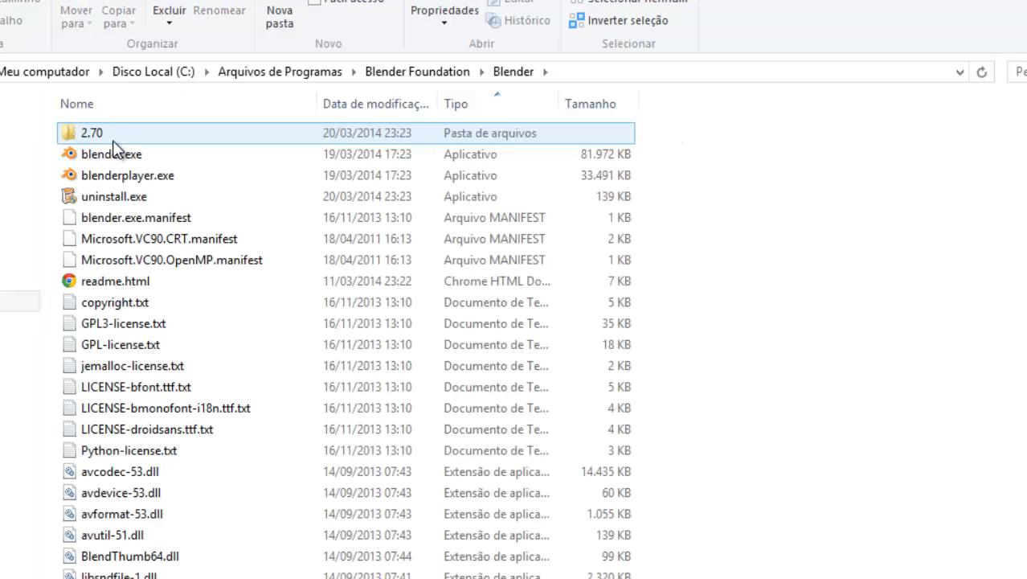
{"action": "double_click", "coordinate": [93, 132]}
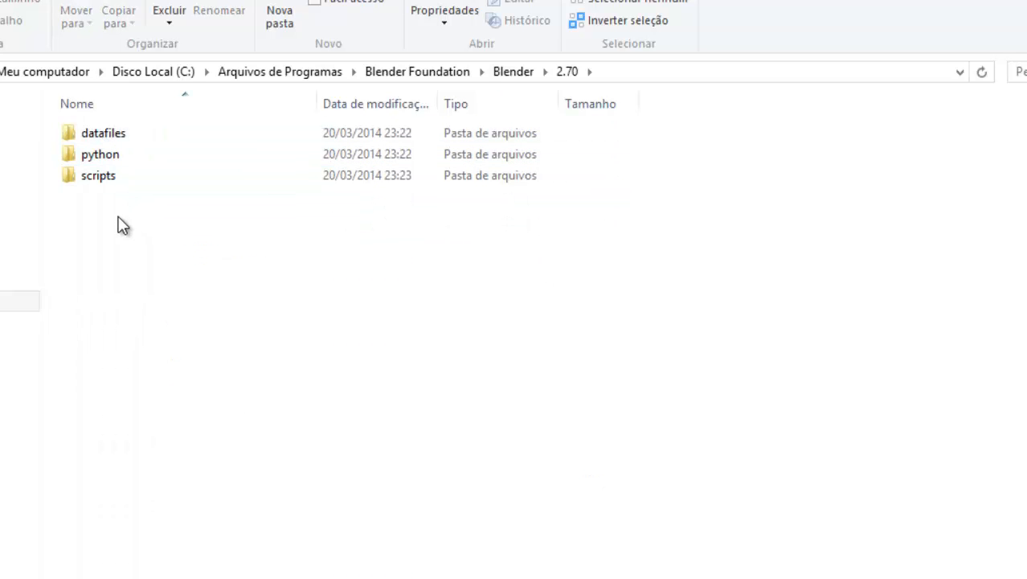
{"action": "left_click", "coordinate": [102, 180]}
{"action": "double_click", "coordinate": [102, 180]}
{"action": "left_click", "coordinate": [100, 134]}
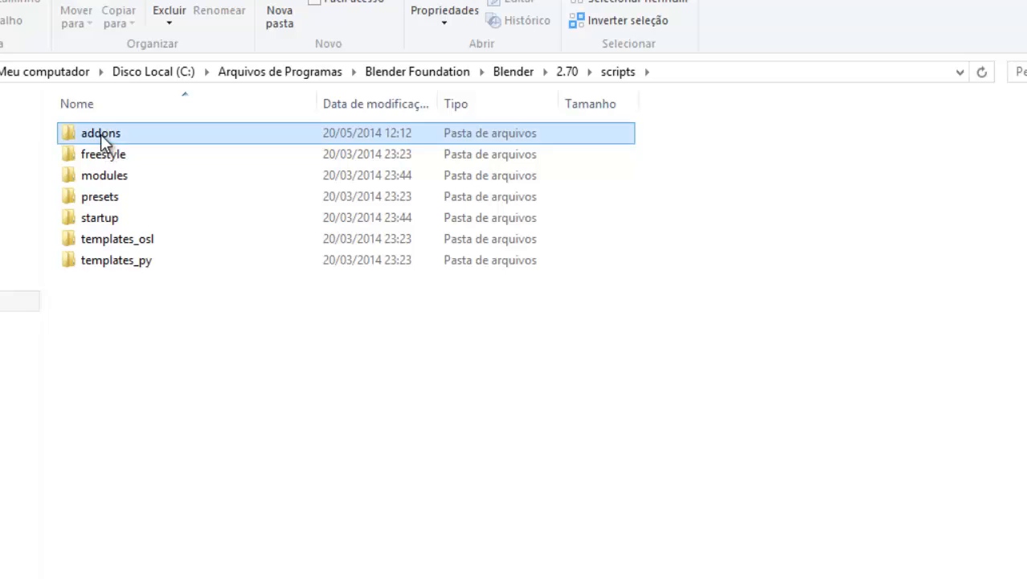
{"action": "double_click", "coordinate": [111, 134]}
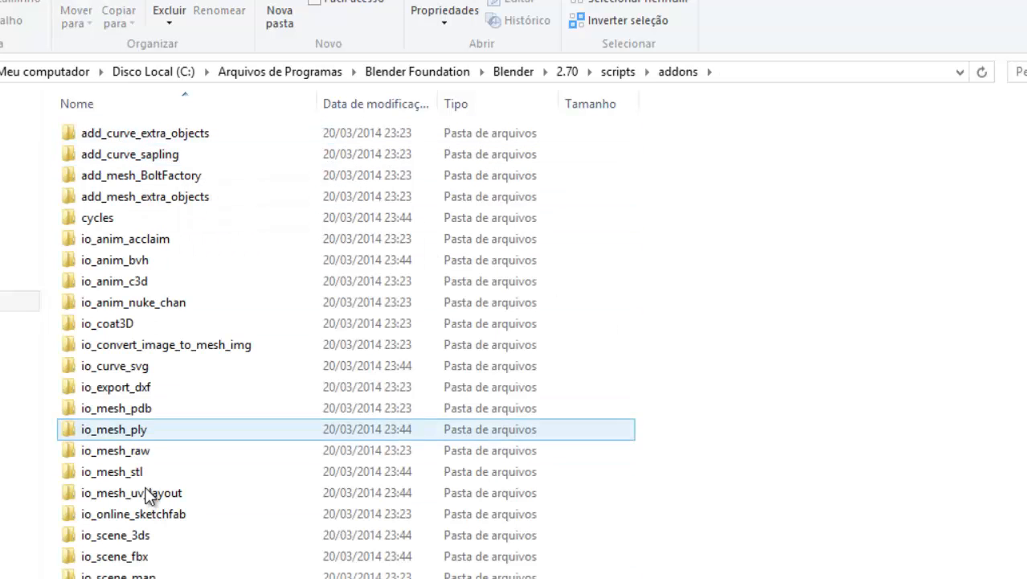
Copy the io_export_cryblend folder from the CryBlend-master archive and look down the list of Blender add-on folders.
{"action": "key", "text": "alt+Tab"}
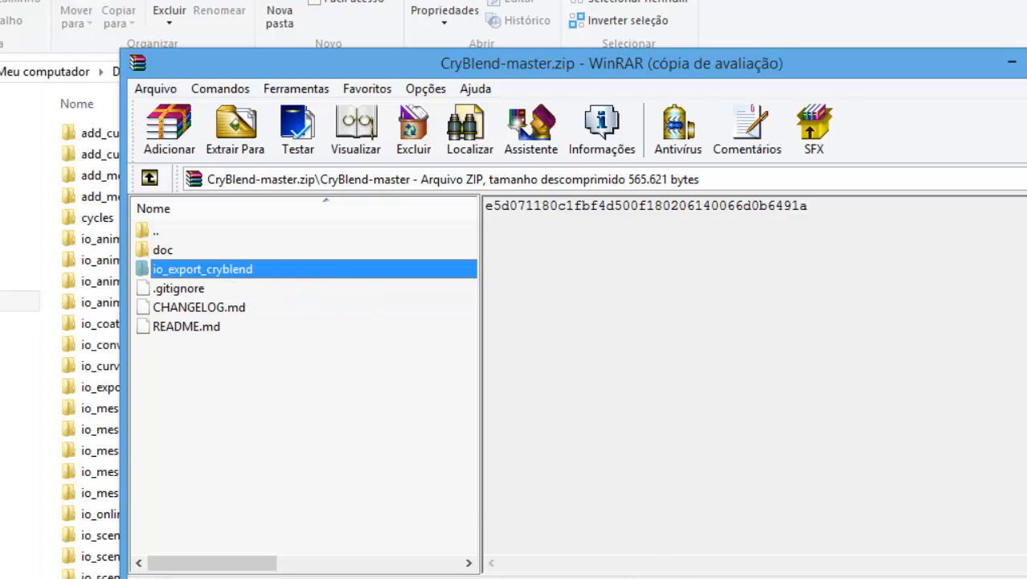
{"action": "key", "text": "ctrl+c"}
{"action": "scroll", "coordinate": [825, 359], "scroll_direction": "down", "scroll_amount": 10}
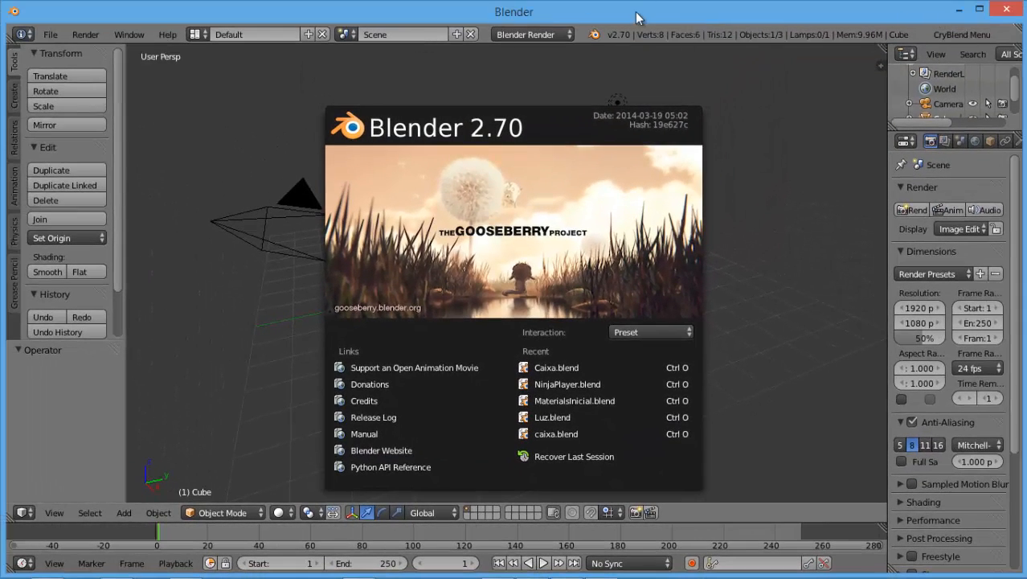
Switch to Blender, search the add-ons in the user preferences for "cry" to check the CryEngine3 exporter, and close the preferences.
{"action": "left_click", "coordinate": [56, 34]}
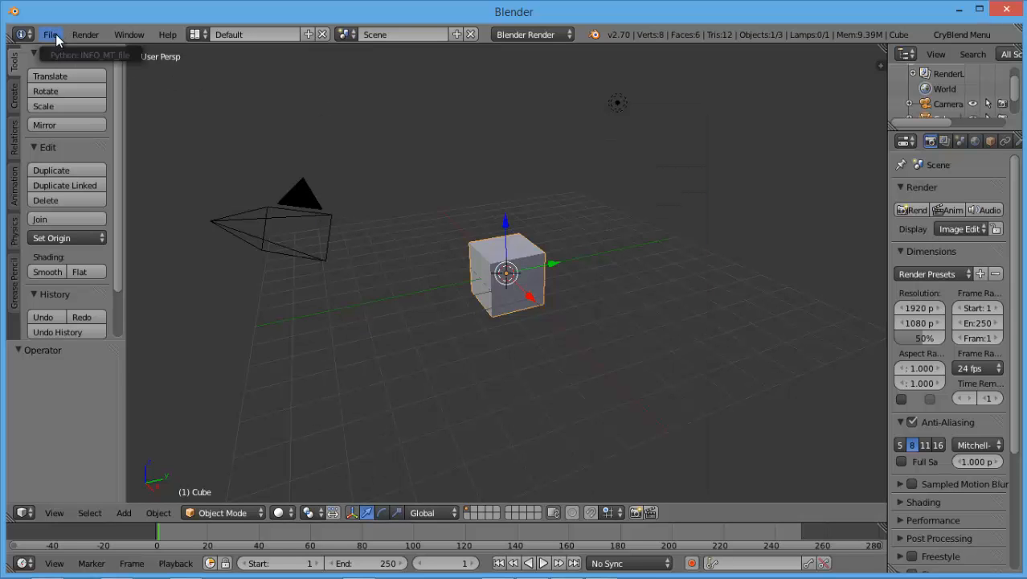
{"action": "left_click", "coordinate": [55, 34]}
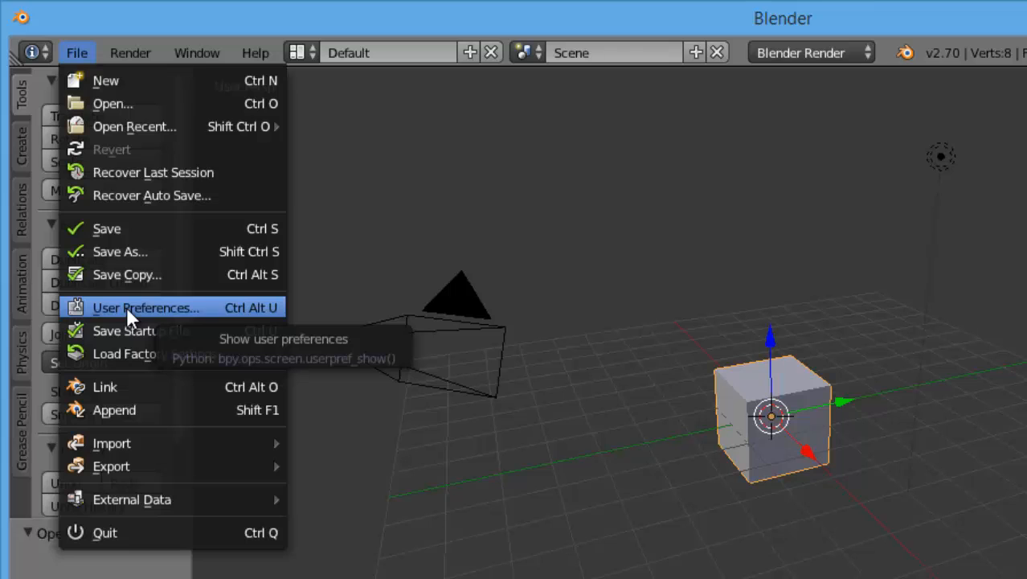
{"action": "left_click", "coordinate": [194, 305]}
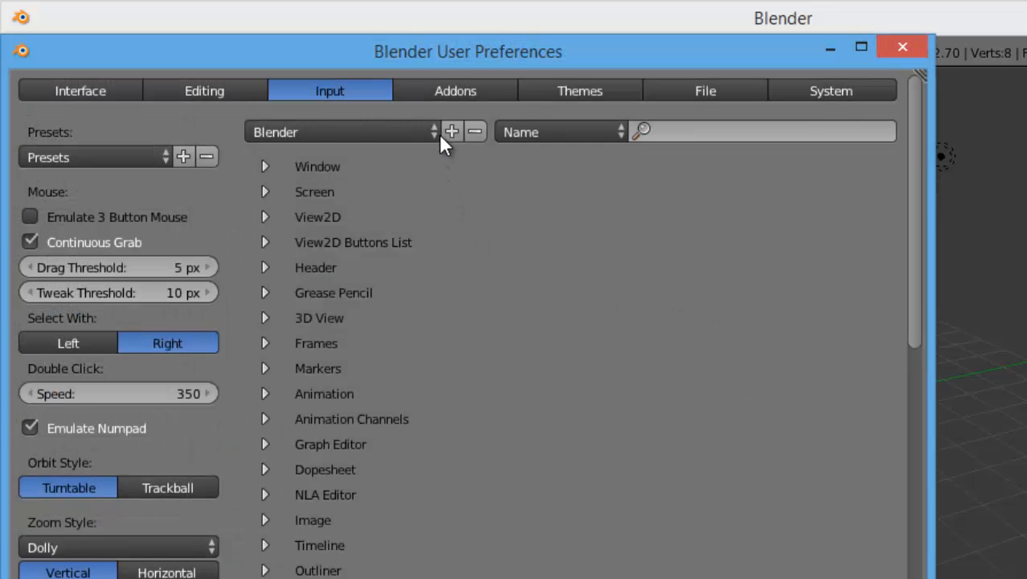
{"action": "left_click", "coordinate": [453, 89]}
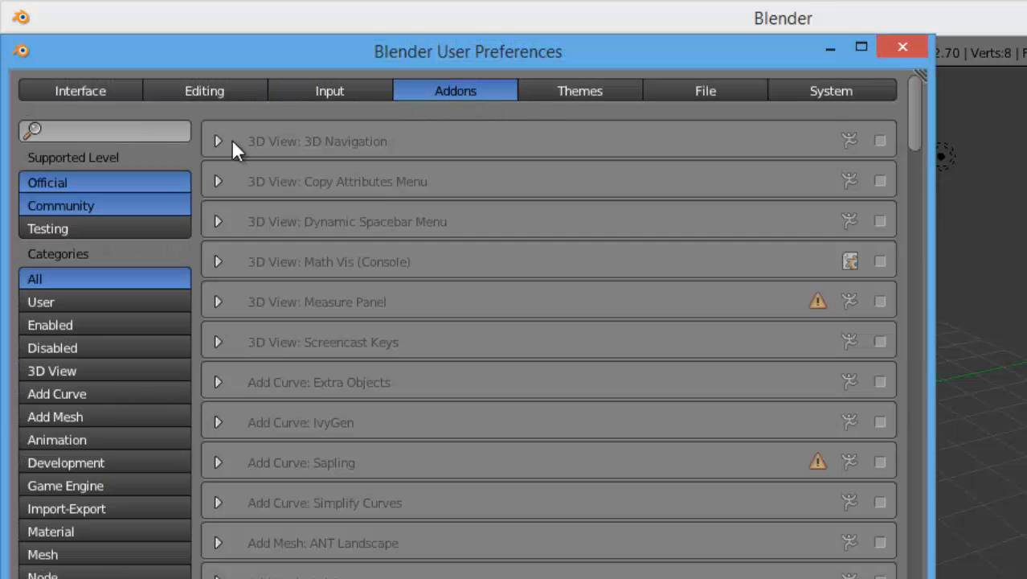
{"action": "left_click", "coordinate": [136, 131]}
{"action": "type", "text": "cry"}
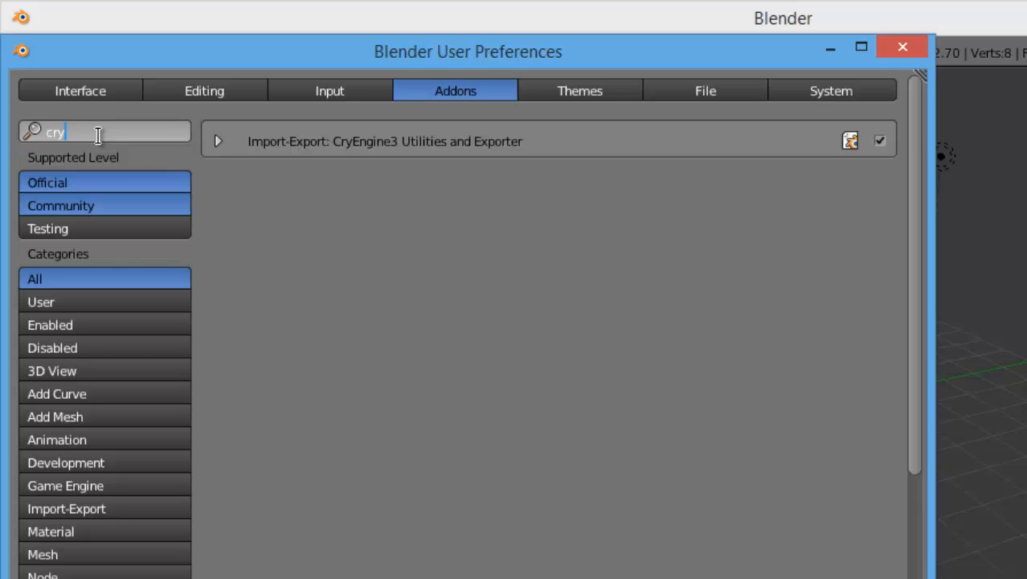
{"action": "left_click", "coordinate": [295, 141]}
{"action": "left_click", "coordinate": [902, 49]}
Look over the commands CryBlend offers and show the options under Set CryBlend Paths.
{"action": "left_click", "coordinate": [924, 53]}
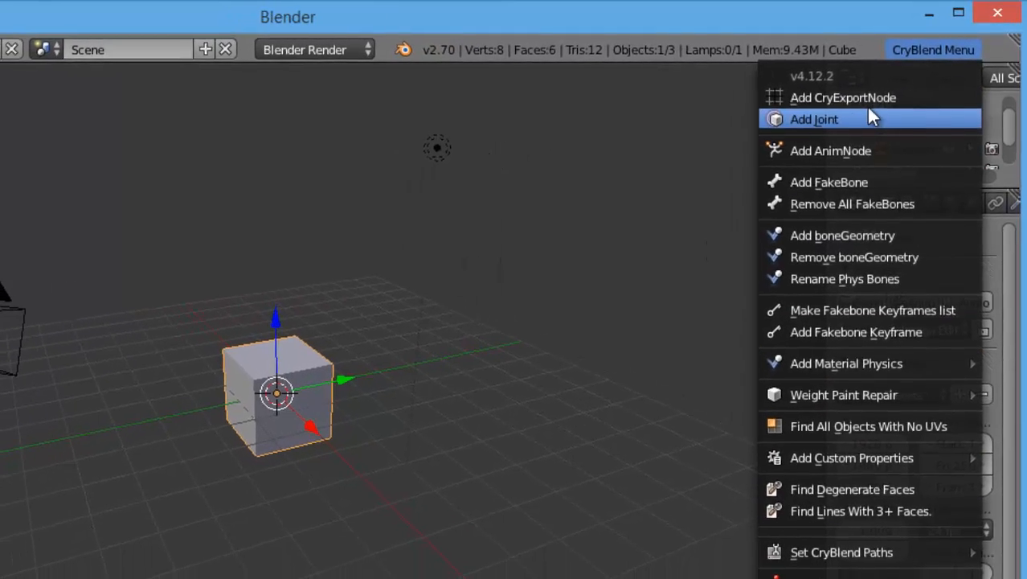
{"action": "mouse_move", "coordinate": [835, 366]}
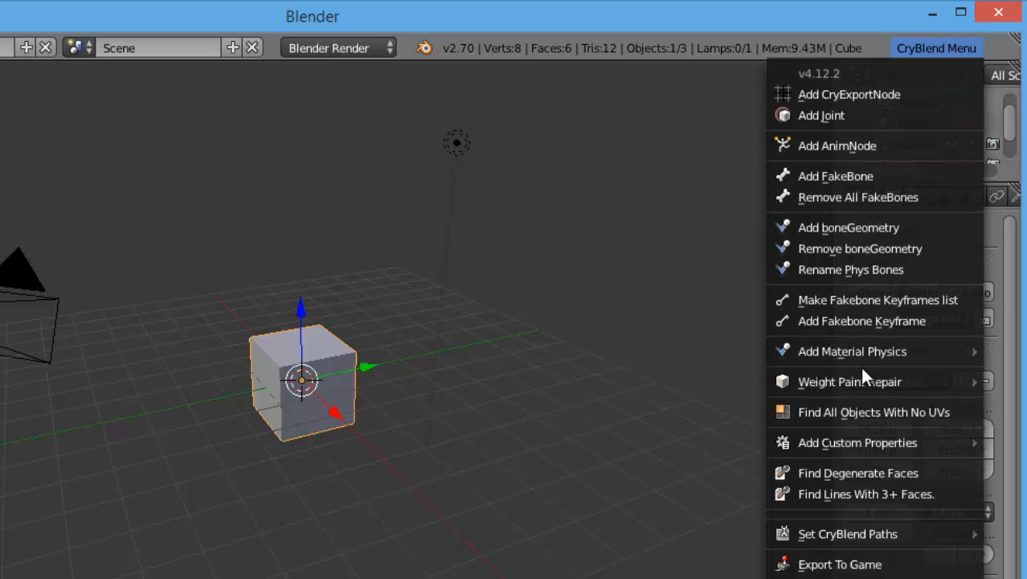
{"action": "mouse_move", "coordinate": [863, 533]}
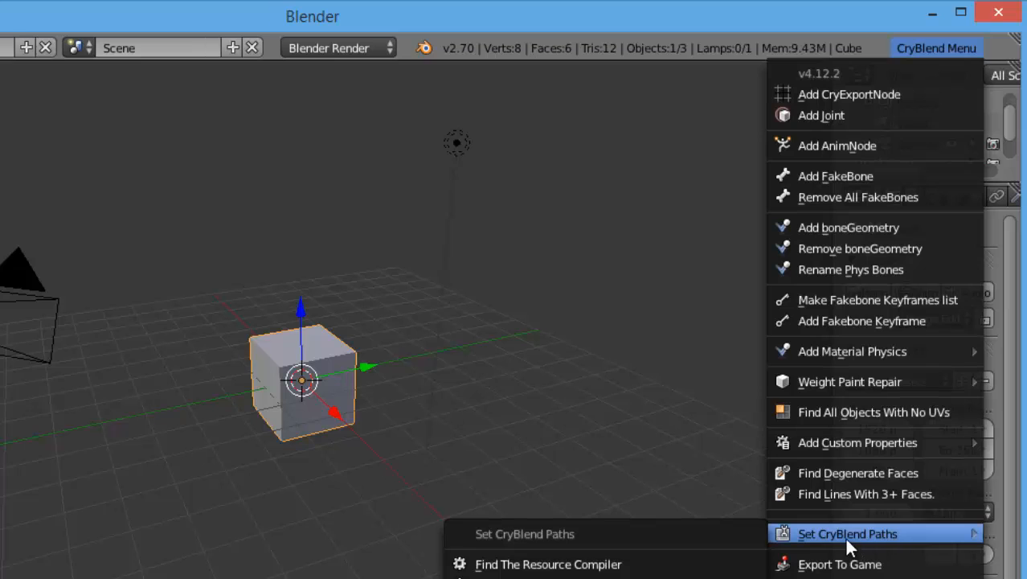
{"action": "left_click", "coordinate": [939, 48]}
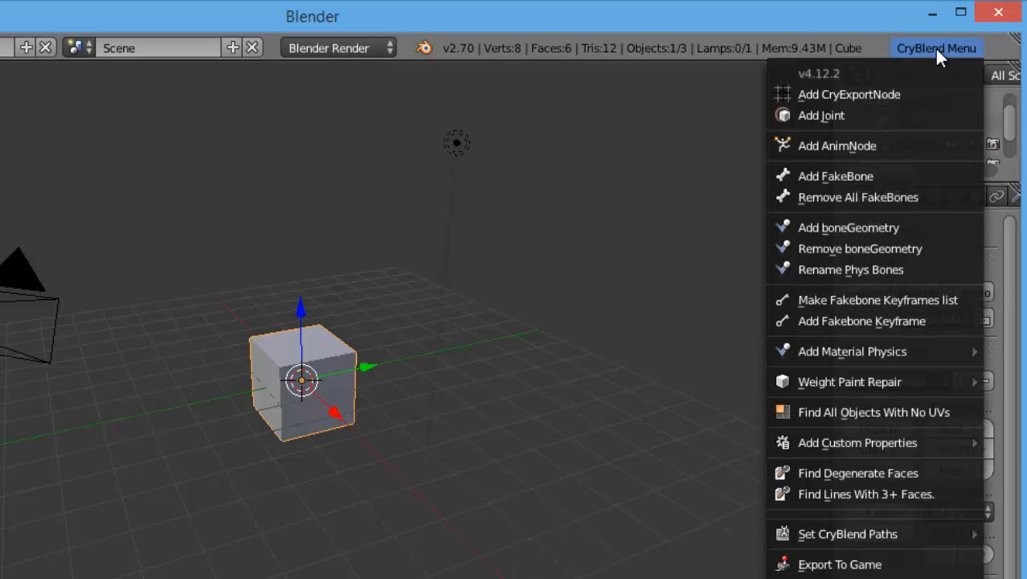
{"action": "mouse_move", "coordinate": [845, 534]}
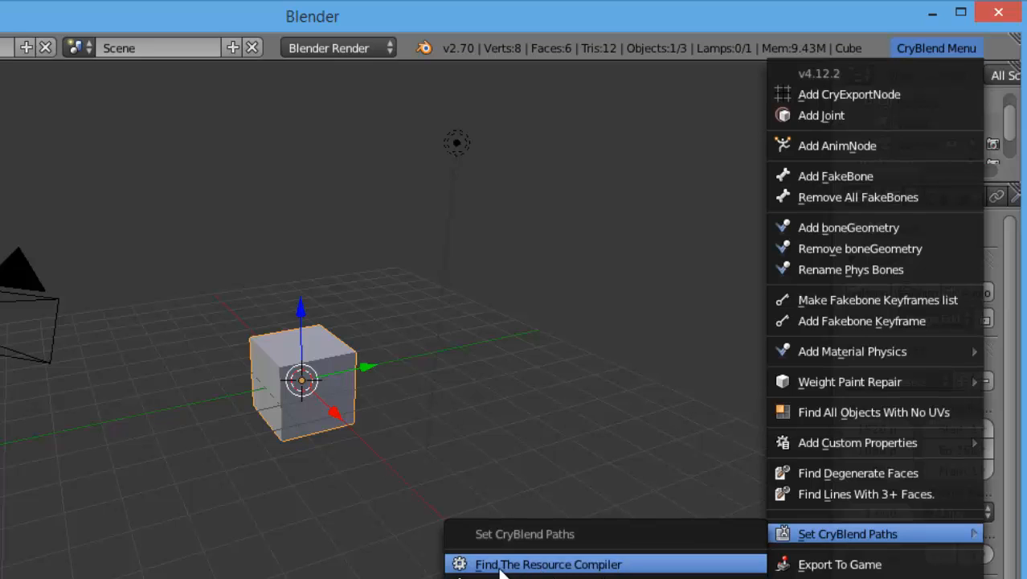
Set CryBlend's Resource Compiler path to rc.exe in C:\Cryengine358\Bin32\rc.
{"action": "left_click", "coordinate": [560, 566]}
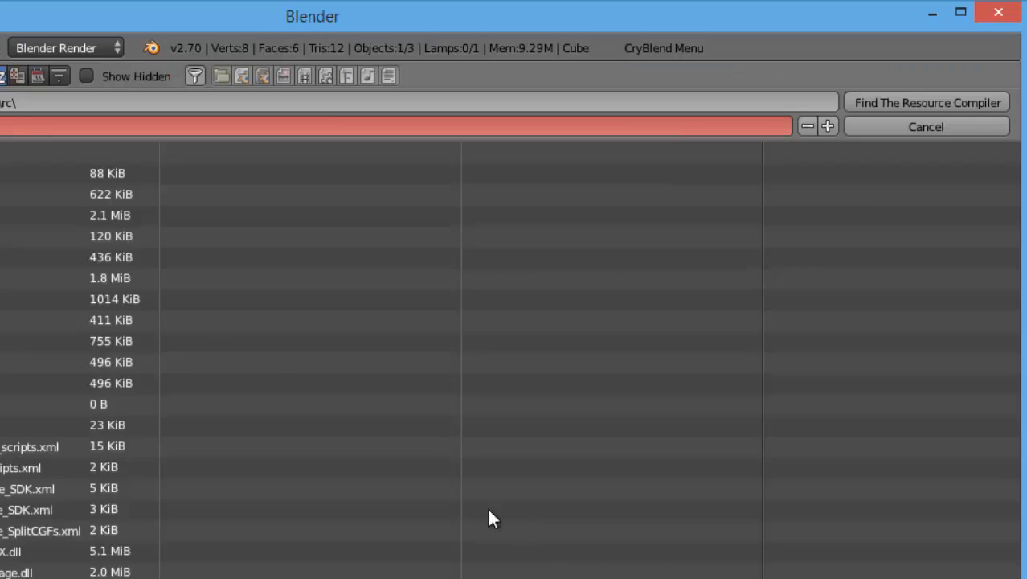
{"action": "left_click", "coordinate": [38, 103]}
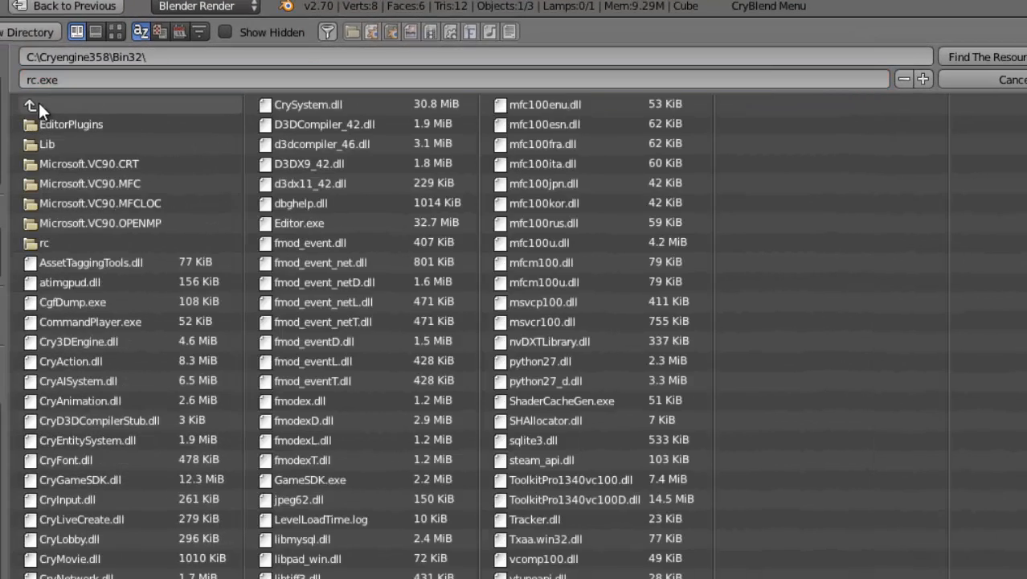
{"action": "left_click", "coordinate": [38, 103]}
{"action": "left_click", "coordinate": [38, 103]}
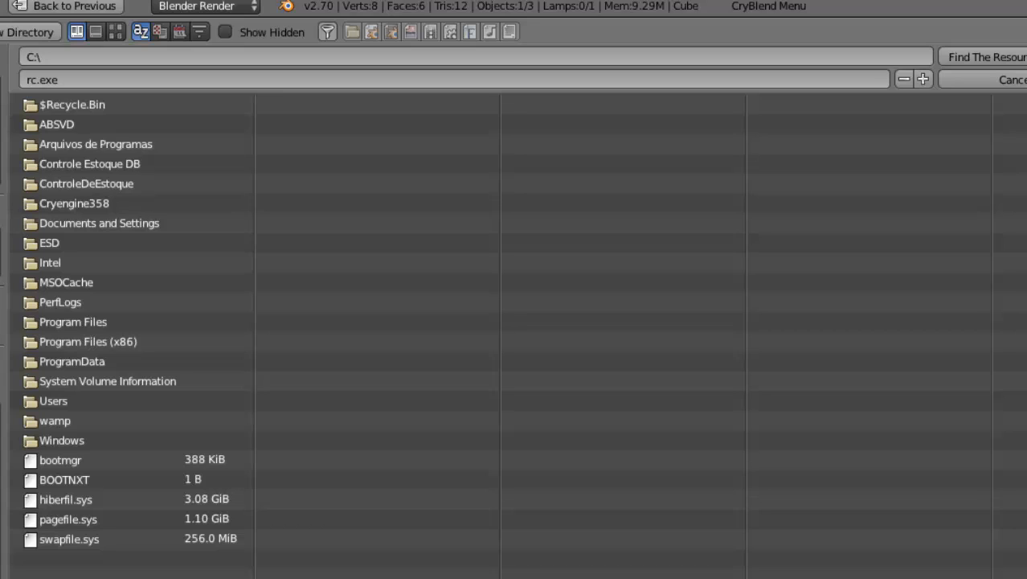
{"action": "left_click", "coordinate": [68, 206]}
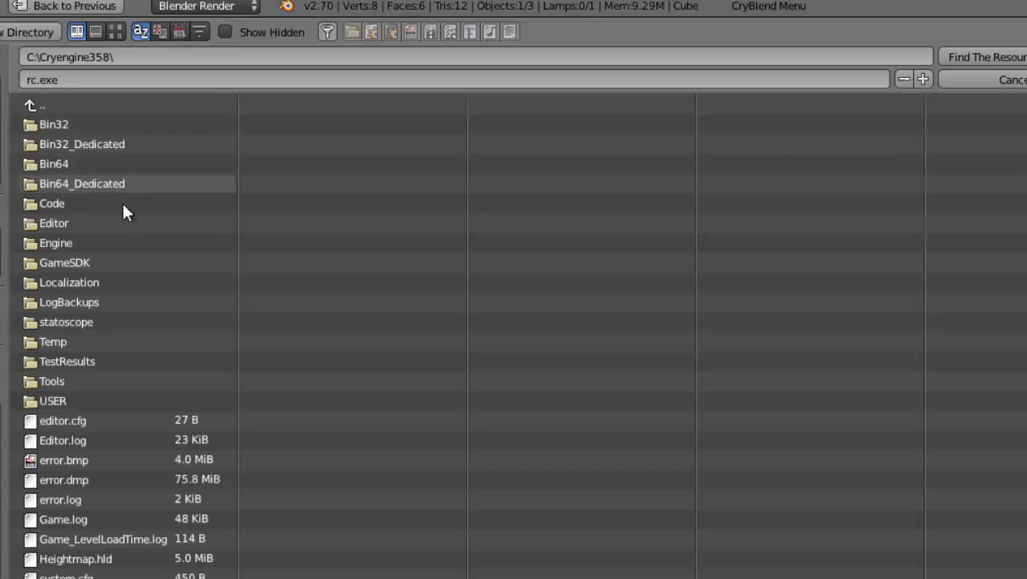
{"action": "left_click", "coordinate": [50, 125]}
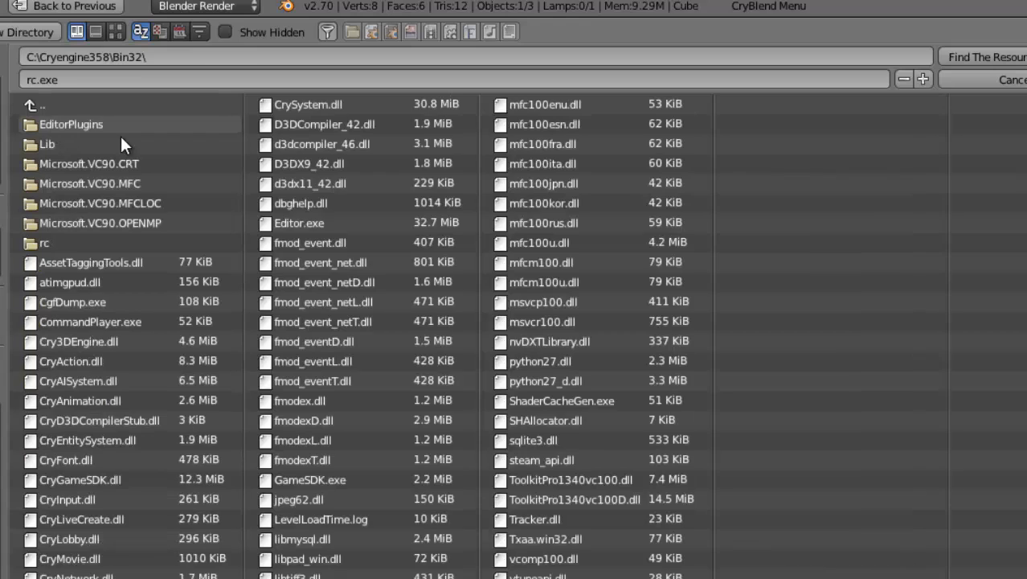
{"action": "left_click", "coordinate": [42, 242]}
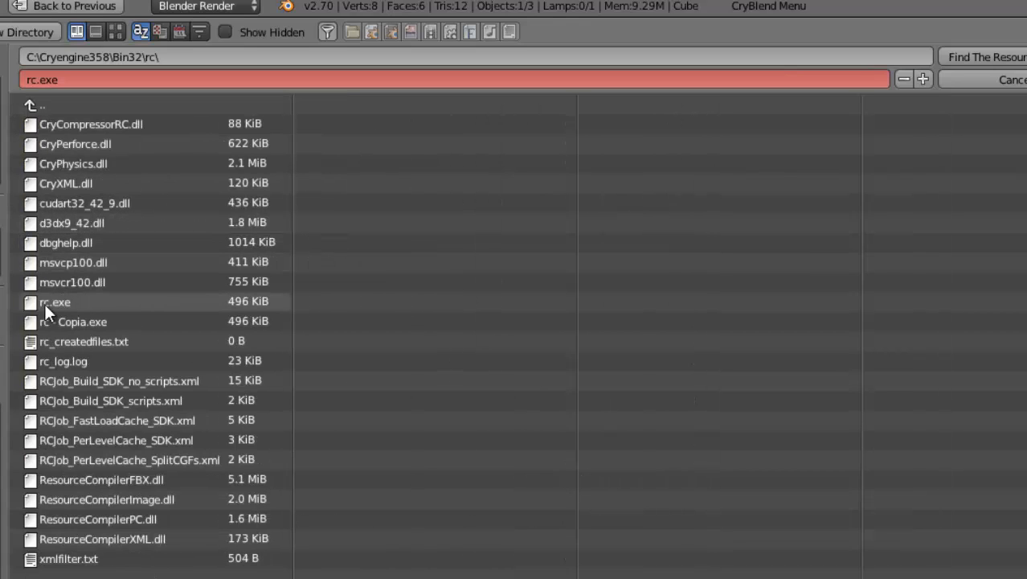
{"action": "left_click", "coordinate": [73, 299]}
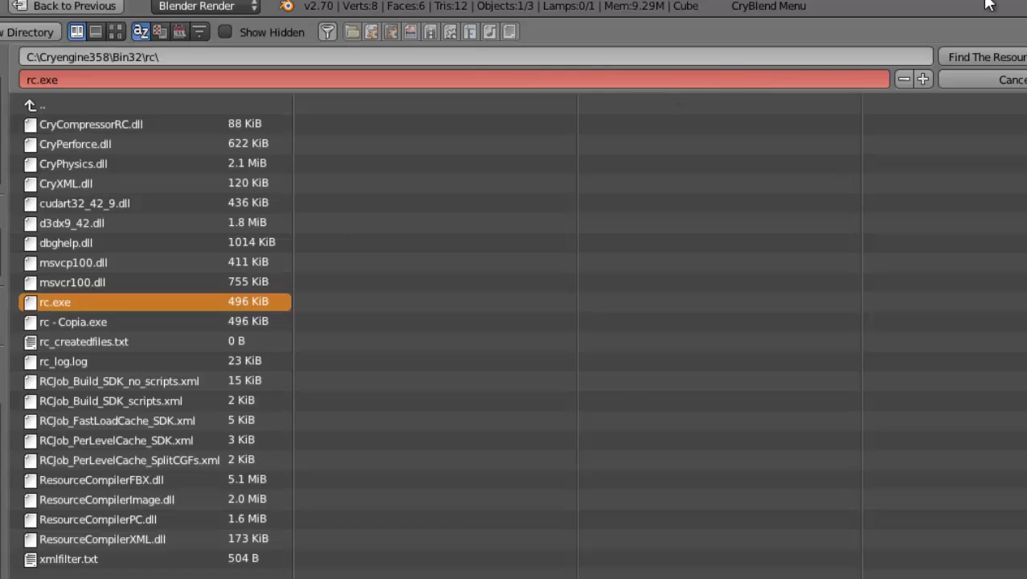
{"action": "left_click", "coordinate": [992, 60]}
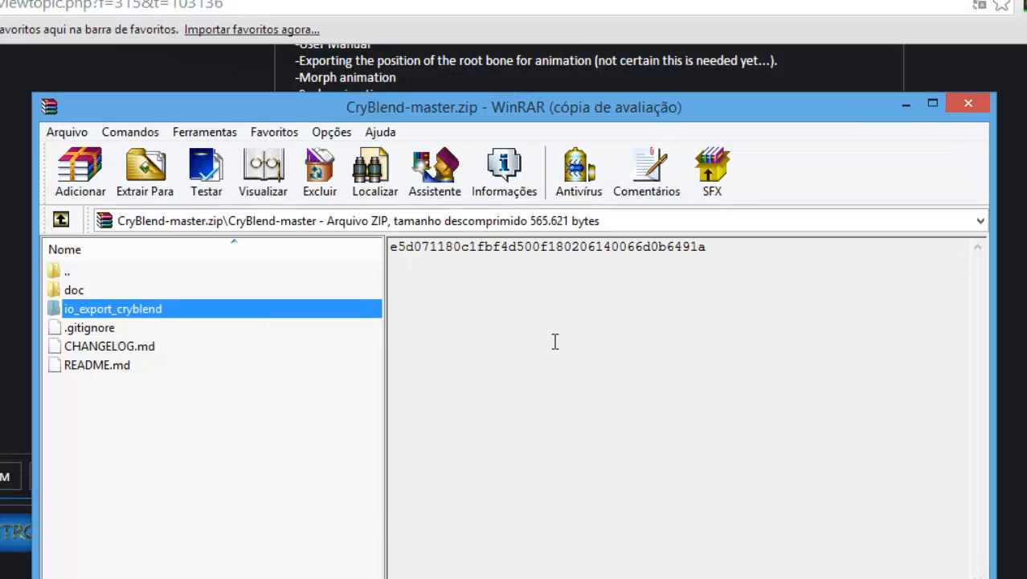
Close the CryBlend-master archive and highlight the "Criação de Texturas" GIMP line in the required tools document.
{"action": "left_click", "coordinate": [969, 104]}
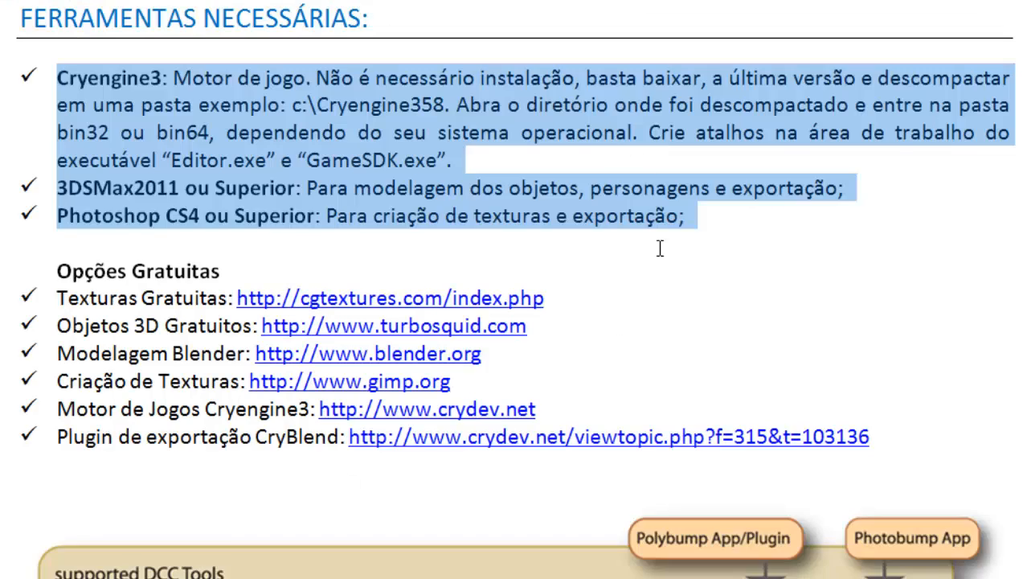
{"action": "left_click", "coordinate": [316, 193]}
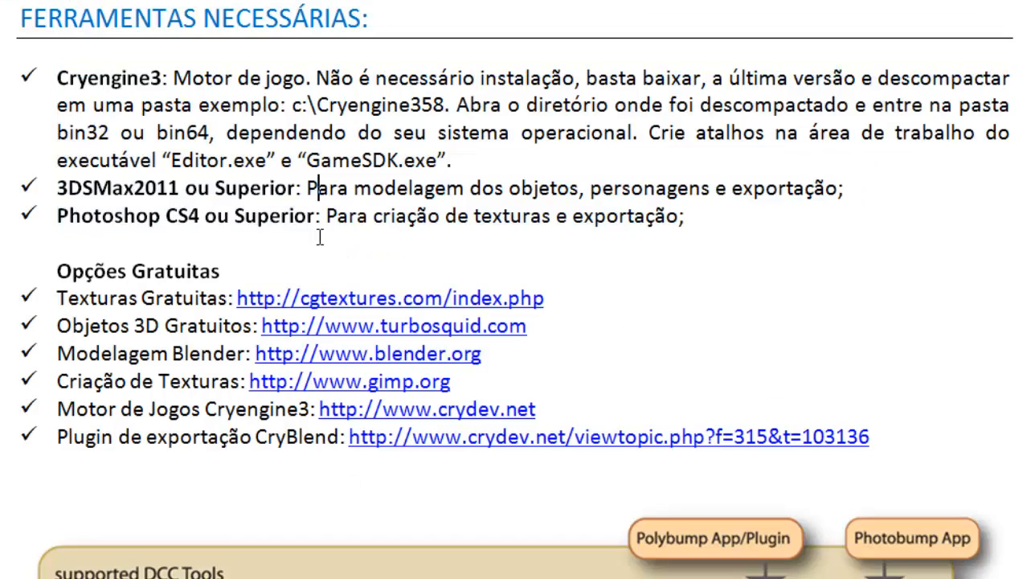
{"action": "left_click_drag", "start_coordinate": [463, 388], "coordinate": [115, 381]}
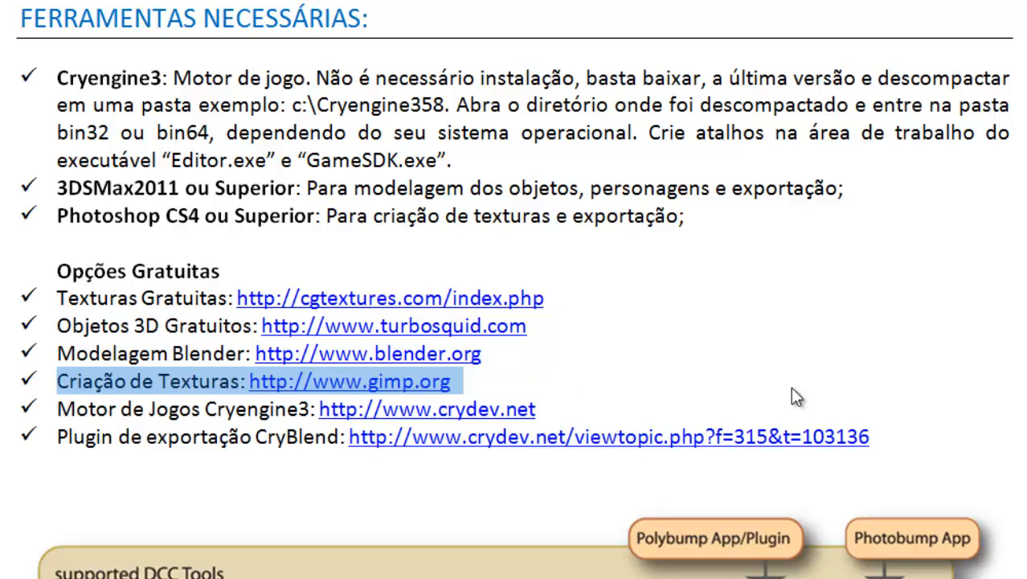
Examine the asset pipeline diagram from the supported DCC tools through the plugins and Resource Compiler to the CryENGINE 3 Sandbox.
{"action": "scroll", "coordinate": [992, 333], "scroll_direction": "down", "scroll_amount": 3}
{"action": "scroll", "coordinate": [699, 305], "scroll_direction": "down", "scroll_amount": 5}
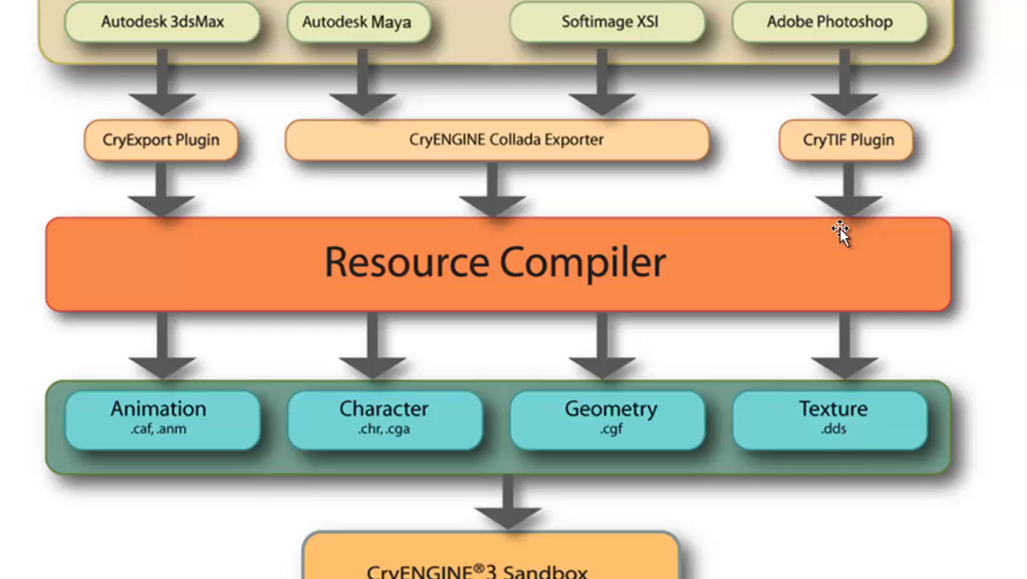
{"action": "left_click", "coordinate": [857, 420]}
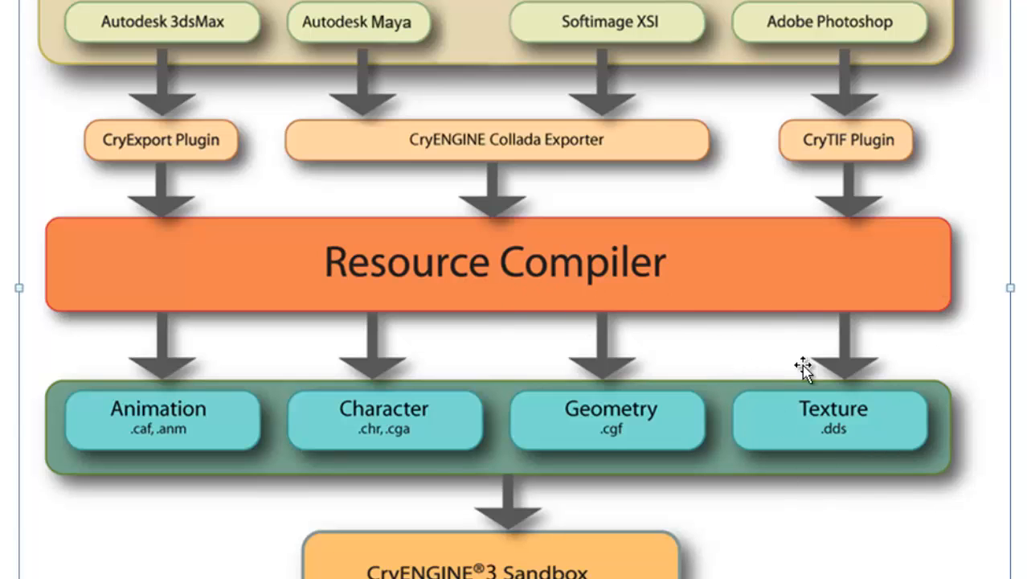
{"action": "scroll", "coordinate": [960, 391], "scroll_direction": "up", "scroll_amount": 2}
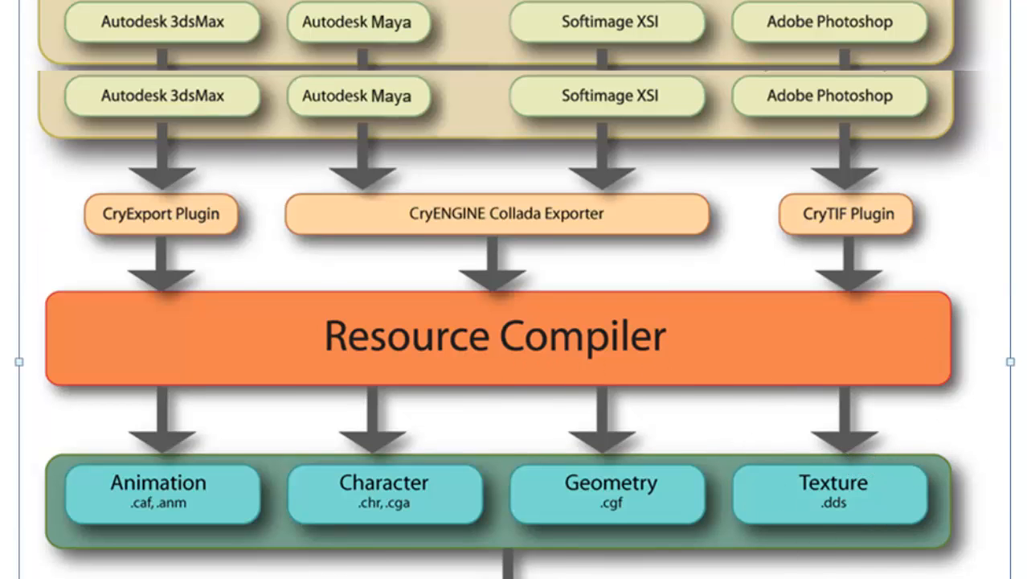
{"action": "scroll", "coordinate": [960, 392], "scroll_direction": "down", "scroll_amount": 3}
{"action": "scroll", "coordinate": [1022, 363], "scroll_direction": "up", "scroll_amount": 4}
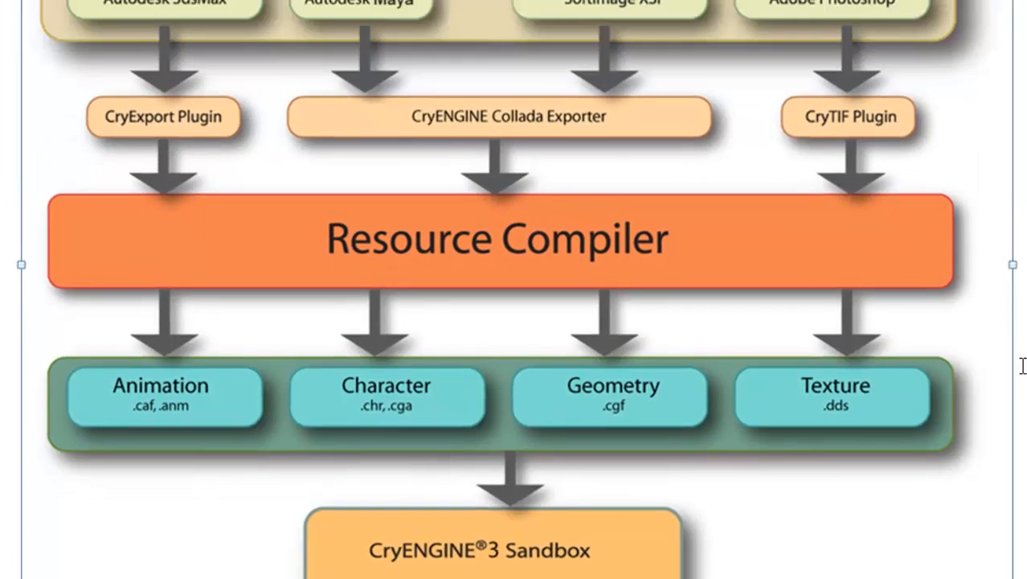
{"action": "scroll", "coordinate": [1022, 360], "scroll_direction": "down", "scroll_amount": 2}
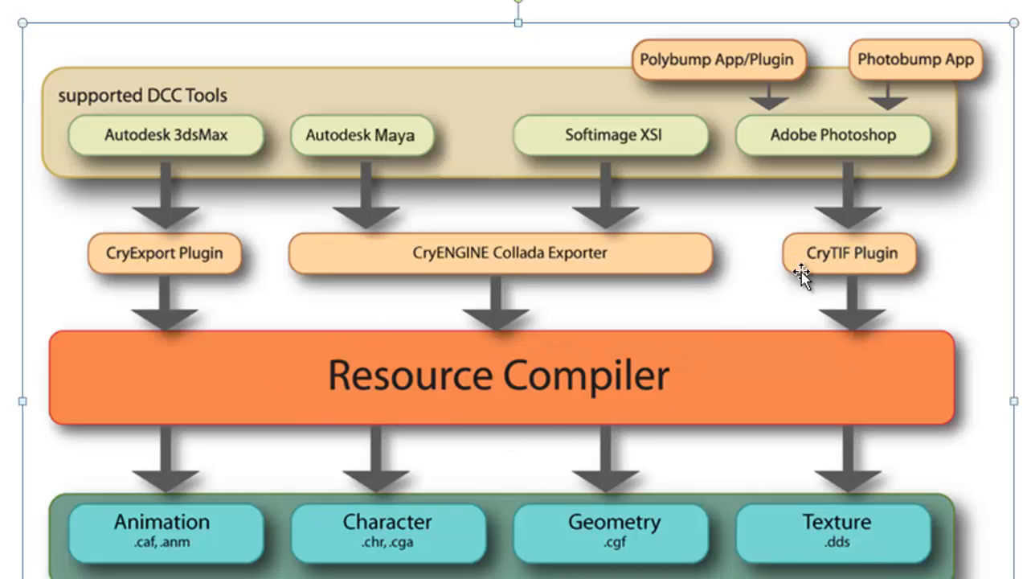
{"action": "scroll", "coordinate": [1005, 289], "scroll_direction": "down", "scroll_amount": 2}
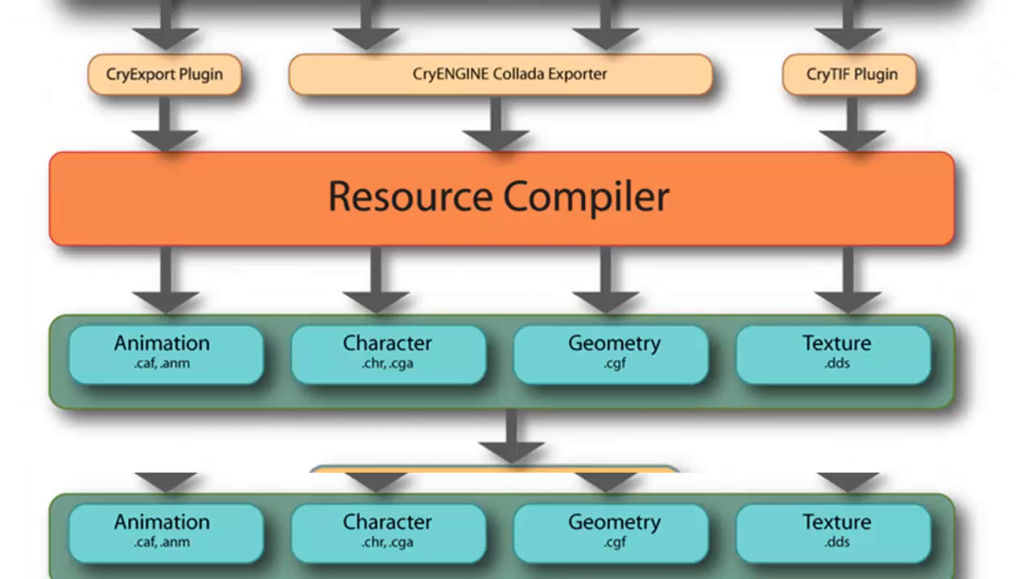
{"action": "scroll", "coordinate": [850, 353], "scroll_direction": "up", "scroll_amount": 6}
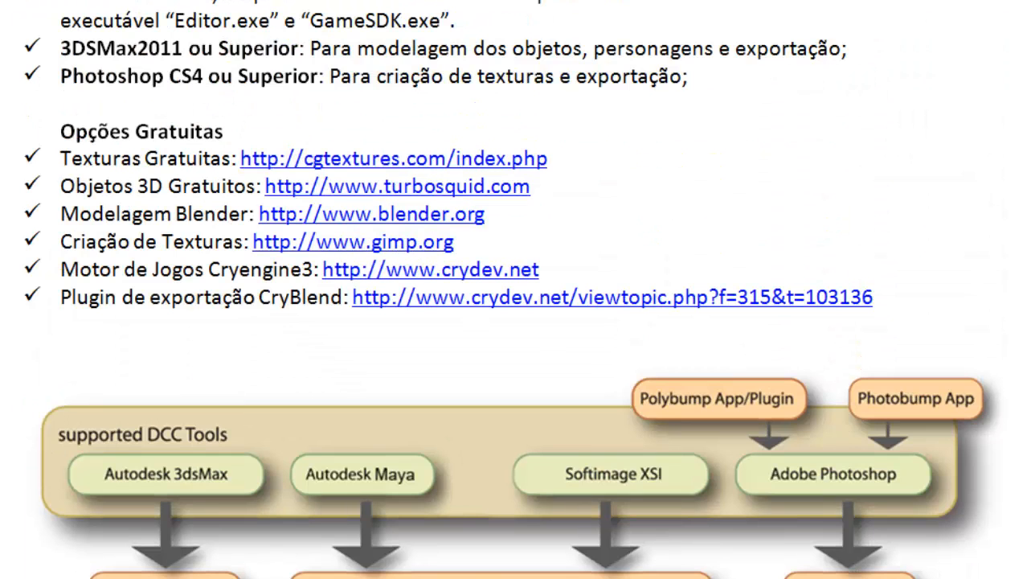
Switch to File Explorer and browse the C: drive to the Cryengine358\Bin32\rc folder.
{"action": "left_click", "coordinate": [1020, 1]}
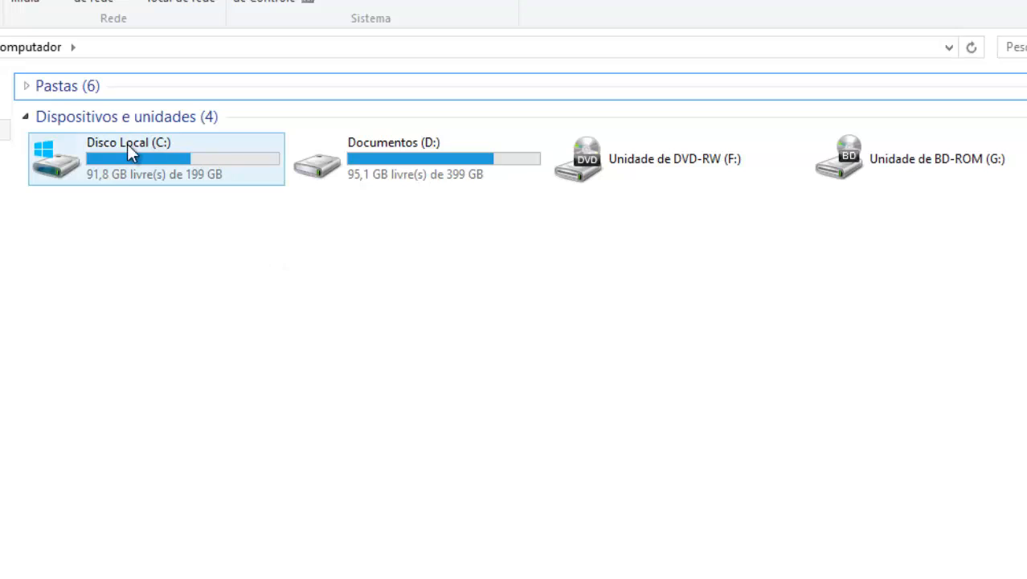
{"action": "double_click", "coordinate": [106, 166]}
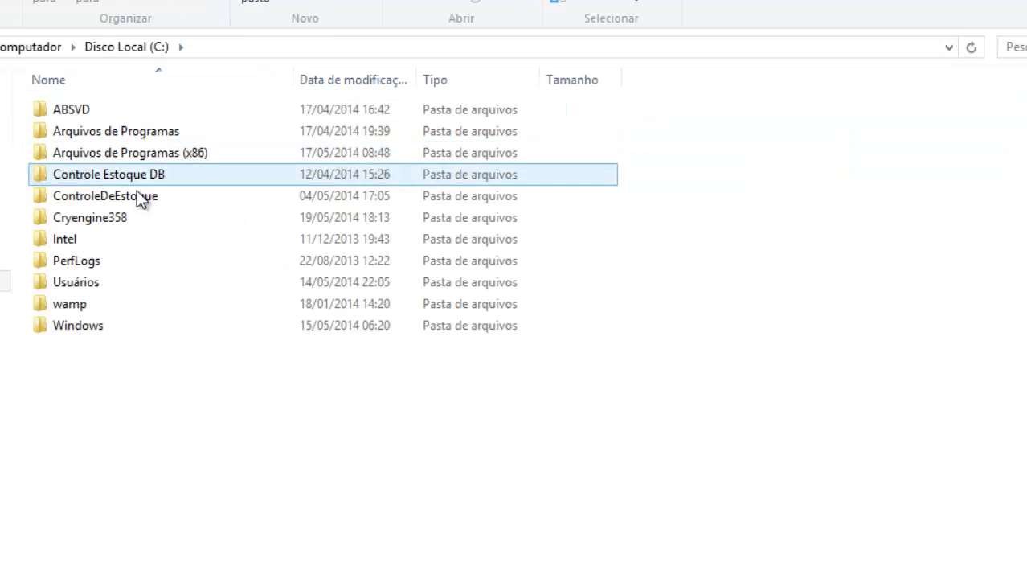
{"action": "double_click", "coordinate": [107, 221]}
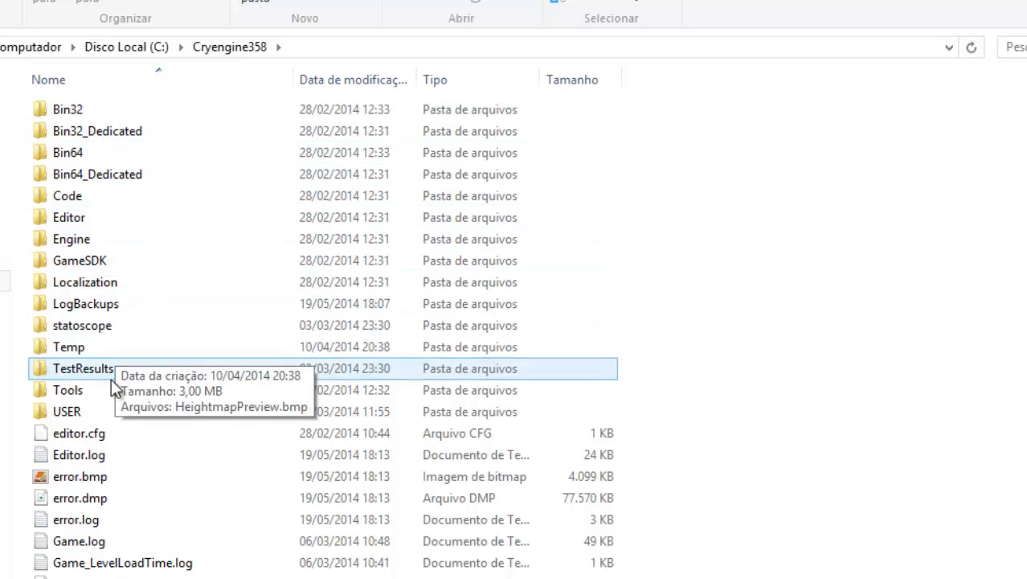
{"action": "double_click", "coordinate": [71, 107]}
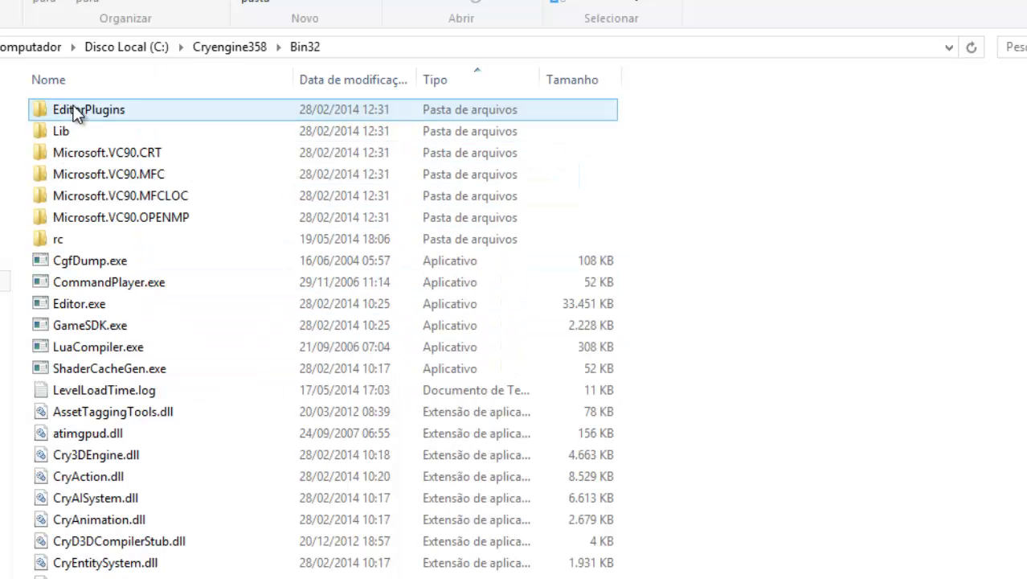
{"action": "double_click", "coordinate": [59, 241]}
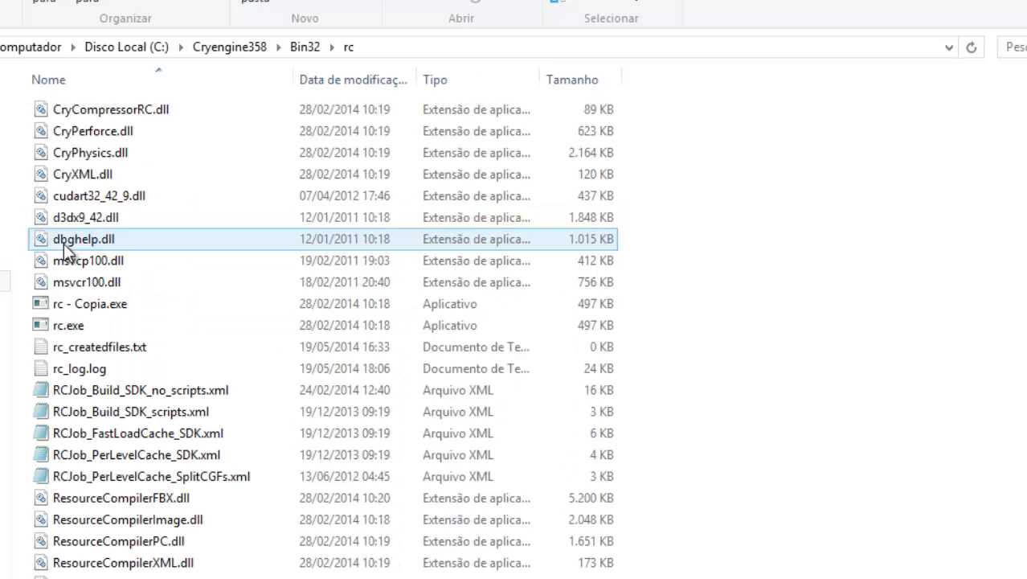
Create a desktop shortcut to rc.exe from the rc folder.
{"action": "left_click", "coordinate": [72, 325]}
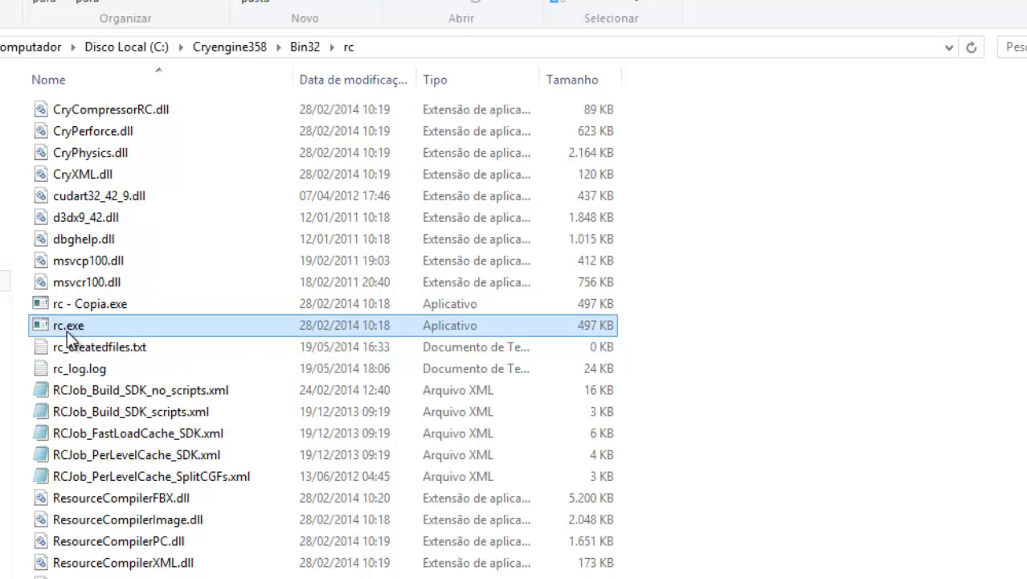
{"action": "right_click", "coordinate": [66, 324]}
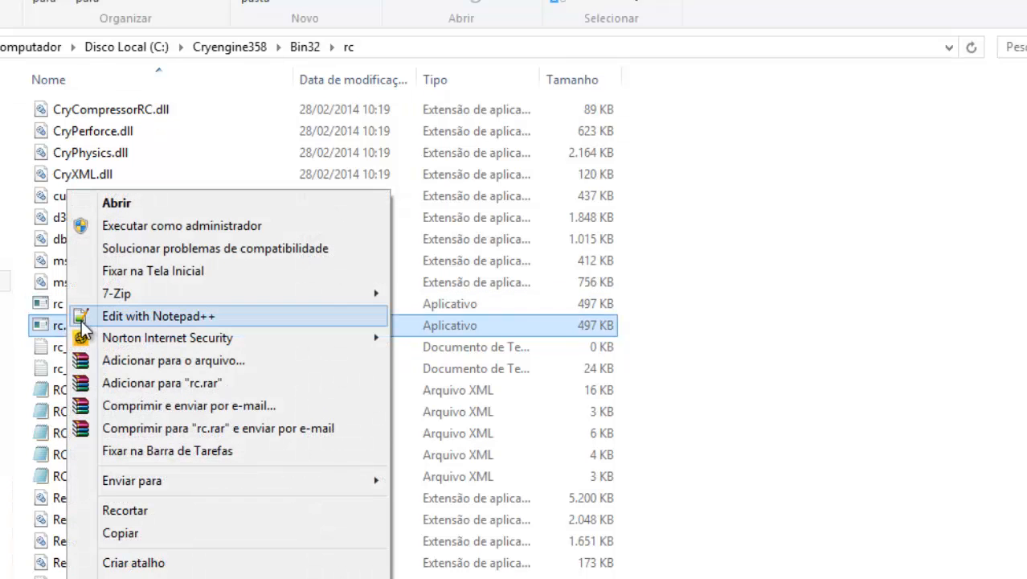
{"action": "right_click", "coordinate": [57, 325]}
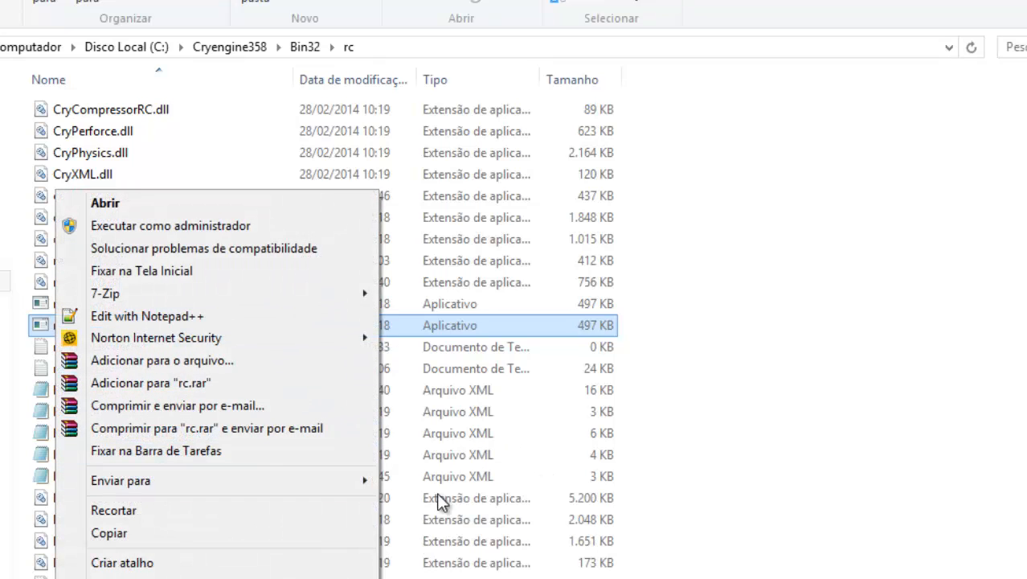
{"action": "mouse_move", "coordinate": [362, 482]}
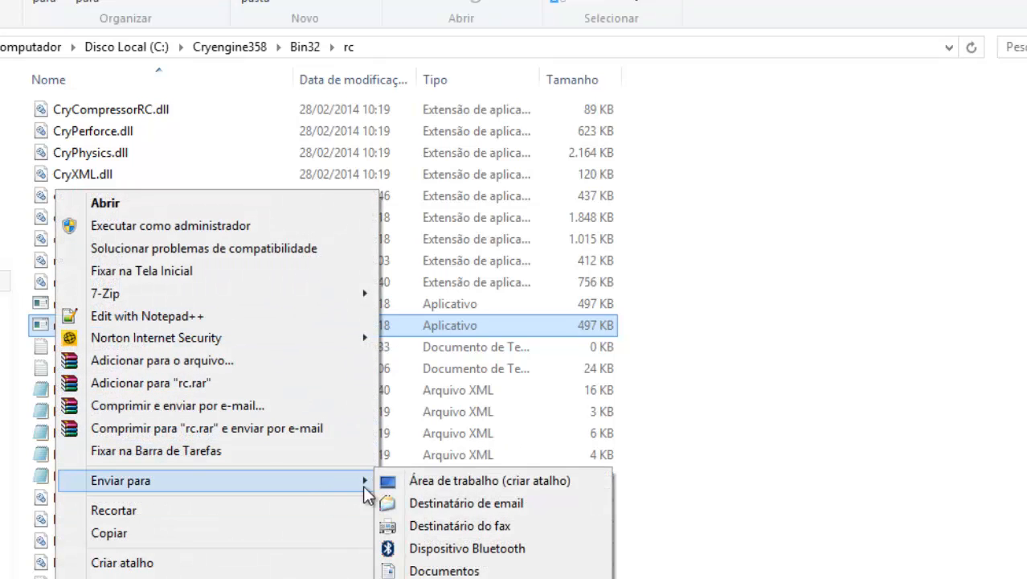
{"action": "left_click", "coordinate": [484, 479]}
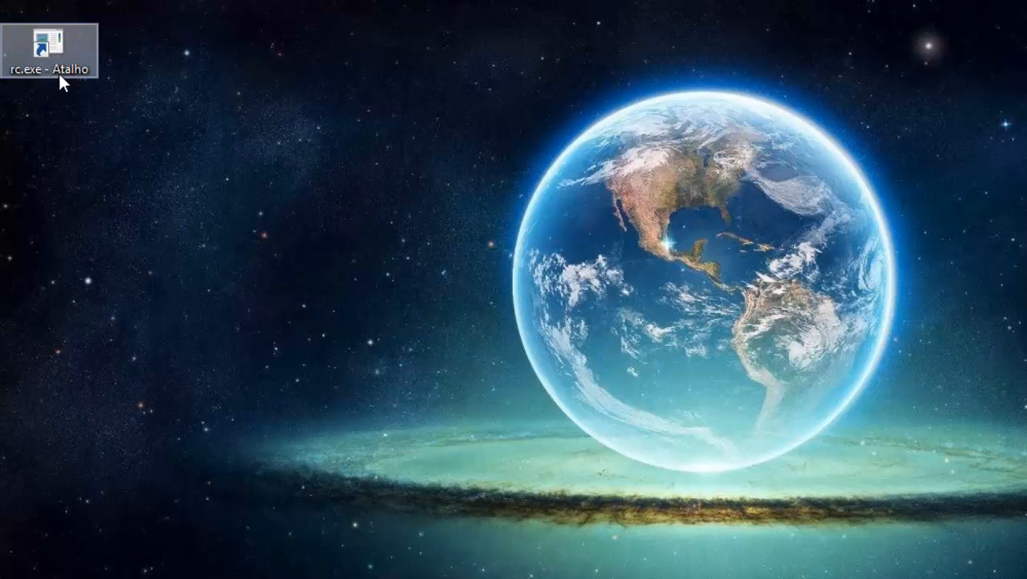
Append the argument /userdialog=1 to the target path of the rc.exe desktop shortcut.
{"action": "left_click", "coordinate": [55, 49]}
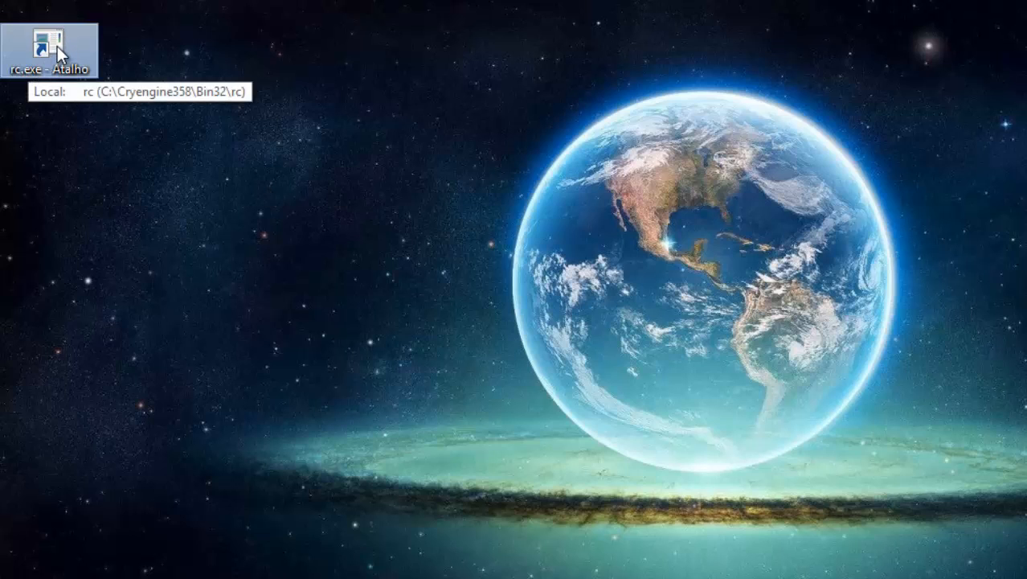
{"action": "right_click", "coordinate": [55, 47]}
{"action": "left_click", "coordinate": [137, 543]}
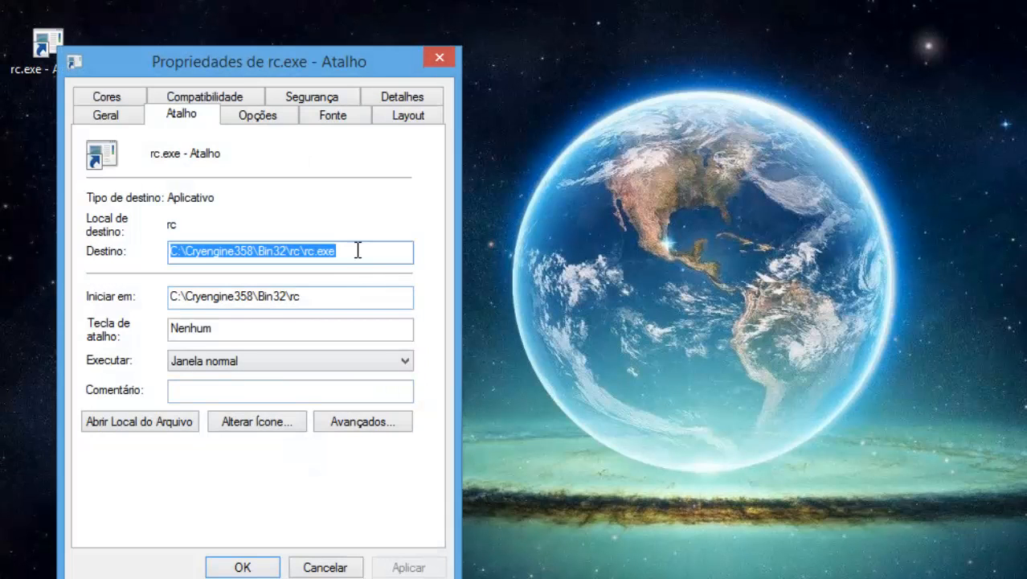
{"action": "left_click", "coordinate": [355, 249]}
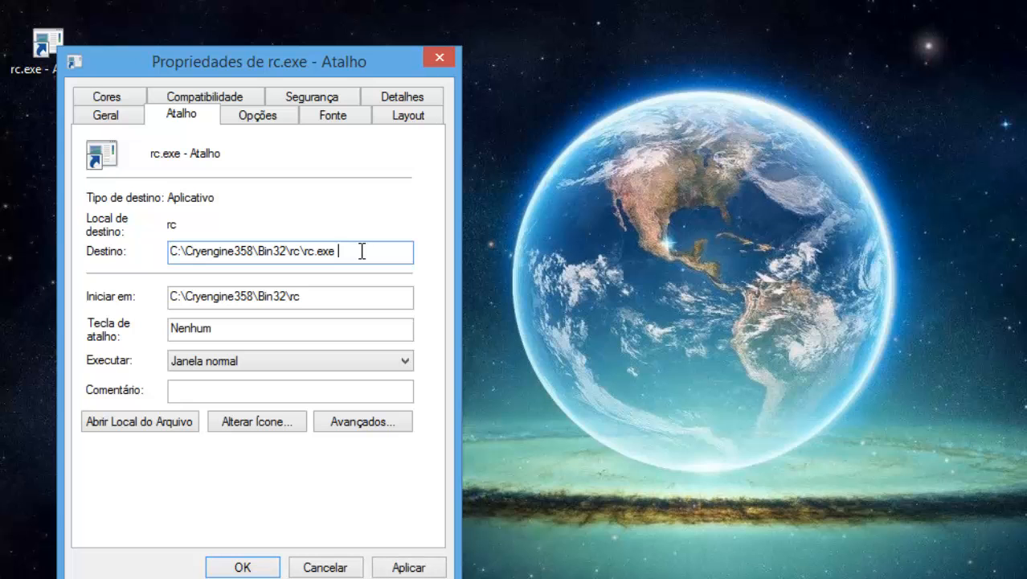
{"action": "type", "text": "/userdialog=1"}
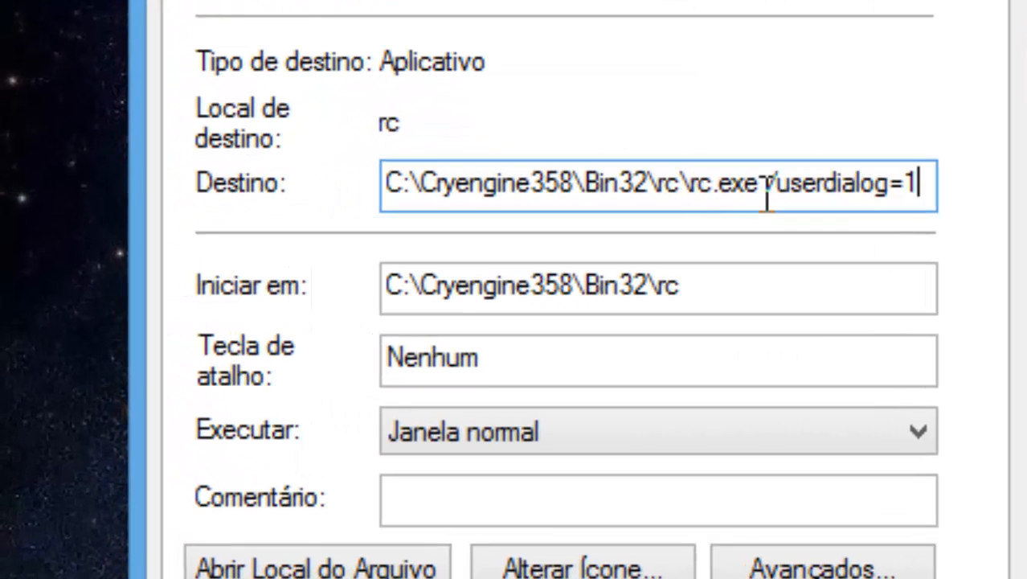
Highlight the /userdialog=1 argument and its preceding space in the shortcut's target path to examine the syntax.
{"action": "left_click_drag", "start_coordinate": [335, 251], "coordinate": [375, 251]}
{"action": "left_click_drag", "start_coordinate": [849, 184], "coordinate": [939, 173]}
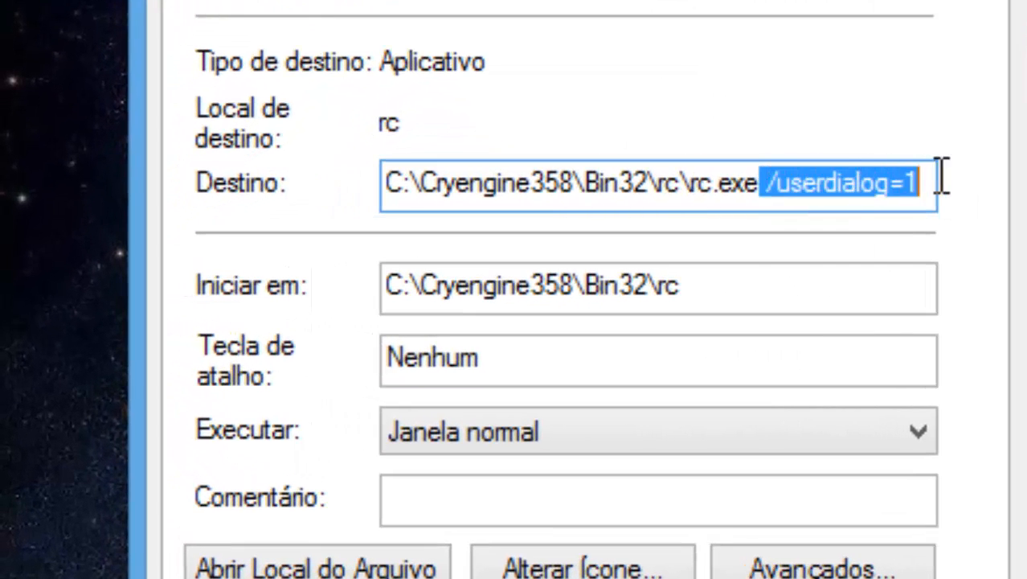
{"action": "left_click", "coordinate": [835, 189]}
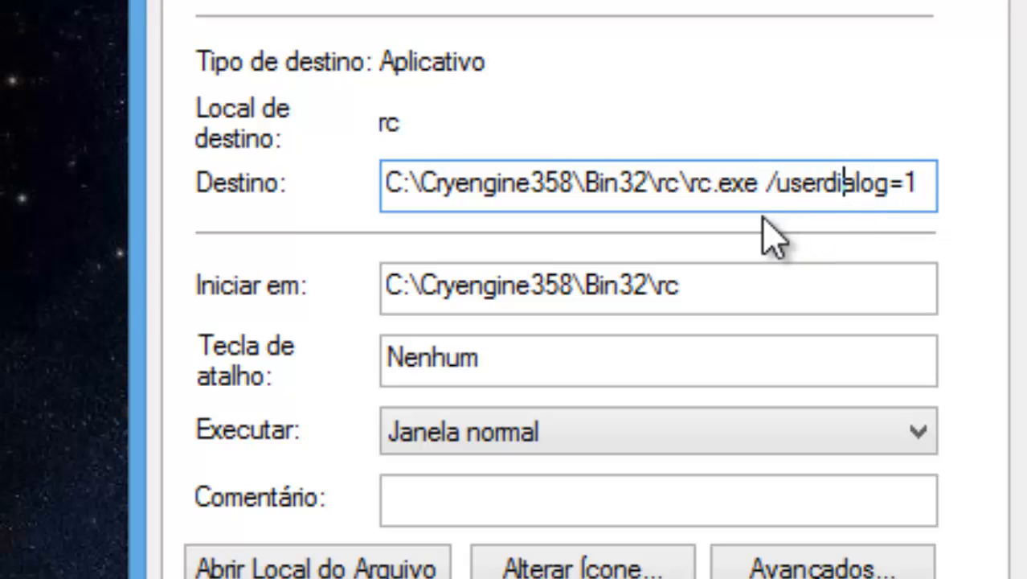
{"action": "left_click_drag", "start_coordinate": [763, 182], "coordinate": [949, 167]}
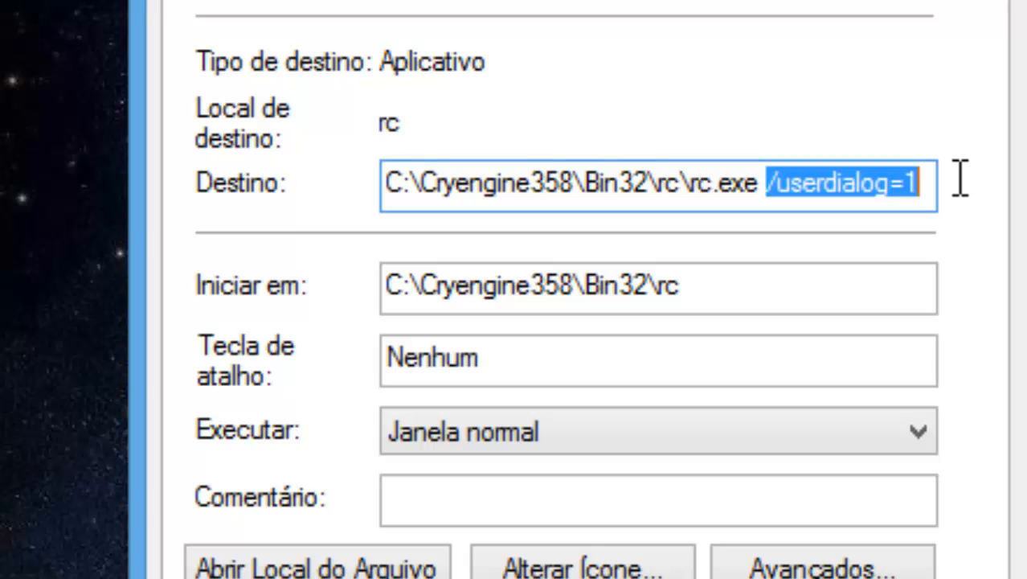
{"action": "left_click", "coordinate": [575, 180]}
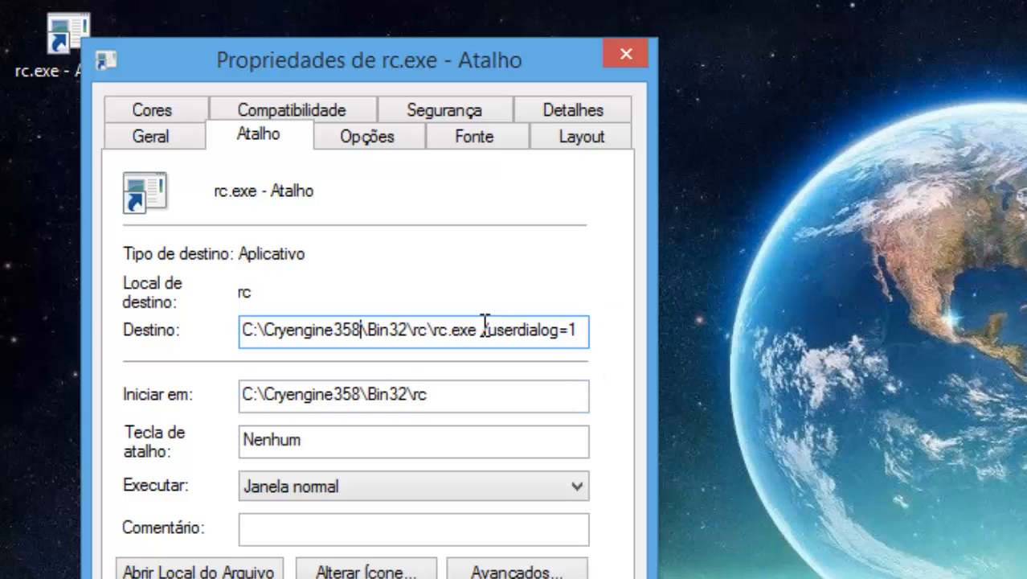
{"action": "left_click_drag", "start_coordinate": [483, 328], "coordinate": [621, 308]}
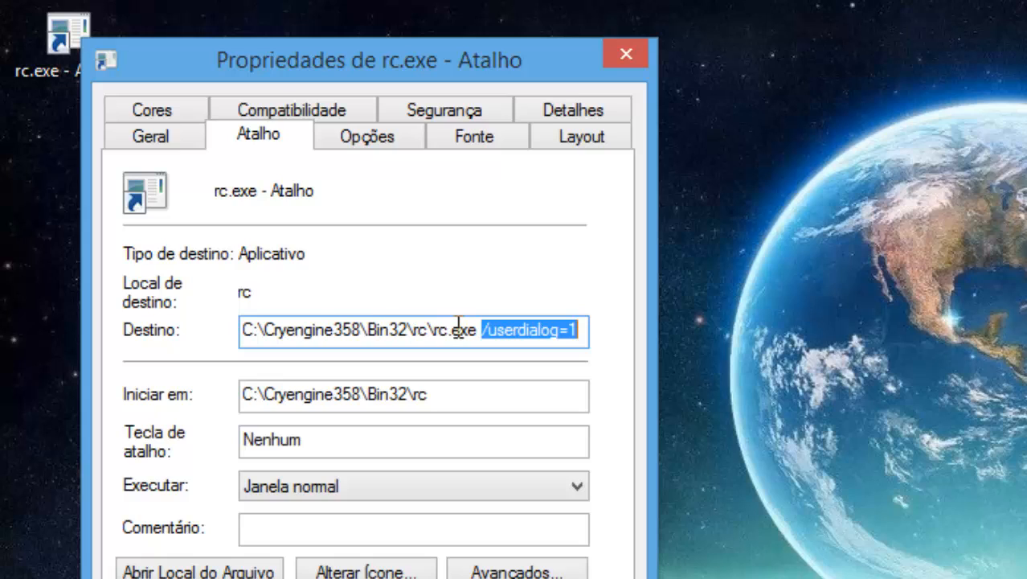
{"action": "left_click", "coordinate": [484, 331]}
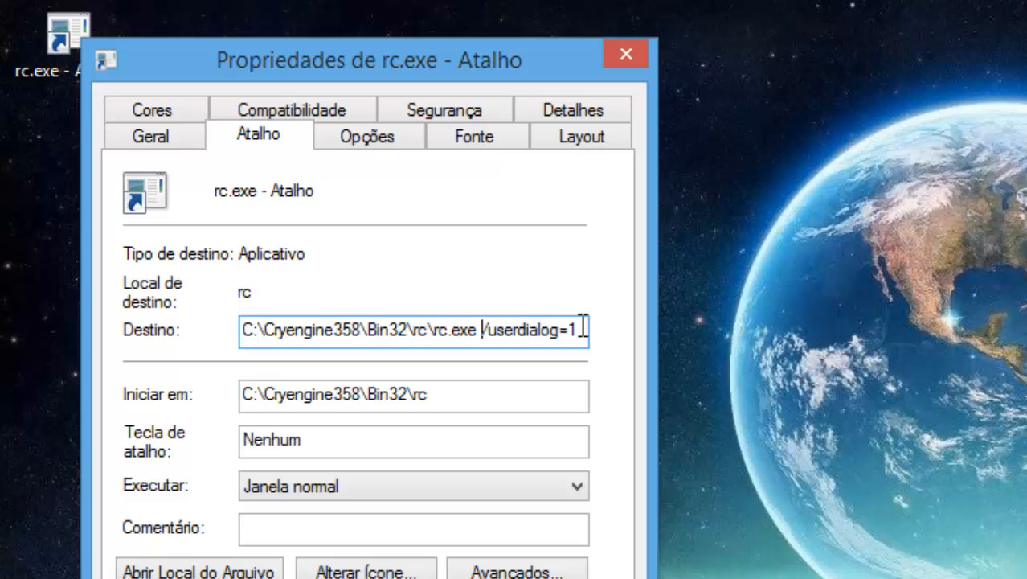
{"action": "left_click_drag", "start_coordinate": [580, 330], "coordinate": [477, 339]}
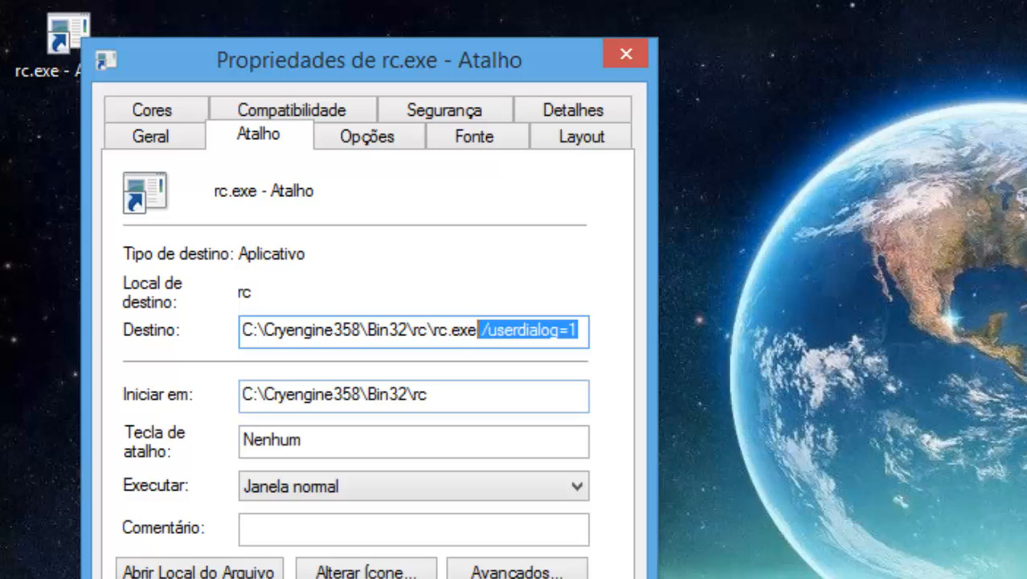
Switch to File Explorer, open the Documentos (D:) drive, put Cargo0095_S.jpg on the desktop and select it.
{"action": "left_click", "coordinate": [450, 577]}
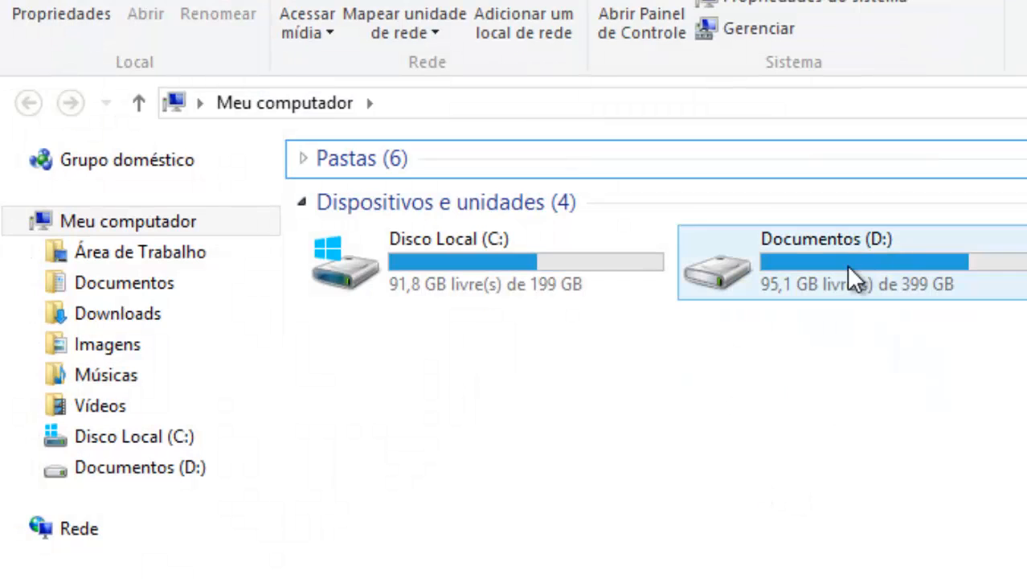
{"action": "double_click", "coordinate": [852, 276]}
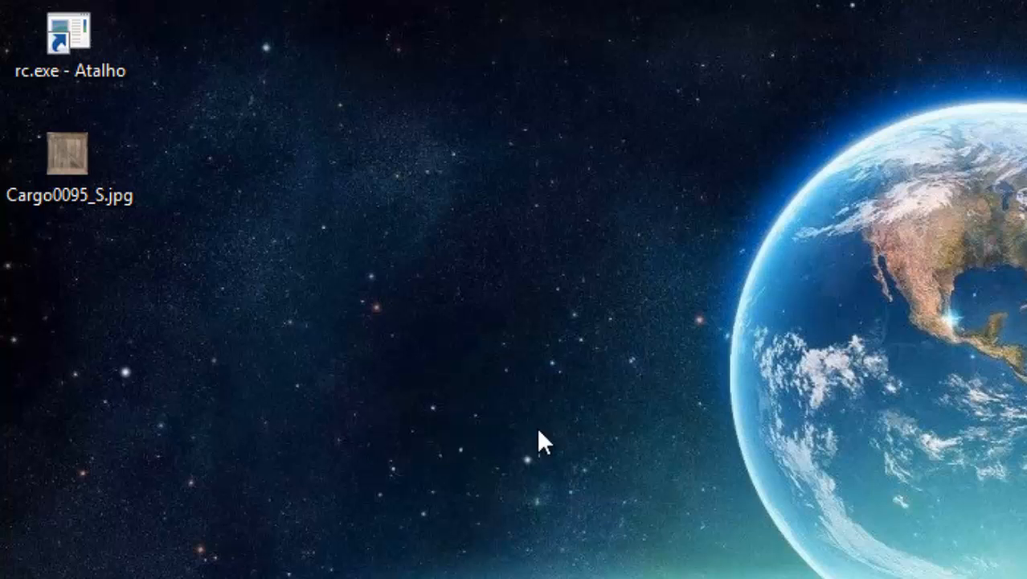
{"action": "left_click", "coordinate": [66, 179]}
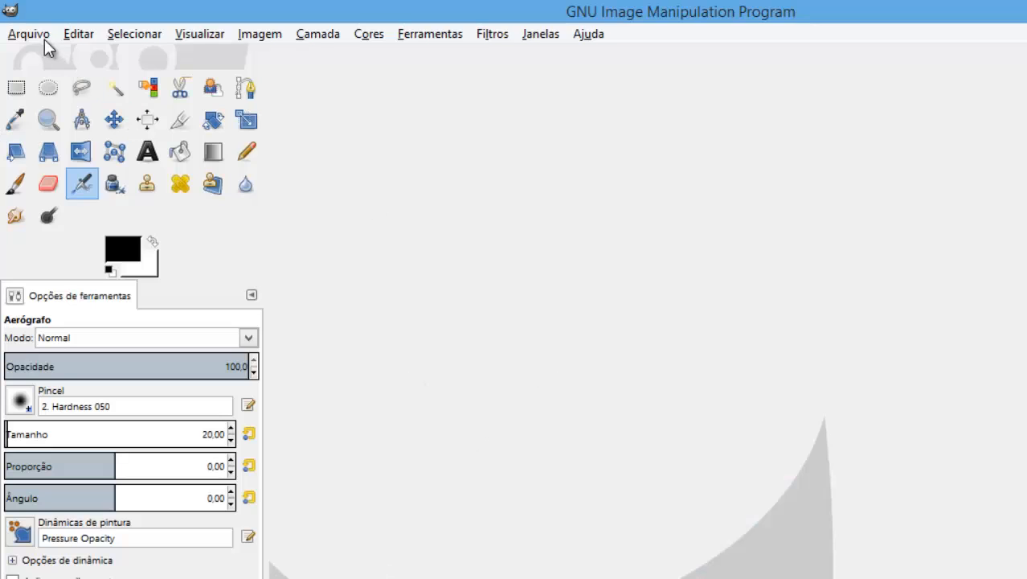
Open Cargo0095_S.jpg from the Desktop folder in GIMP.
{"action": "left_click", "coordinate": [29, 34]}
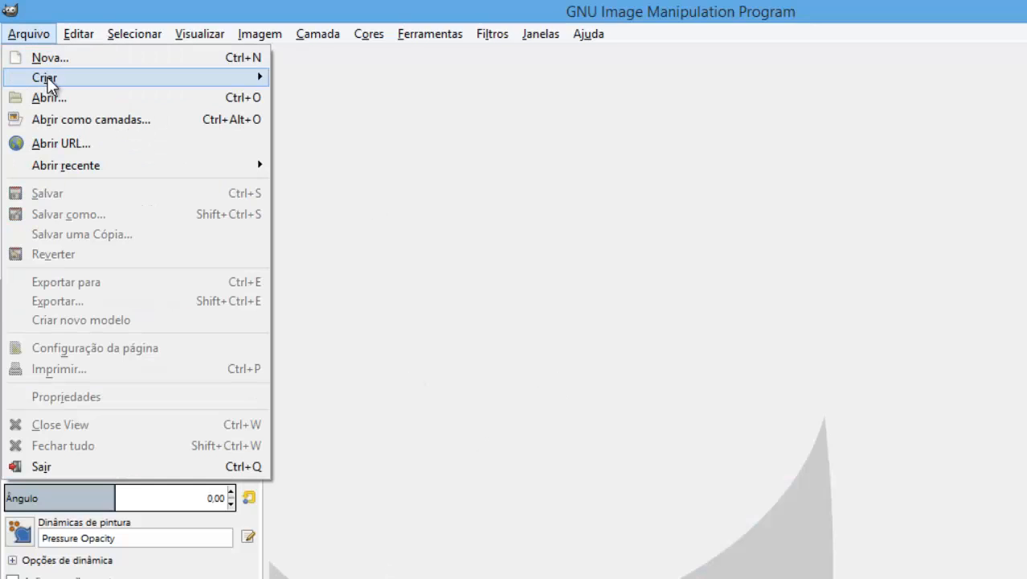
{"action": "left_click", "coordinate": [54, 100]}
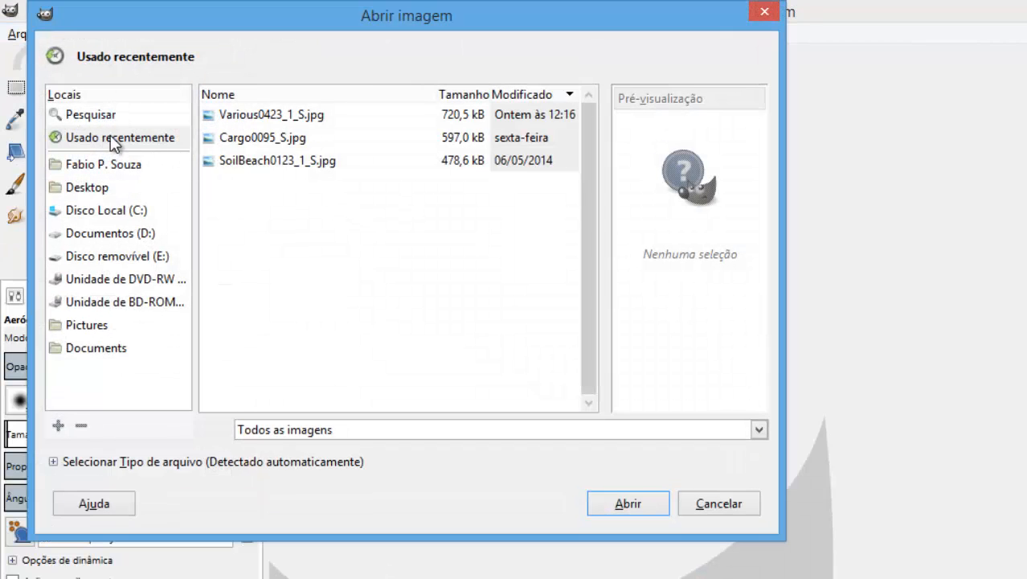
{"action": "left_click", "coordinate": [90, 187]}
{"action": "double_click", "coordinate": [247, 113]}
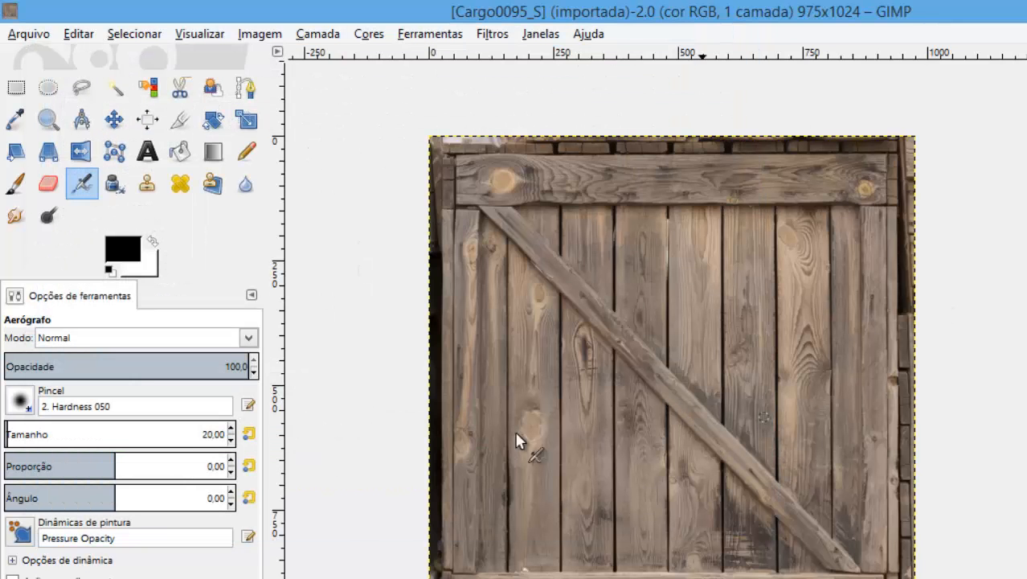
Crop the crate image to a rectangular selection of about 842 × 870 px starting at 64, 52, removing its outer edges.
{"action": "left_click", "coordinate": [252, 36]}
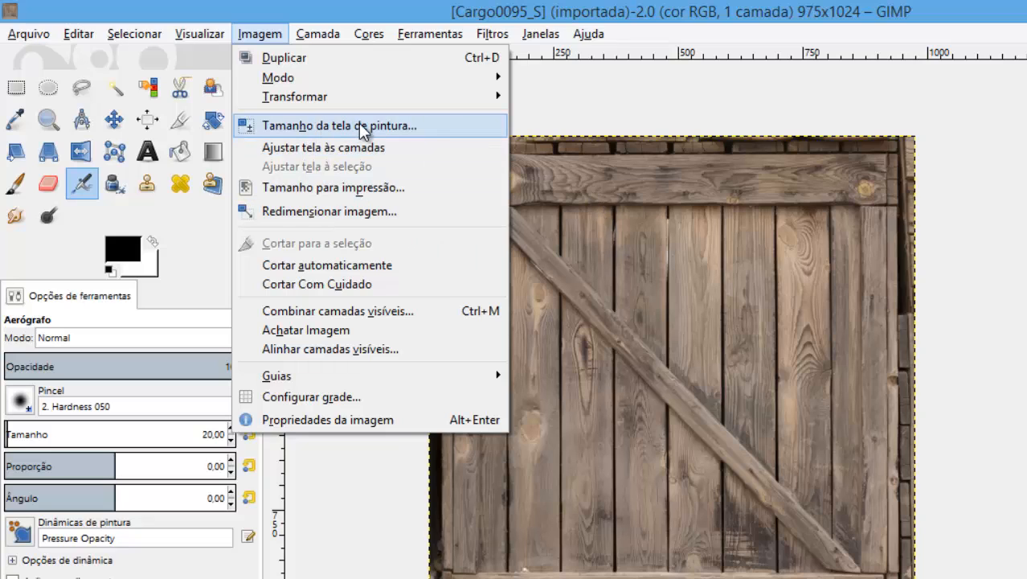
{"action": "left_click", "coordinate": [855, 181]}
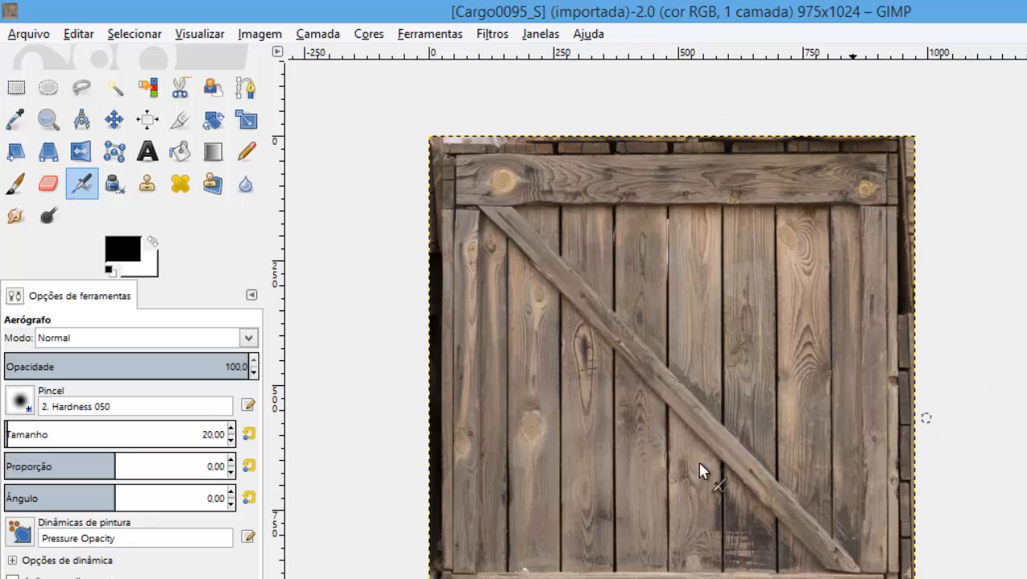
{"action": "left_click", "coordinate": [16, 90]}
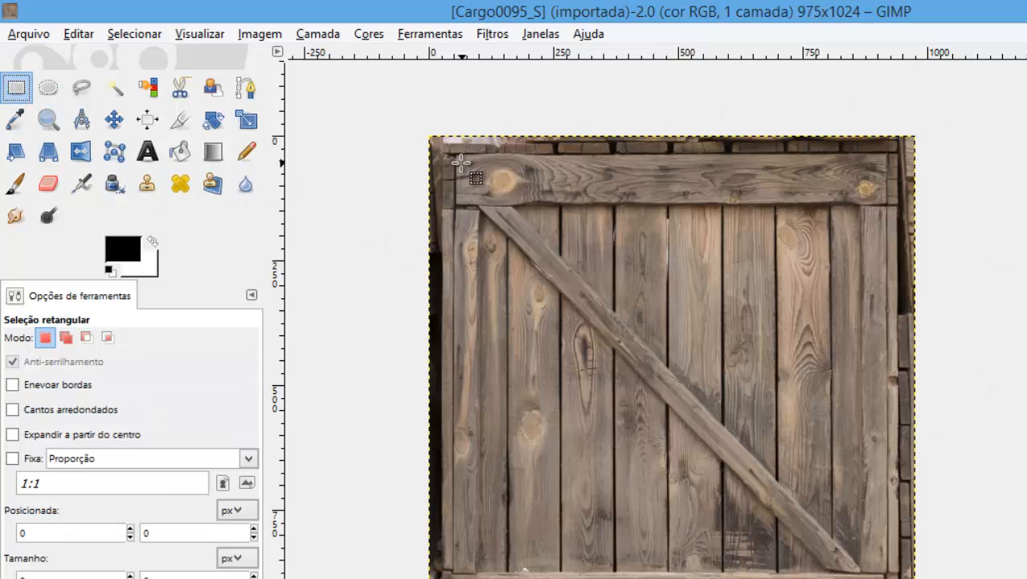
{"action": "mouse_move", "coordinate": [461, 163]}
{"action": "left_mouse_down"}
{"action": "mouse_move", "coordinate": [754, 425]}
{"action": "mouse_move", "coordinate": [839, 576]}
{"action": "mouse_move", "coordinate": [880, 577]}
{"action": "left_mouse_up"}
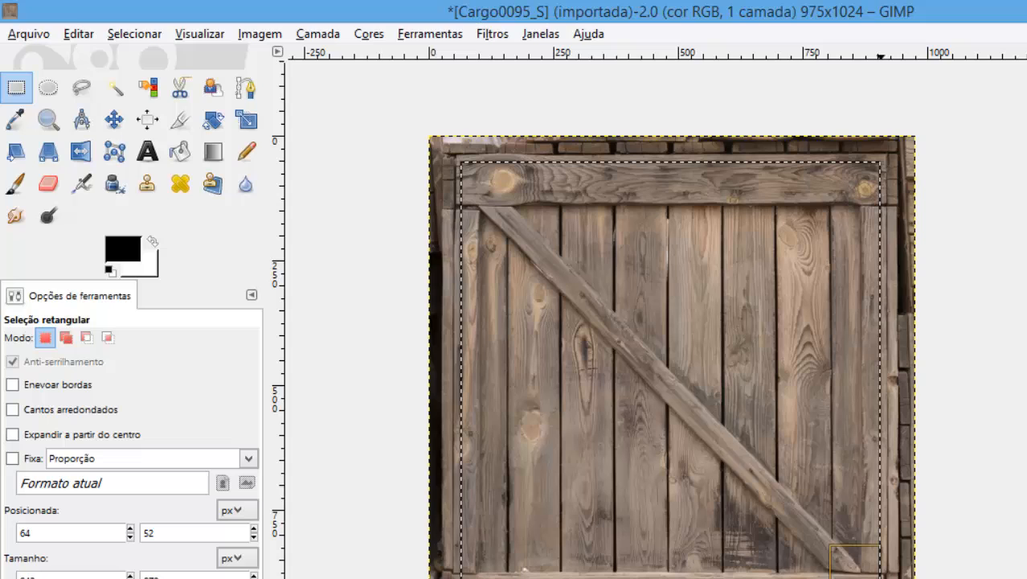
{"action": "right_click", "coordinate": [683, 384]}
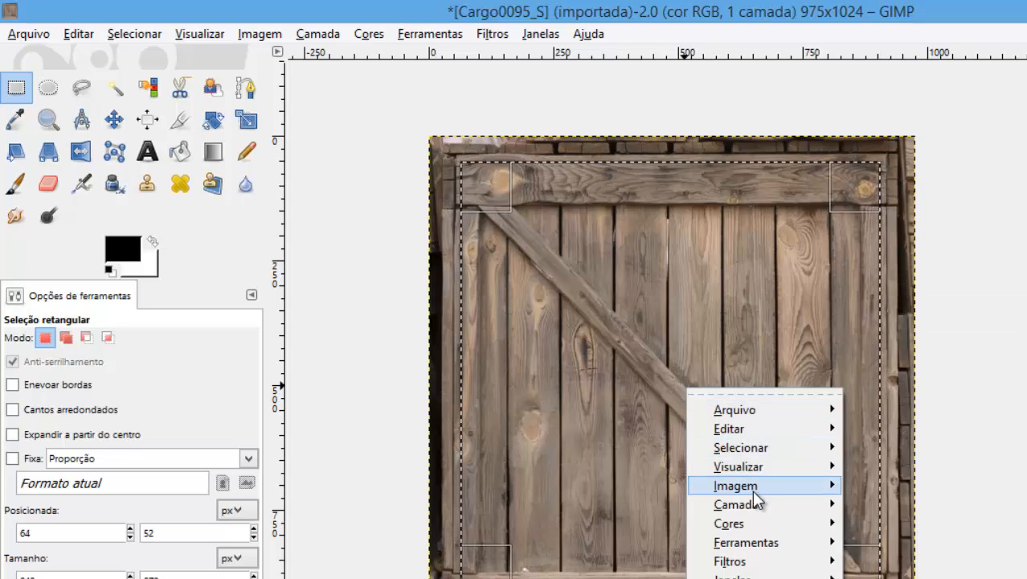
{"action": "mouse_move", "coordinate": [754, 487]}
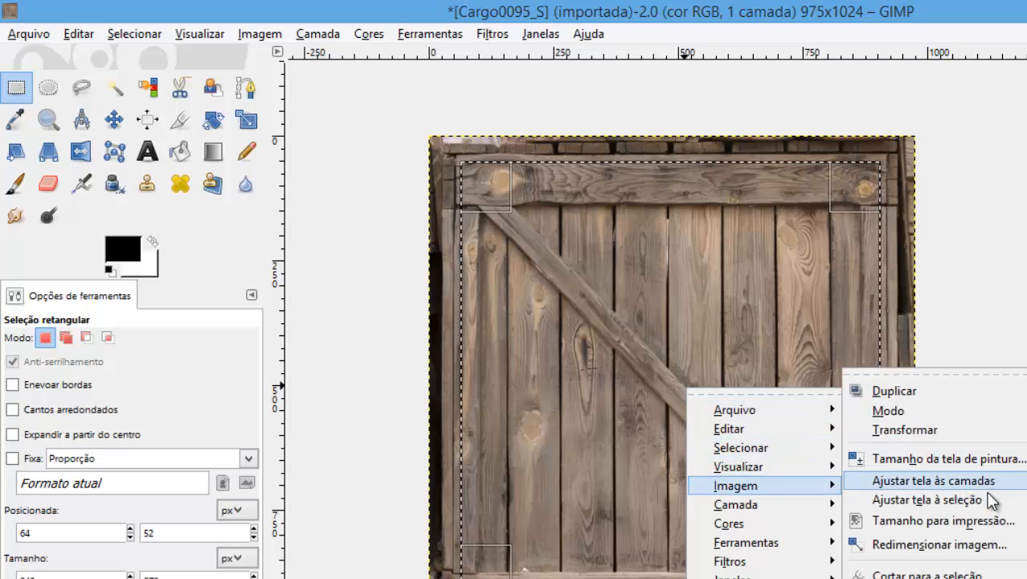
{"action": "left_click", "coordinate": [922, 574]}
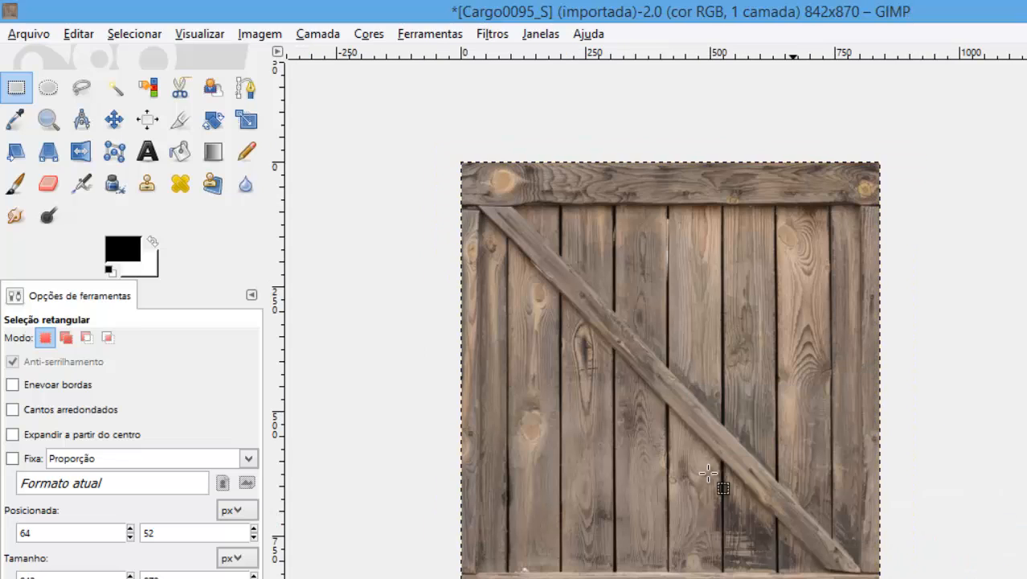
Scale the cropped image to 512 × 512 px with the width and height unlinked.
{"action": "left_click", "coordinate": [260, 36]}
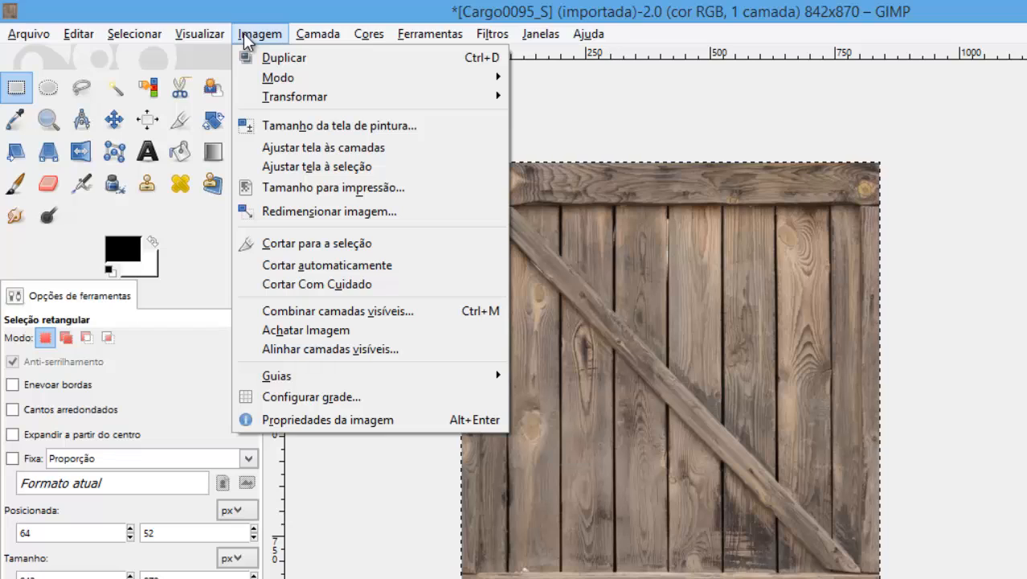
{"action": "left_click", "coordinate": [325, 212]}
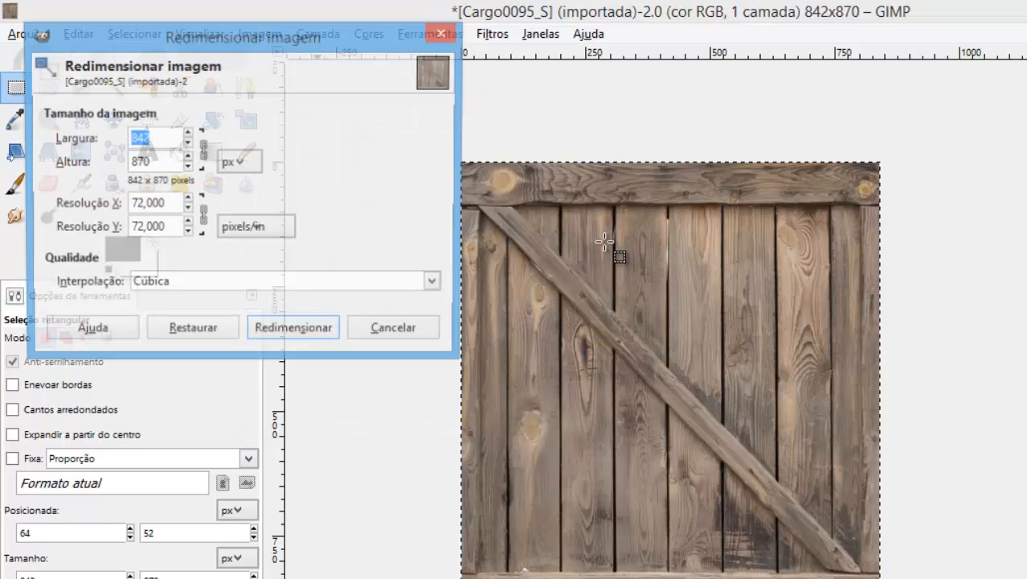
{"action": "left_click", "coordinate": [202, 149]}
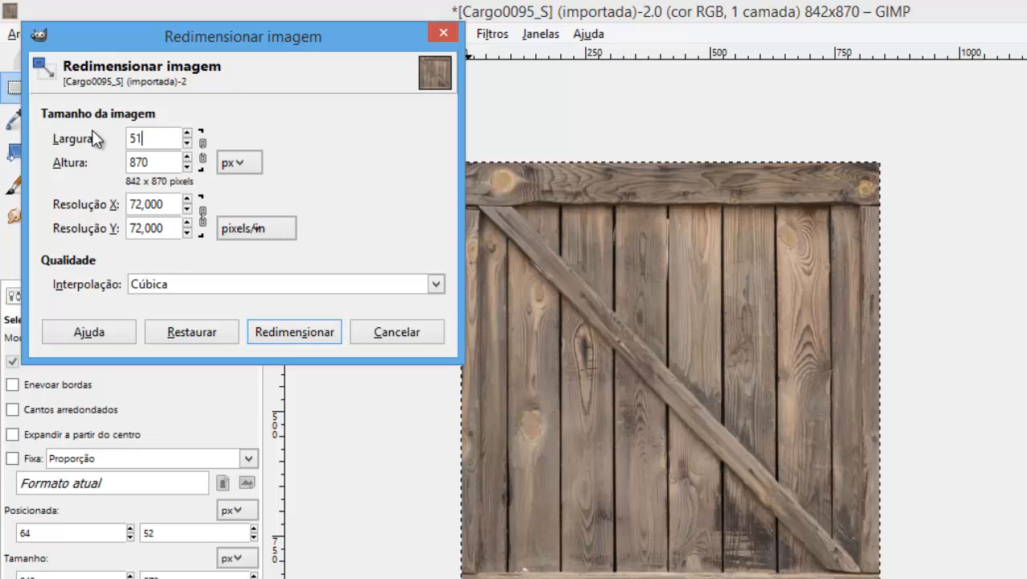
{"action": "key", "text": "Tab"}
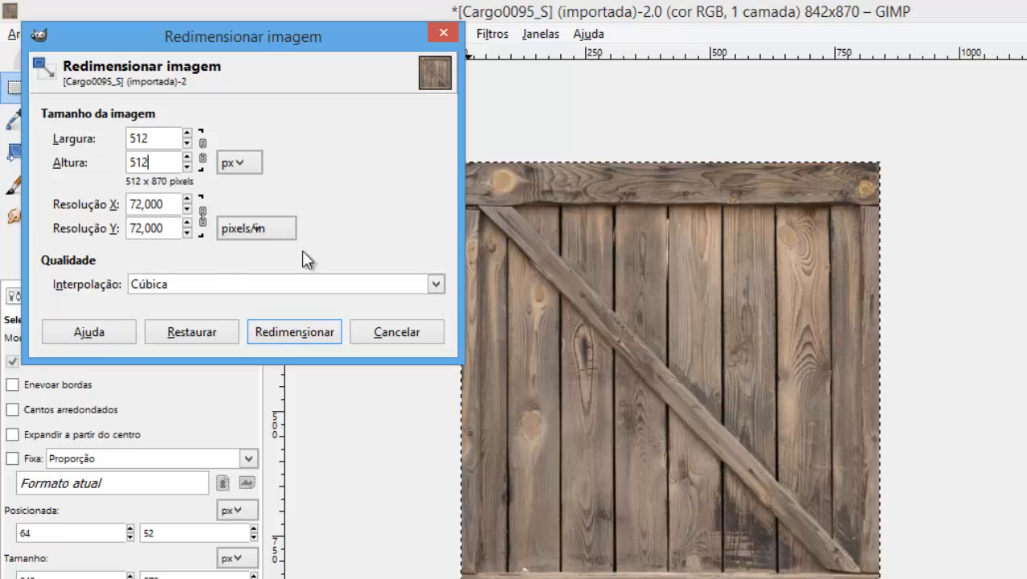
{"action": "left_click", "coordinate": [271, 330]}
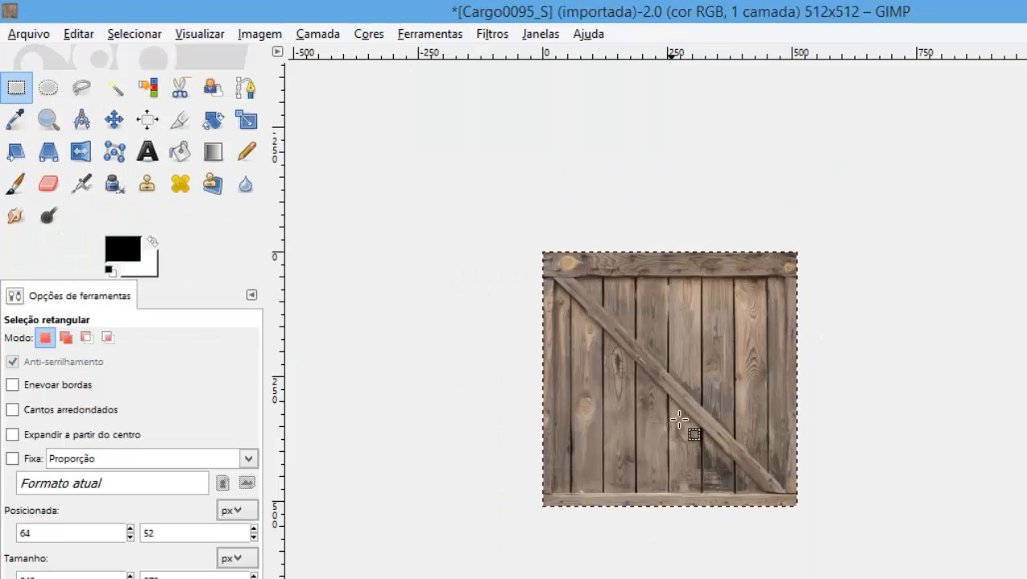
Set up an export of the crate image to the Desktop folder as Caixa.tif, using the TIFF image format.
{"action": "left_click", "coordinate": [28, 34]}
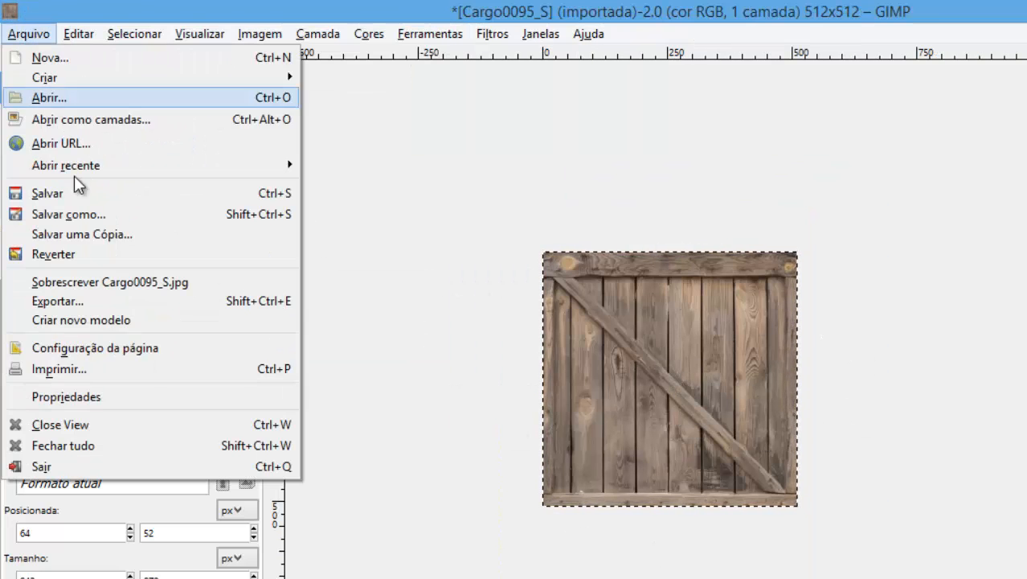
{"action": "left_click", "coordinate": [64, 302]}
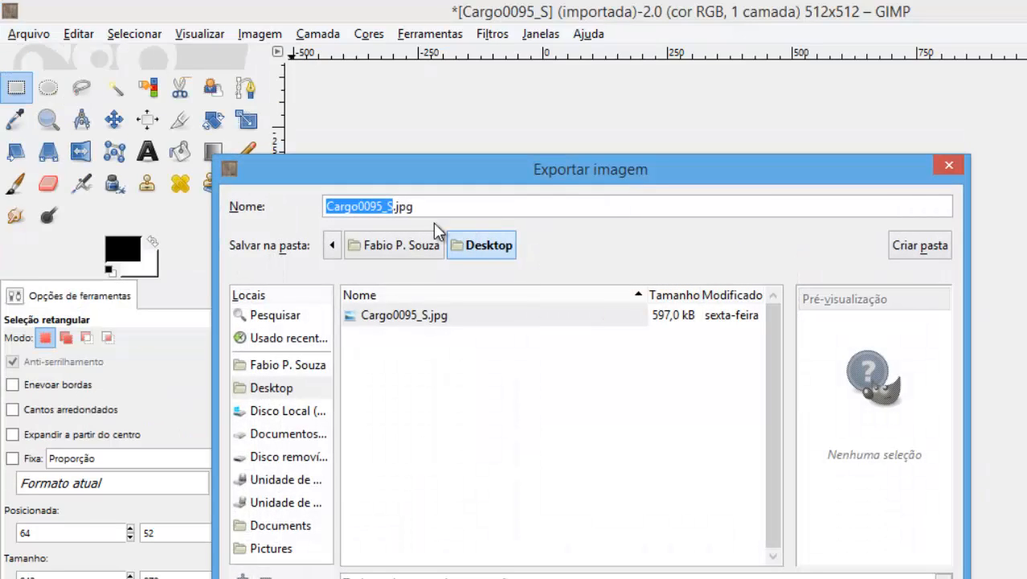
{"action": "triple_click", "coordinate": [455, 206]}
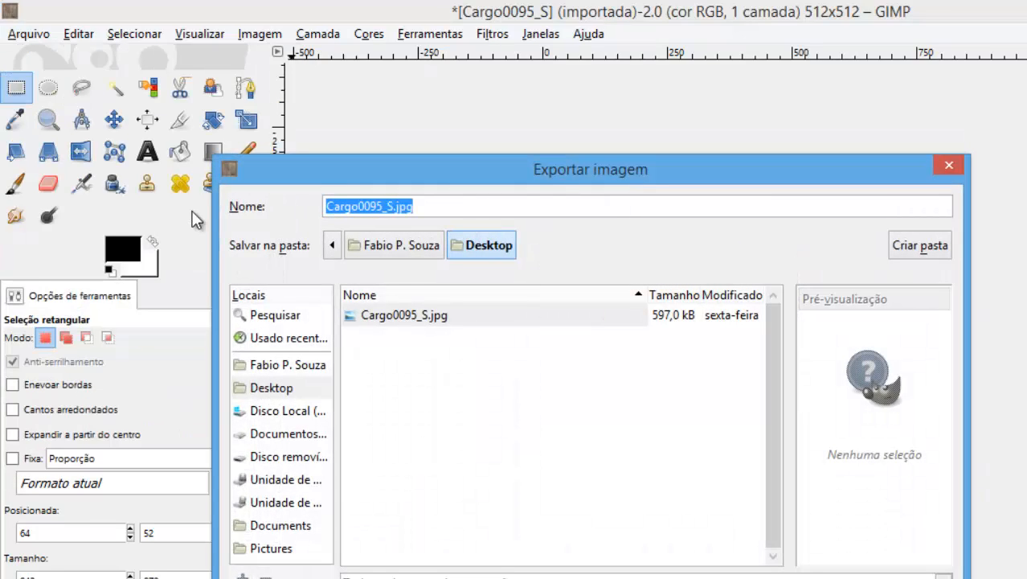
{"action": "type", "text": "Caixa"}
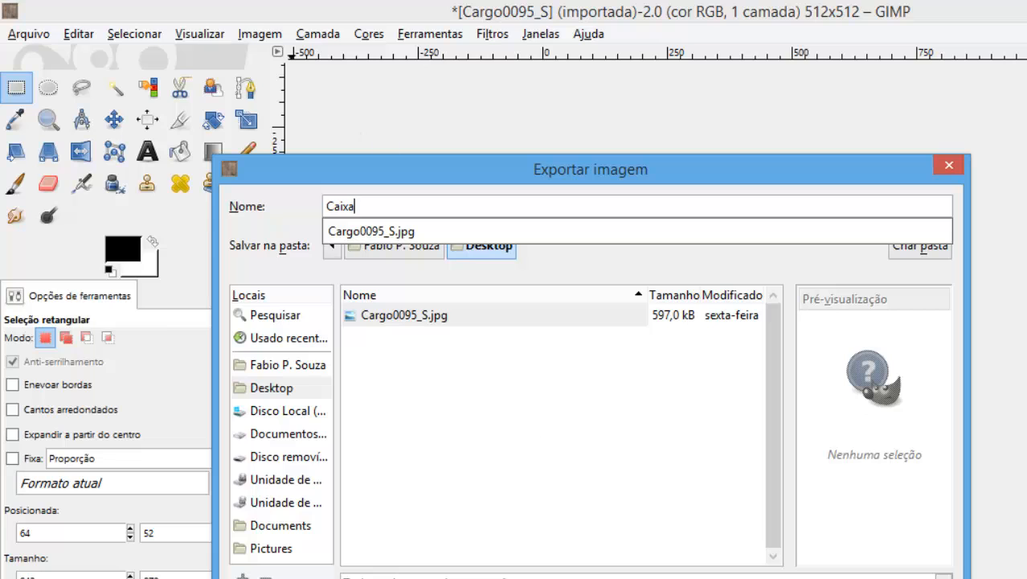
{"action": "left_click", "coordinate": [498, 577]}
{"action": "left_click", "coordinate": [498, 577]}
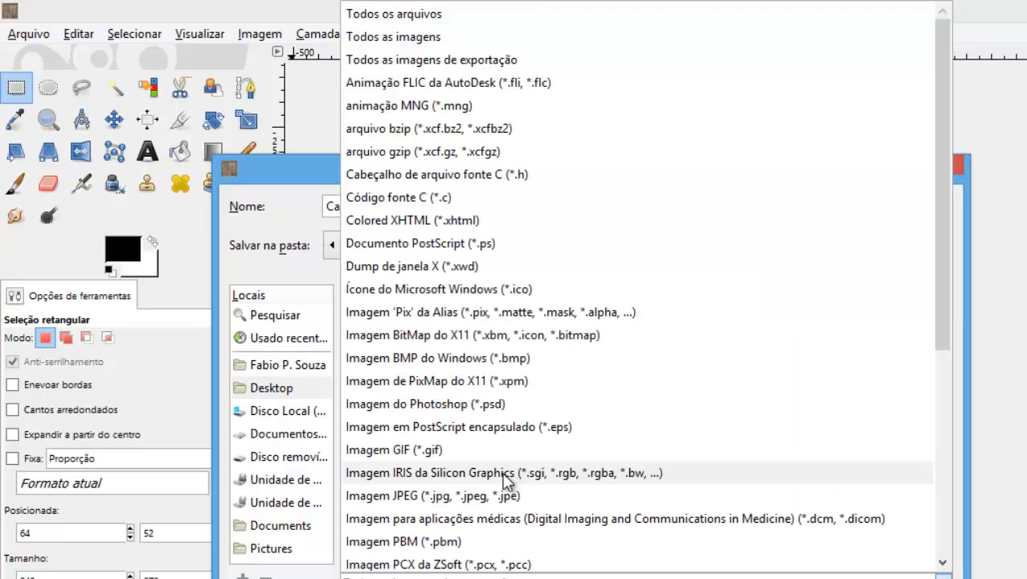
{"action": "scroll", "coordinate": [509, 470], "scroll_direction": "down", "scroll_amount": 5}
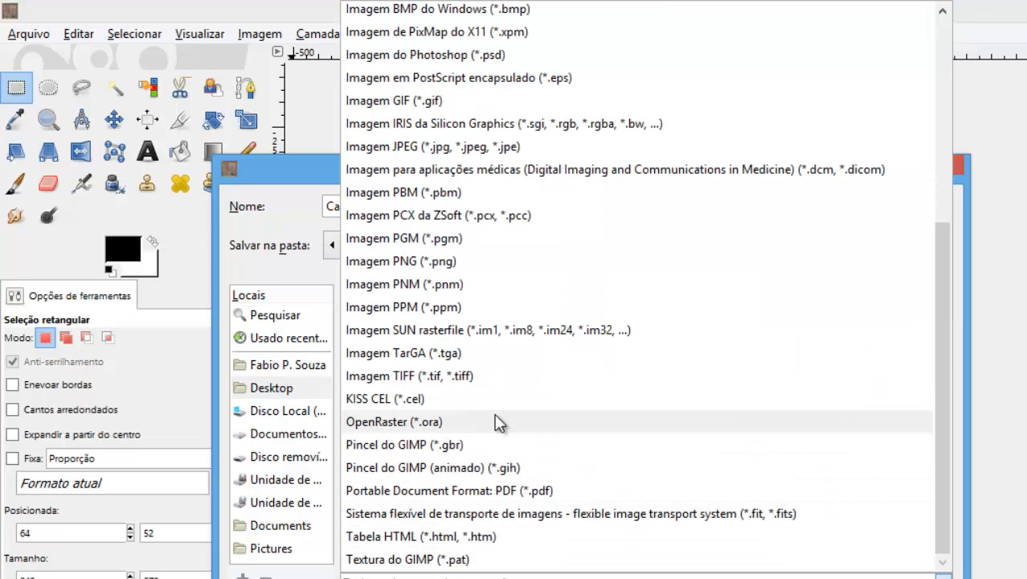
{"action": "left_click", "coordinate": [462, 378]}
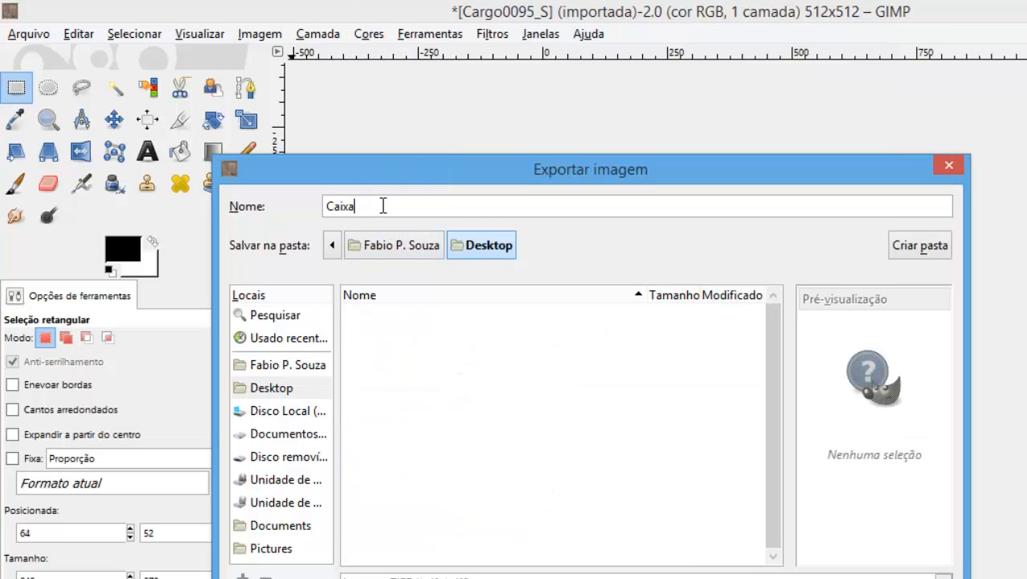
{"action": "type", "text": ".tif"}
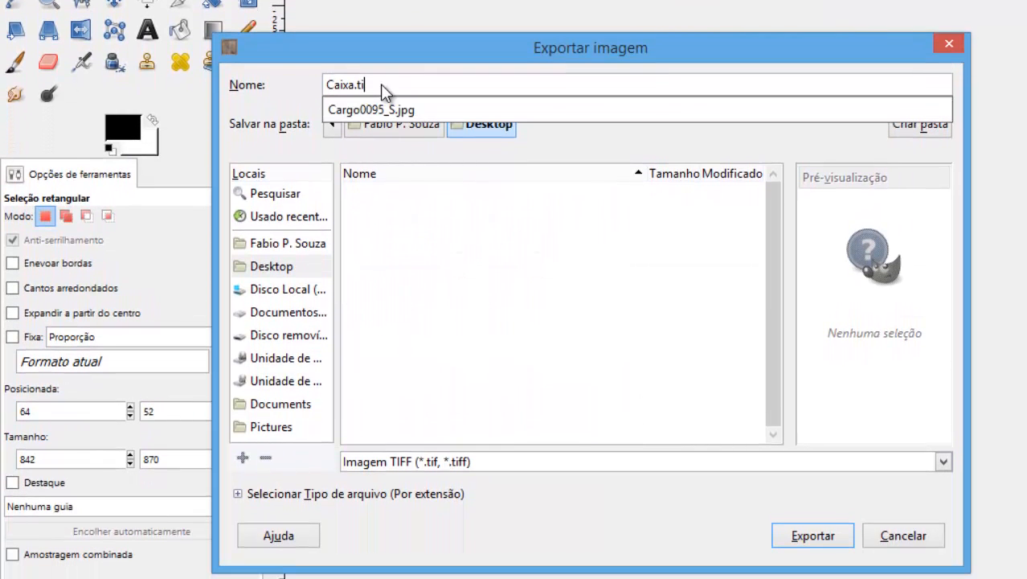
Export Caixa.tif with no compression and quit GIMP, discarding the unsaved changes.
{"action": "left_click", "coordinate": [810, 540]}
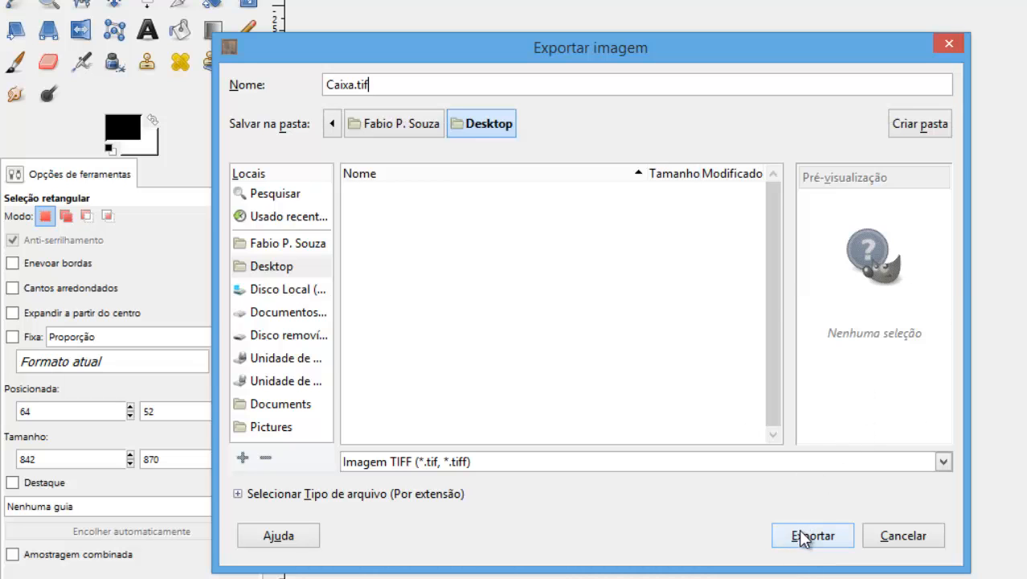
{"action": "left_click", "coordinate": [802, 536]}
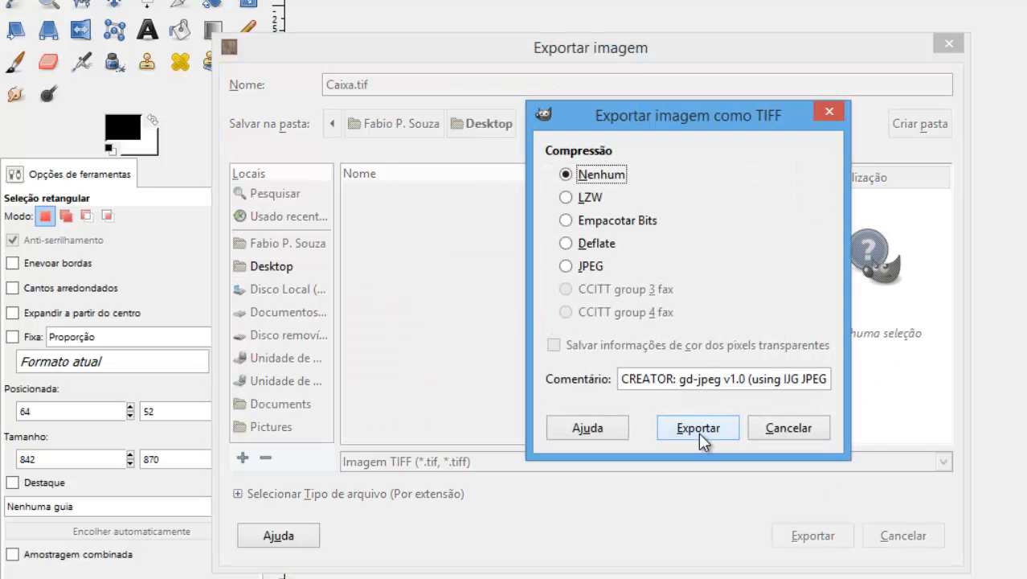
{"action": "left_click", "coordinate": [701, 434]}
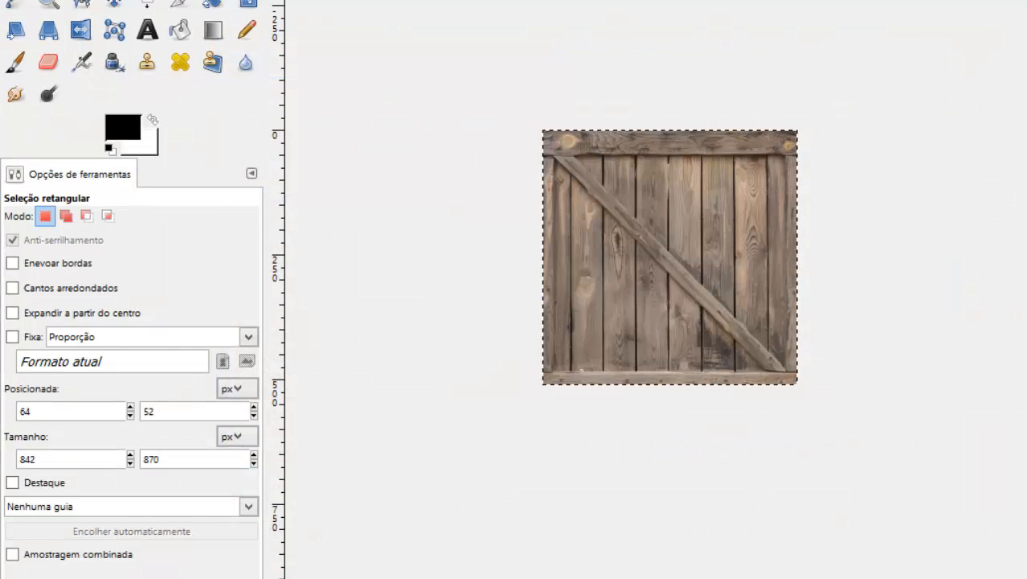
{"action": "key", "text": "ctrl+q"}
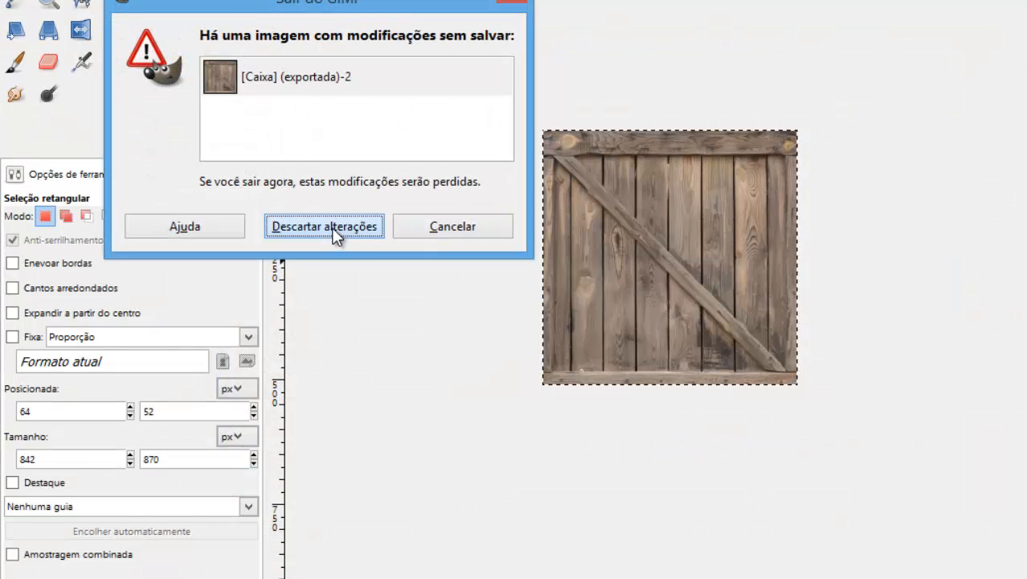
{"action": "left_click", "coordinate": [330, 228]}
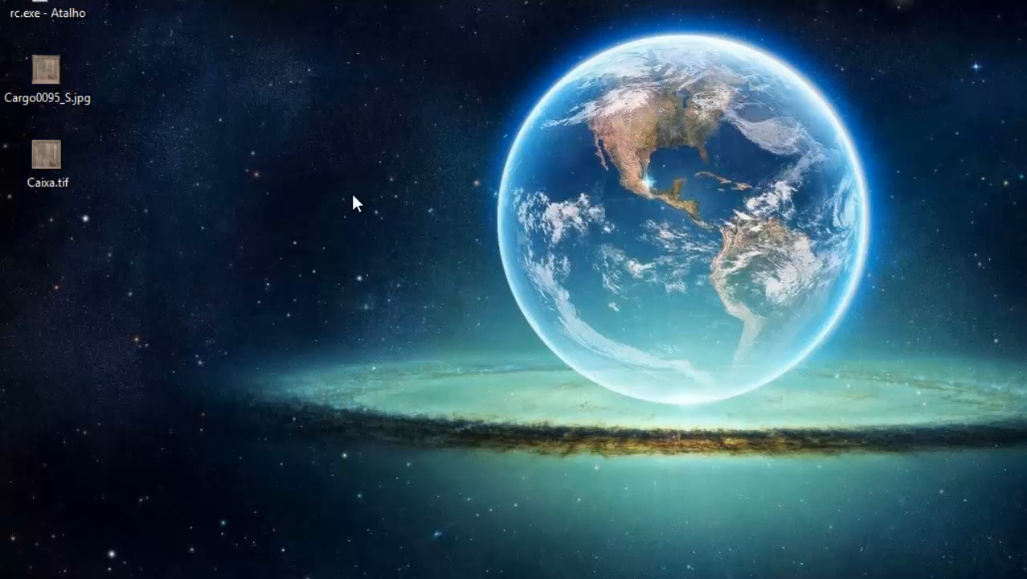
Open Caixa.tif from the desktop with the rc.exe shortcut and generate its diffuse DDS output with the Diffuse_lowQ preset.
{"action": "left_click", "coordinate": [36, 172]}
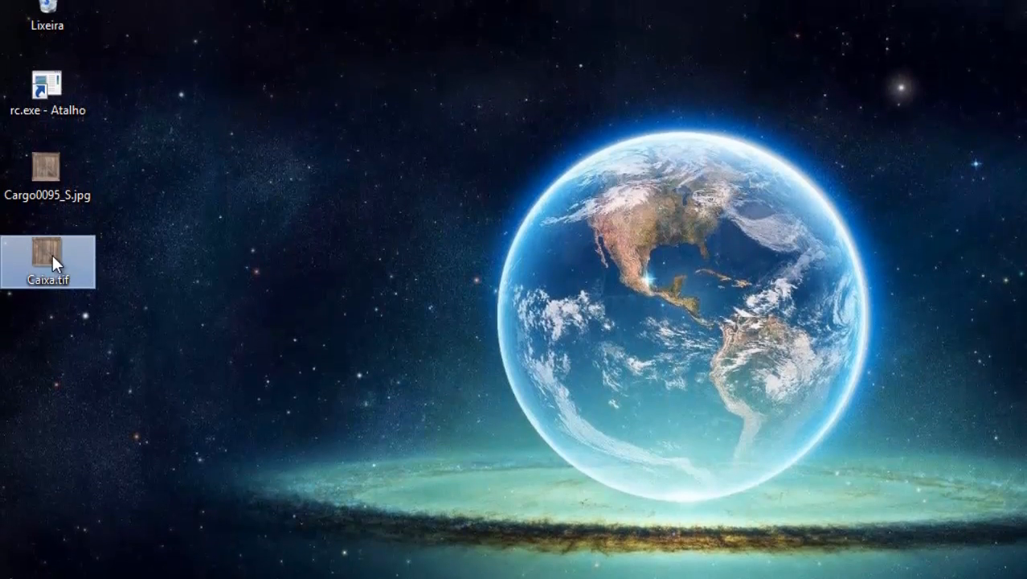
{"action": "mouse_move", "coordinate": [49, 161]}
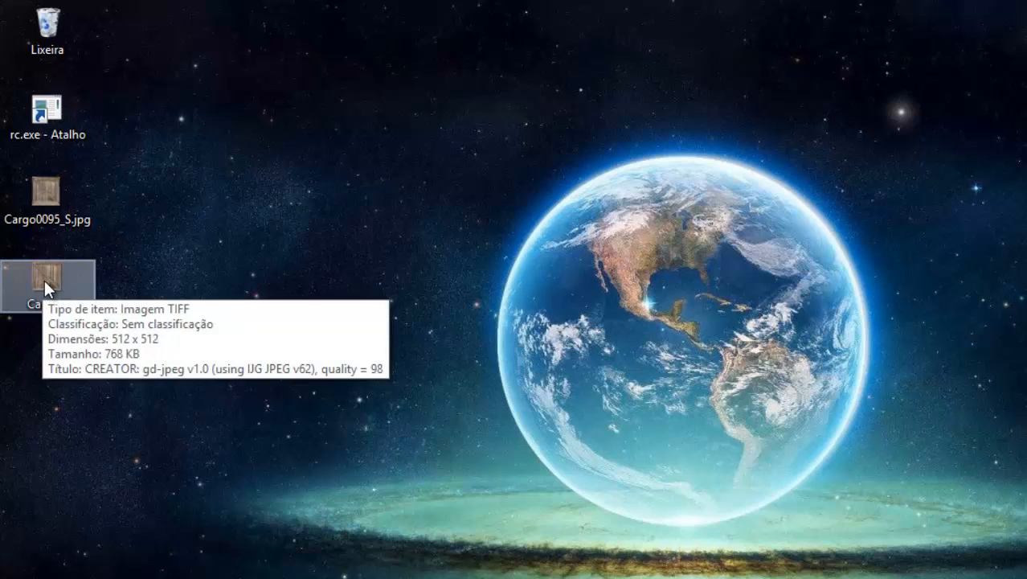
{"action": "left_click_drag", "start_coordinate": [44, 280], "coordinate": [40, 114]}
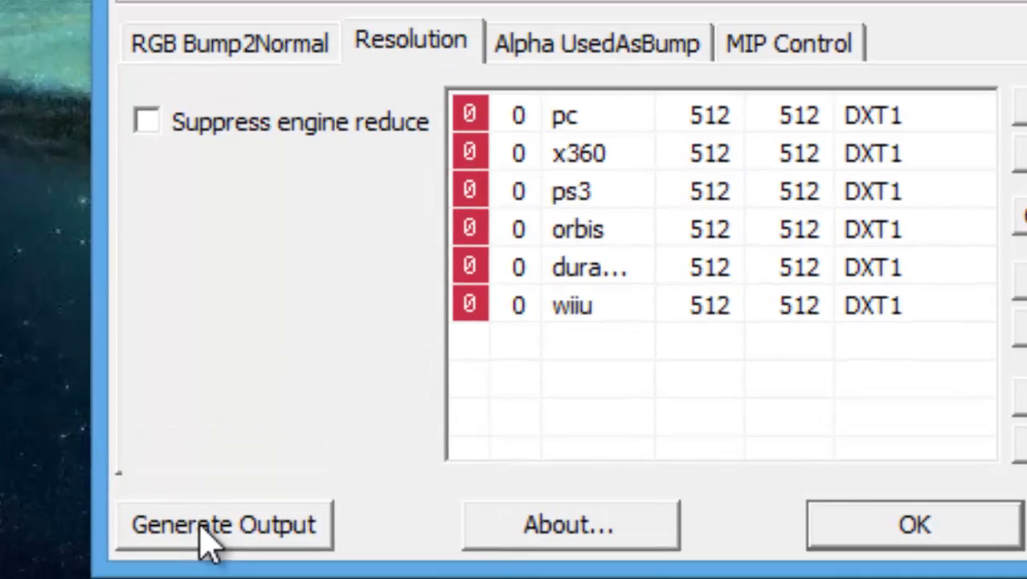
{"action": "left_click", "coordinate": [201, 526]}
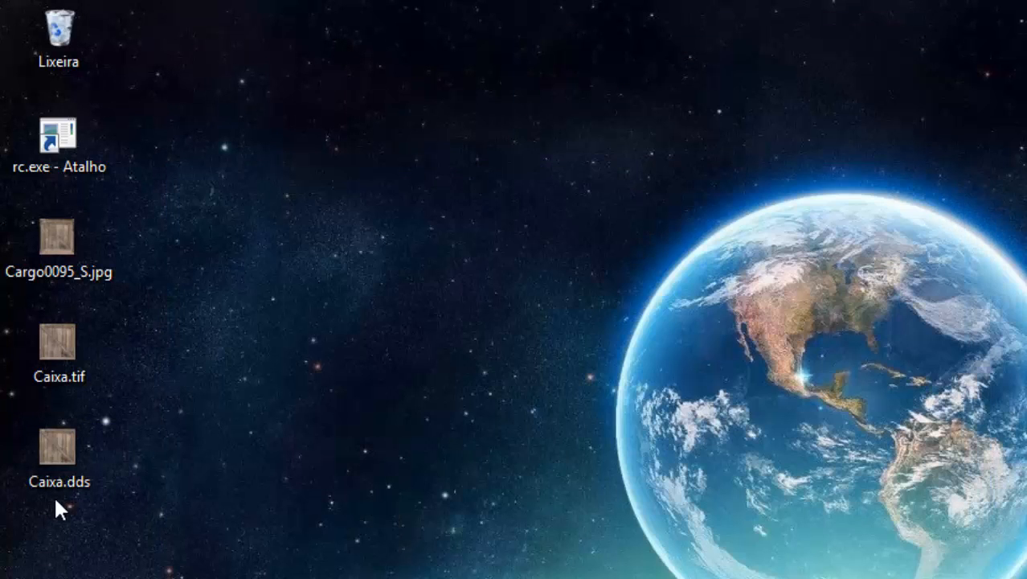
Rename Caixa.dds on the desktop as Caixa_dif.dds.
{"action": "left_click", "coordinate": [44, 474]}
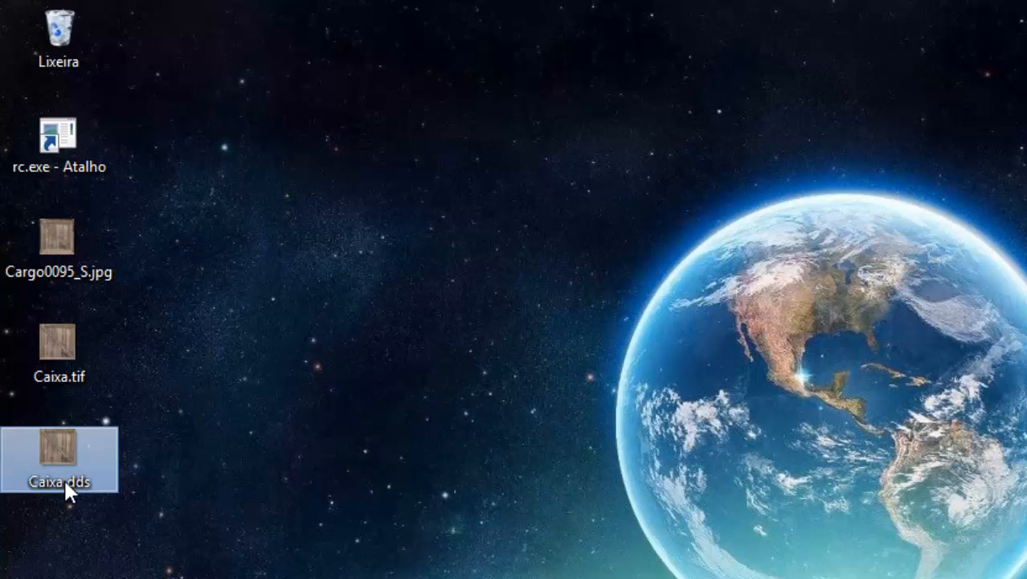
{"action": "left_click", "coordinate": [63, 477]}
{"action": "key", "text": "Right"}
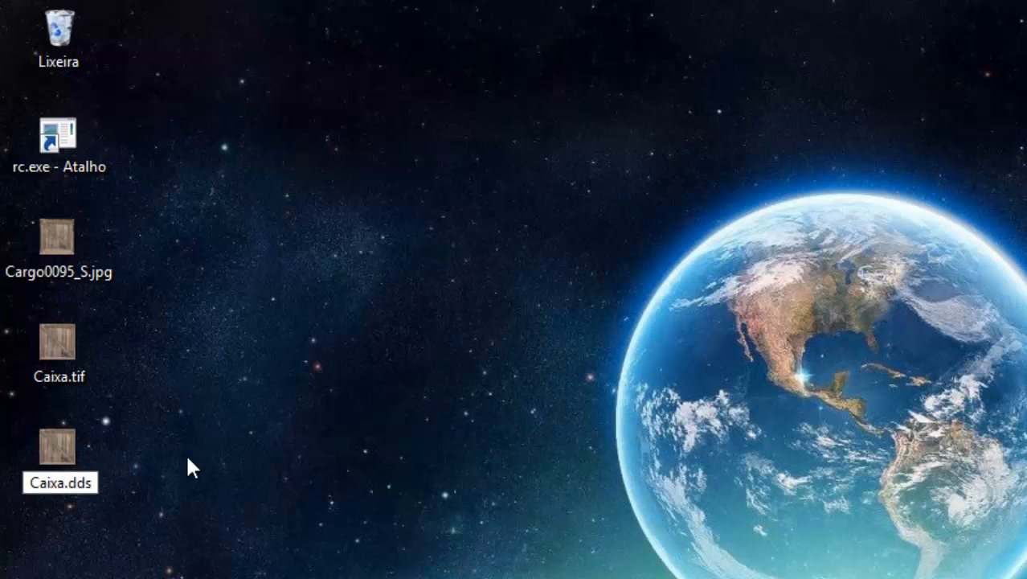
{"action": "type", "text": "_"}
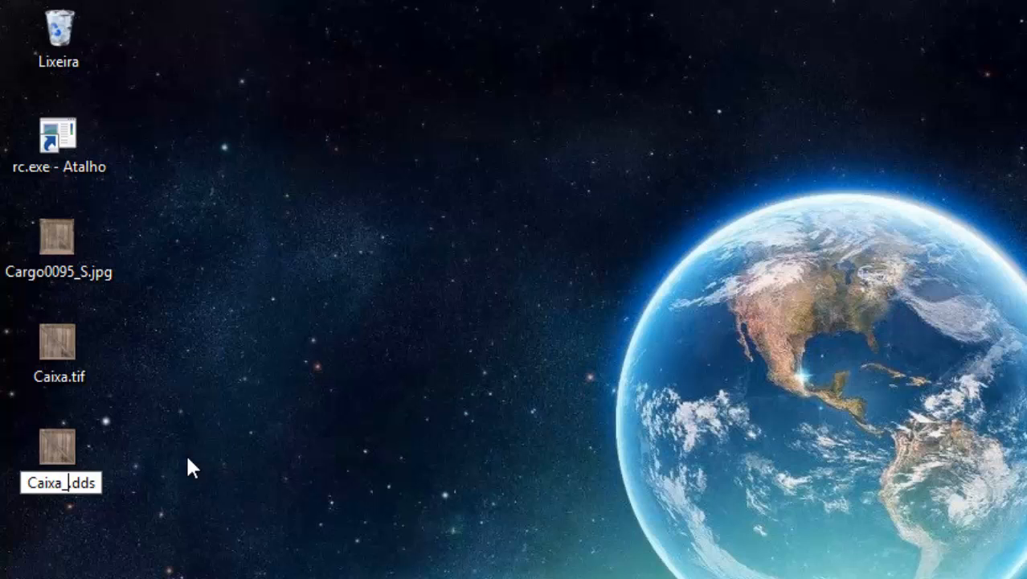
{"action": "type", "text": "dif"}
{"action": "key", "text": "Return"}
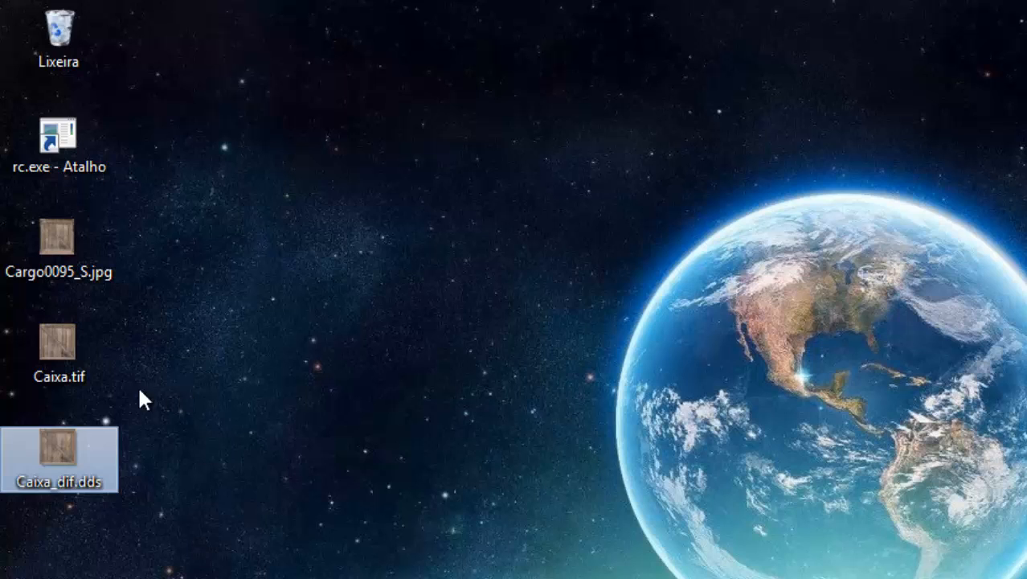
Open Caixa.tif with the rc.exe shortcut again, generate output with the Bump2Normalmap_lowQ preset and close the compiler dialog.
{"action": "left_click_drag", "start_coordinate": [62, 351], "coordinate": [66, 153]}
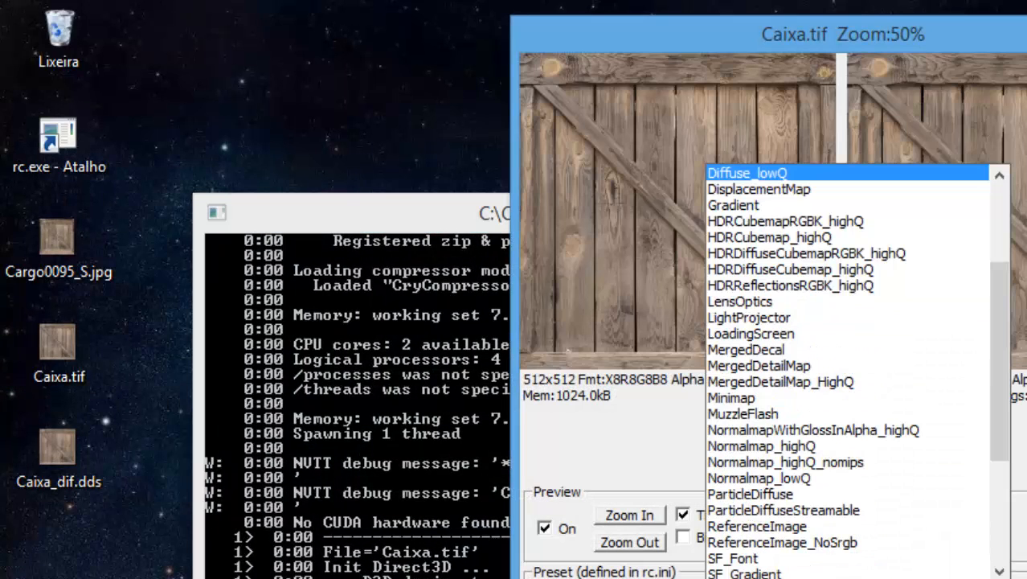
{"action": "scroll", "coordinate": [773, 187], "scroll_direction": "up", "scroll_amount": 3}
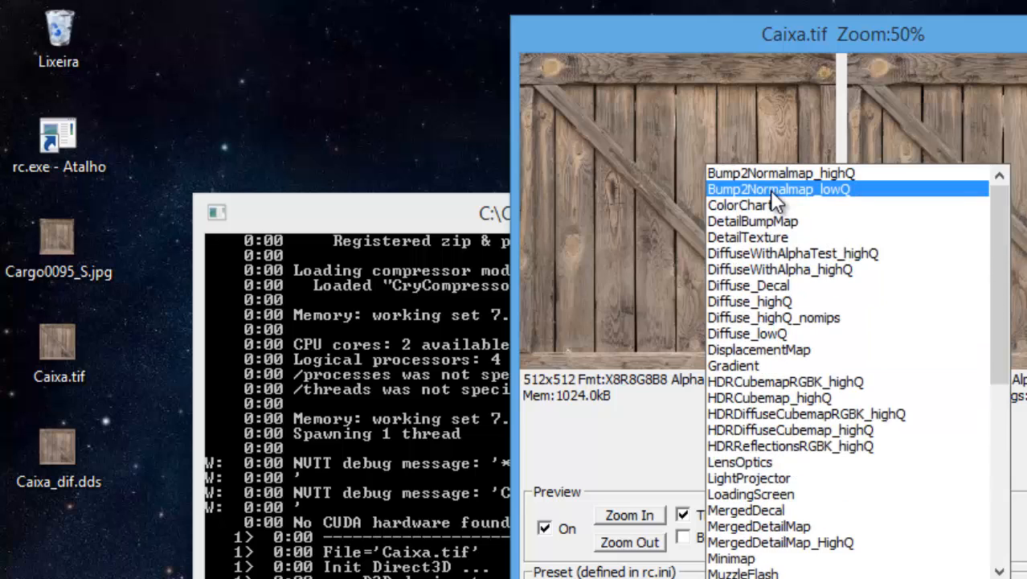
{"action": "left_click", "coordinate": [770, 190]}
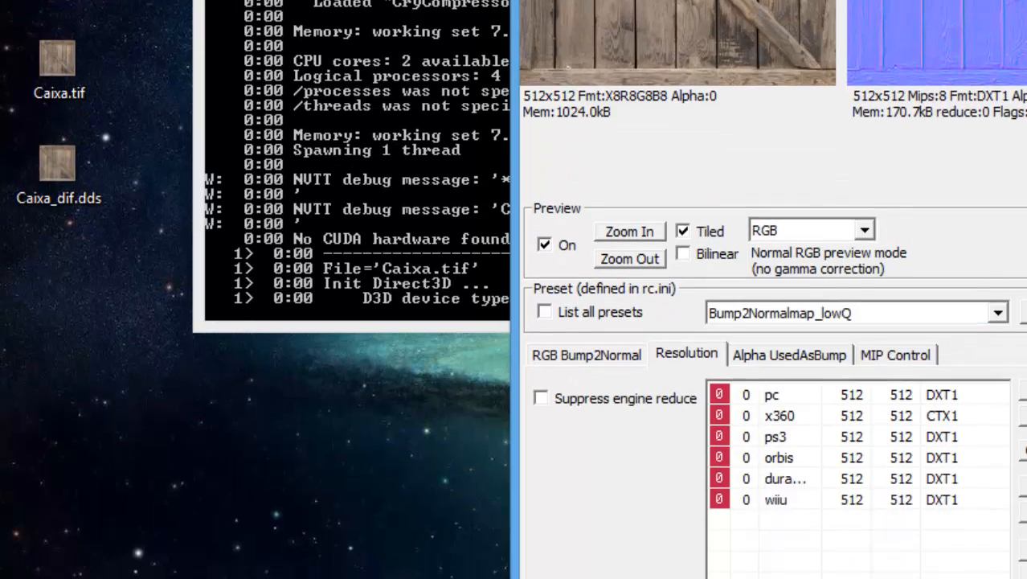
{"action": "left_click", "coordinate": [577, 535]}
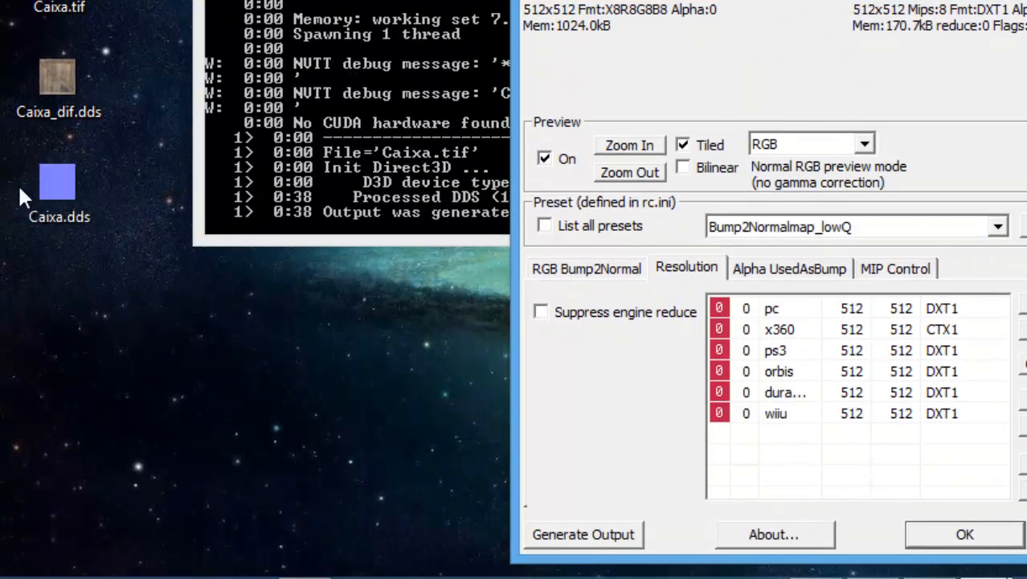
{"action": "left_click", "coordinate": [1006, 537]}
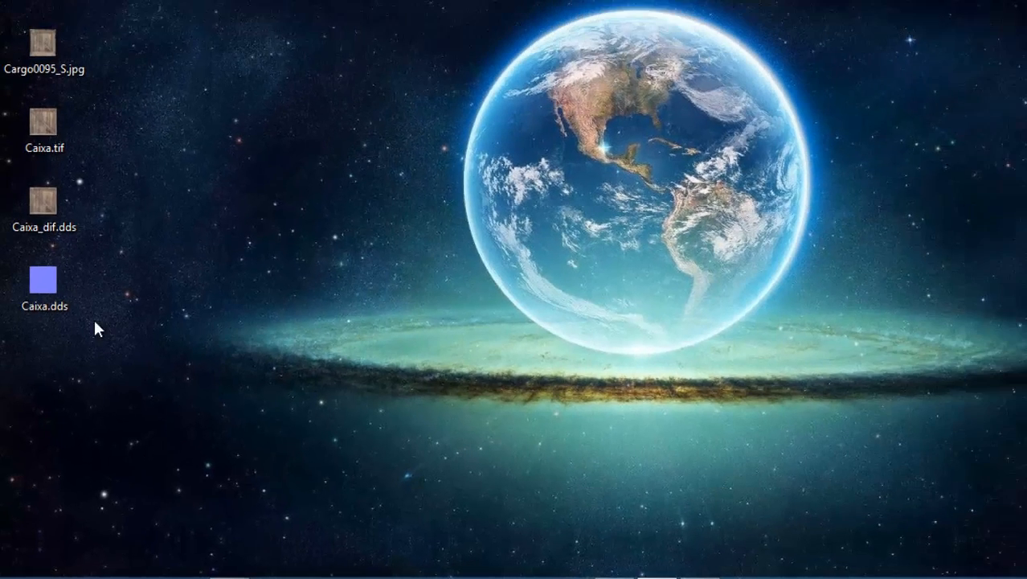
Rename the new normal map file Caixa.dds on the desktop as Caixa_bump.dds.
{"action": "left_click", "coordinate": [40, 304]}
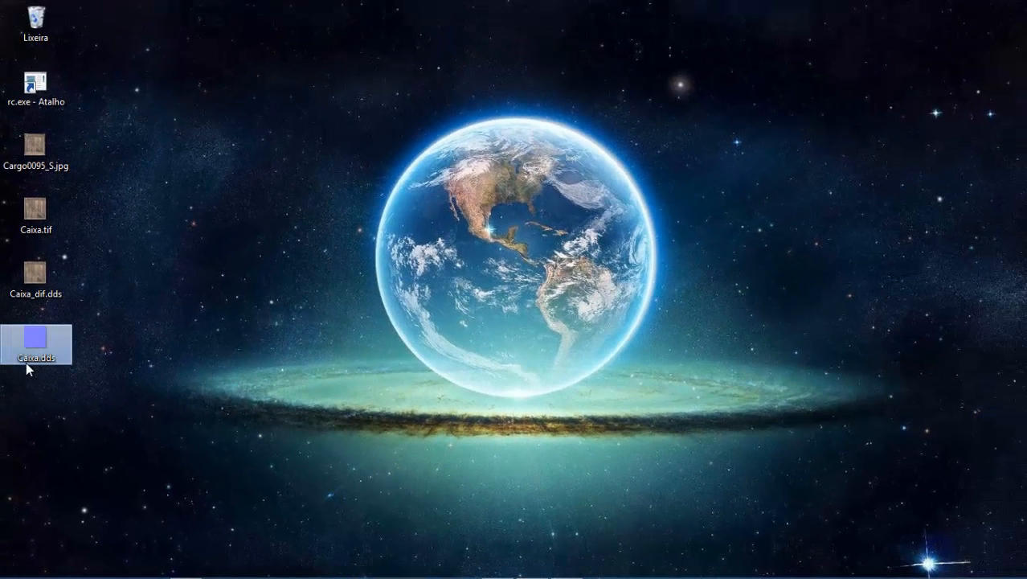
{"action": "left_click", "coordinate": [26, 362]}
{"action": "left_click", "coordinate": [38, 358]}
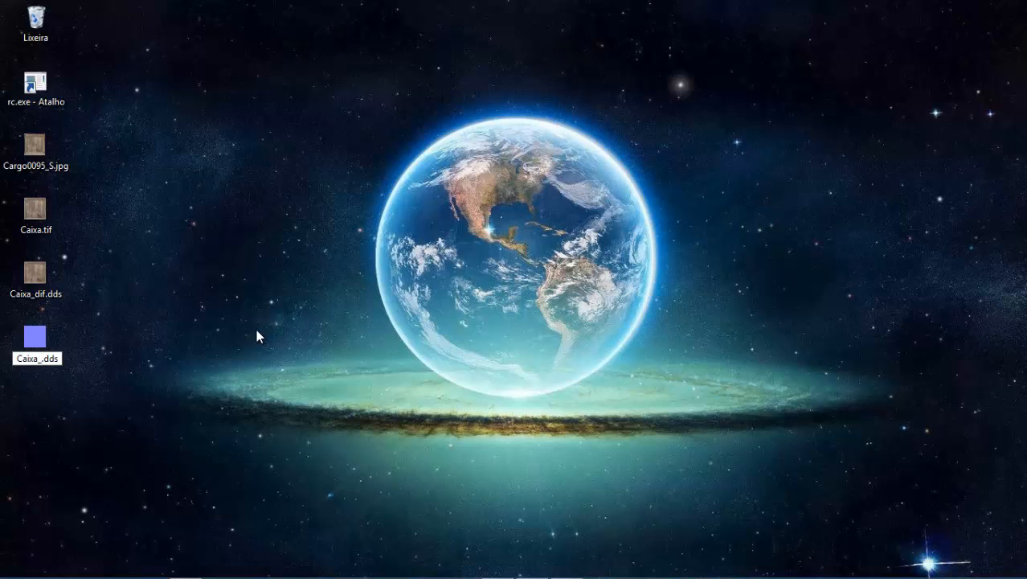
{"action": "type", "text": "_bump"}
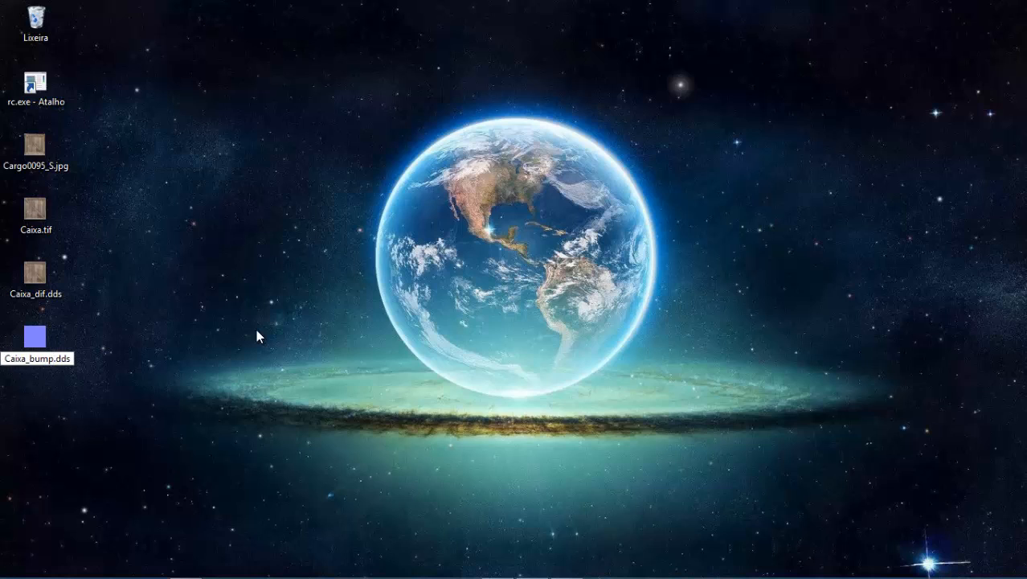
{"action": "key", "text": "Return"}
{"action": "left_click", "coordinate": [255, 328]}
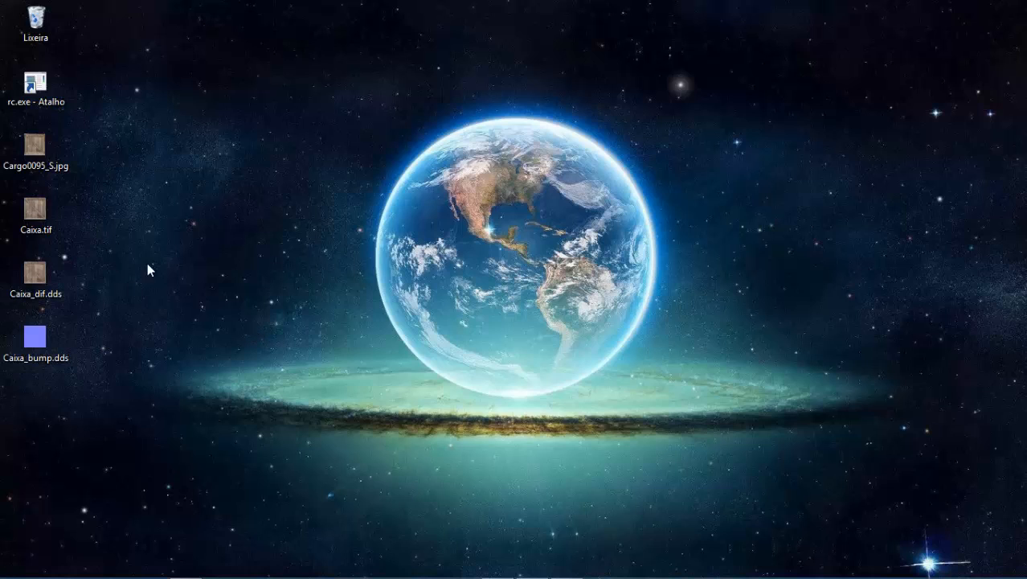
{"action": "left_click_drag", "start_coordinate": [147, 259], "coordinate": [3, 398]}
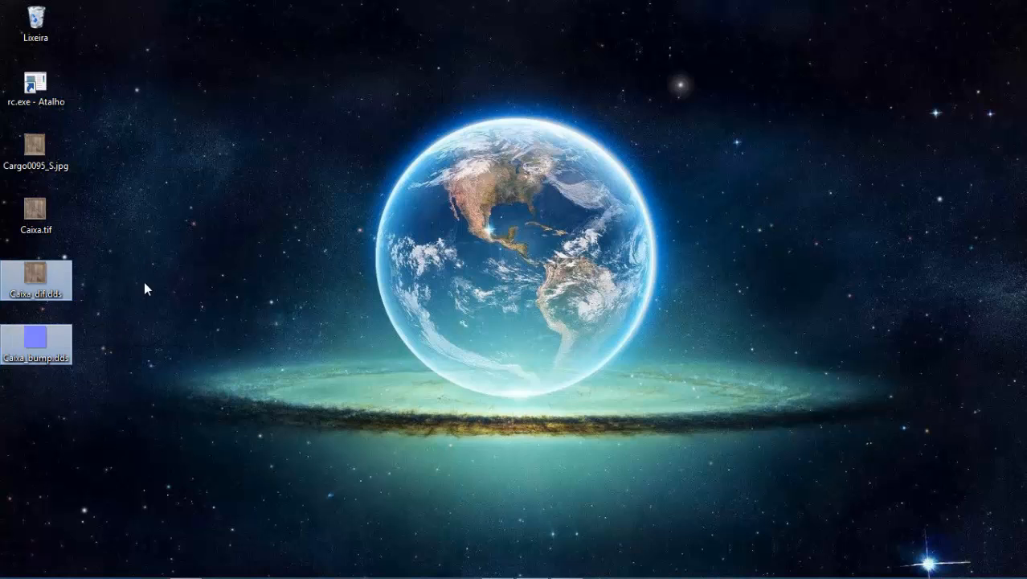
{"action": "left_click_drag", "start_coordinate": [117, 259], "coordinate": [2, 395]}
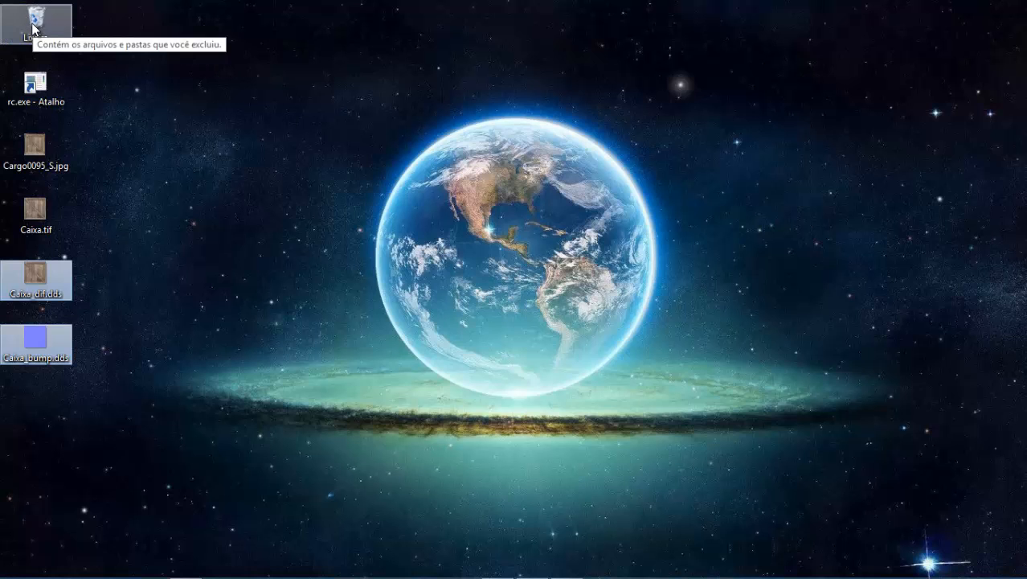
{"action": "left_click_drag", "start_coordinate": [133, 265], "coordinate": [1, 391]}
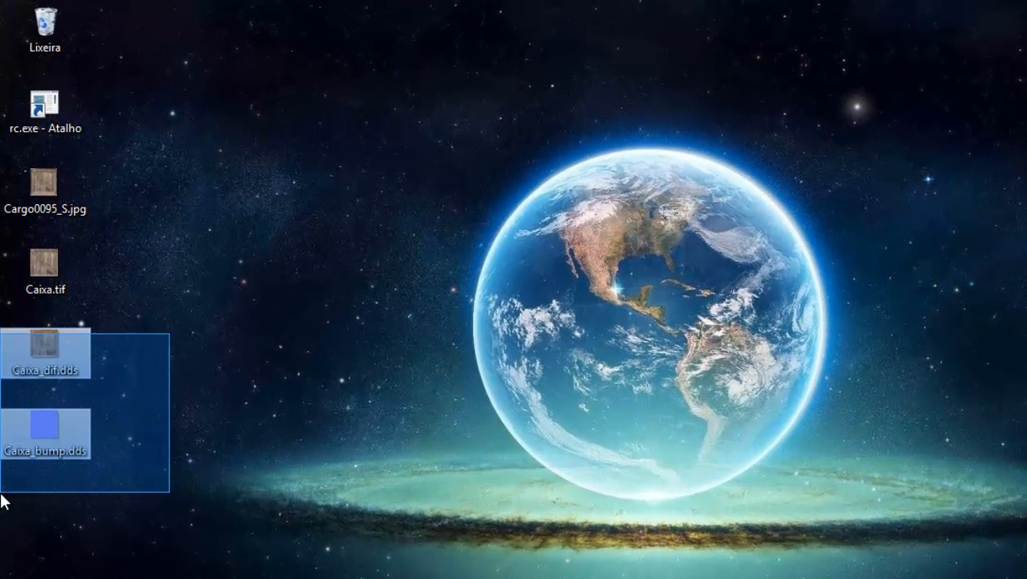
{"action": "left_click_drag", "start_coordinate": [1, 495], "coordinate": [0, 495]}
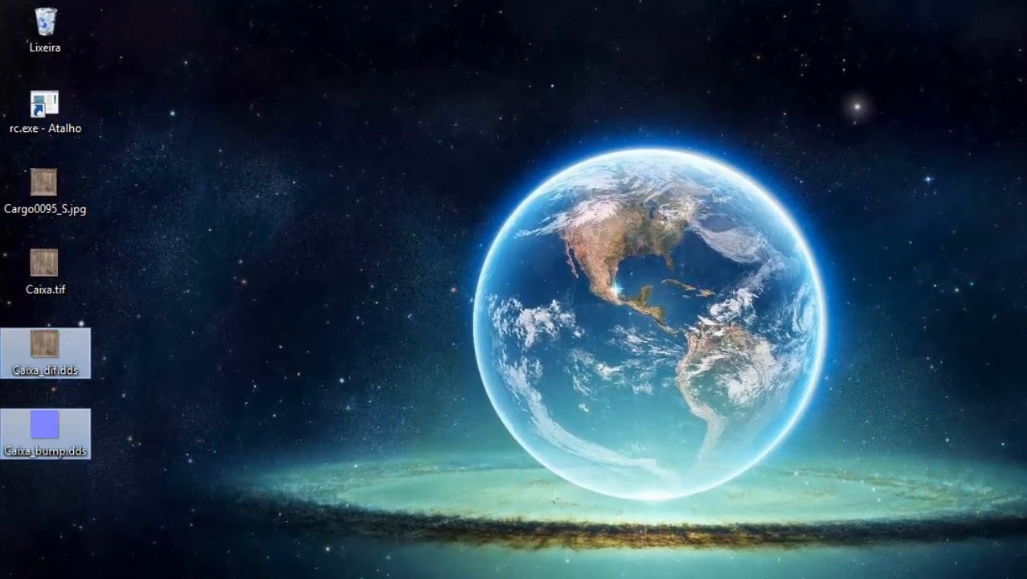
{"action": "left_click", "coordinate": [190, 478]}
Switch to File Explorer, browse to the GameSDK folder inside Cryengine358 on drive C:, and return to the desktop.
{"action": "key", "text": "super+e"}
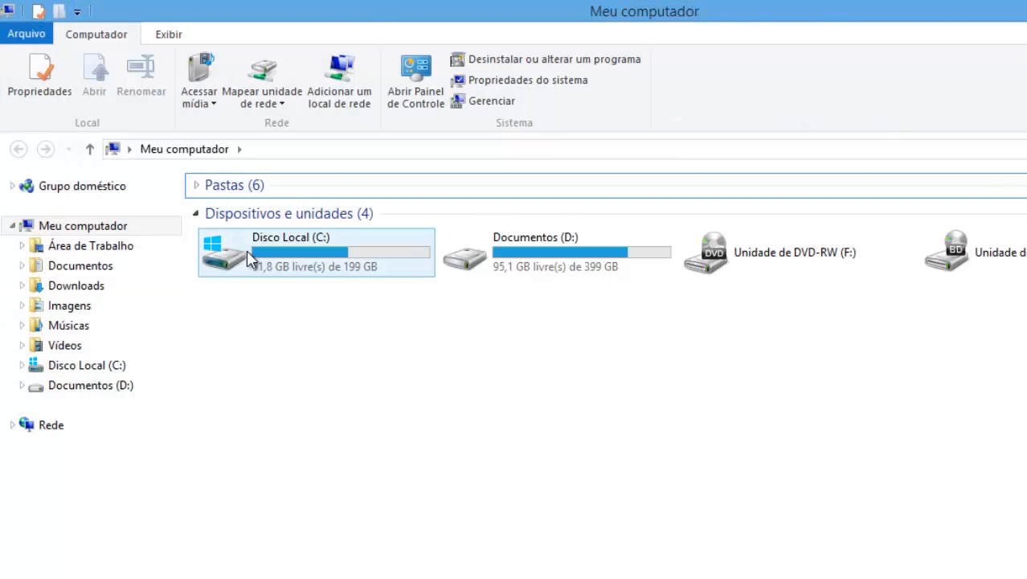
{"action": "double_click", "coordinate": [247, 250]}
{"action": "double_click", "coordinate": [273, 306]}
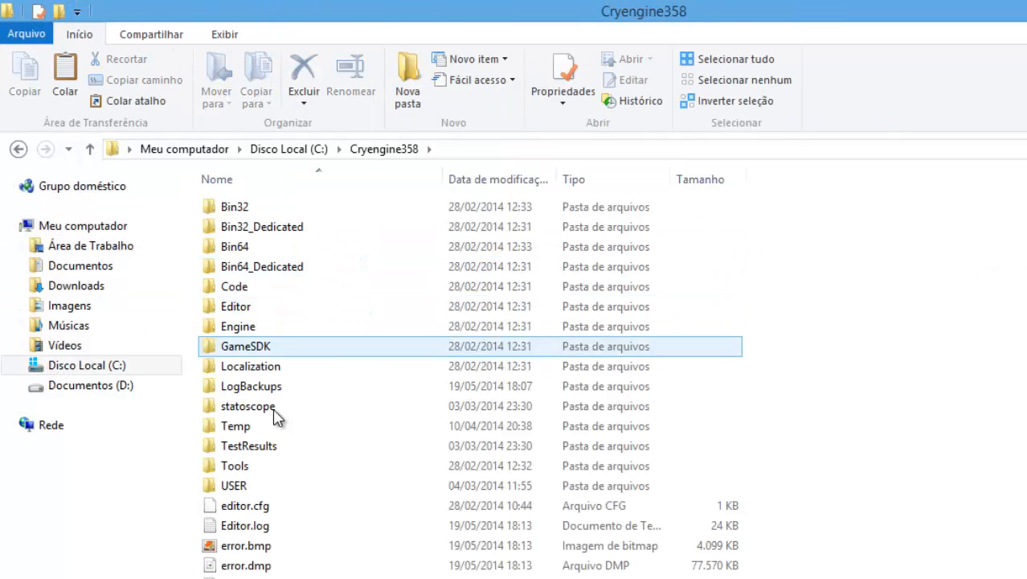
{"action": "double_click", "coordinate": [265, 347]}
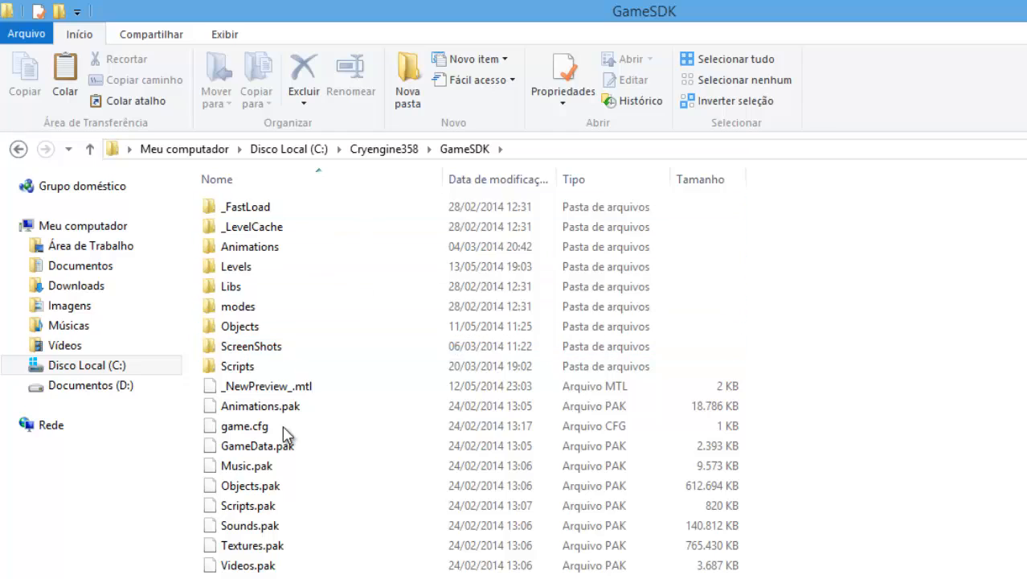
{"action": "key", "text": "l"}
{"action": "key", "text": "super+d"}
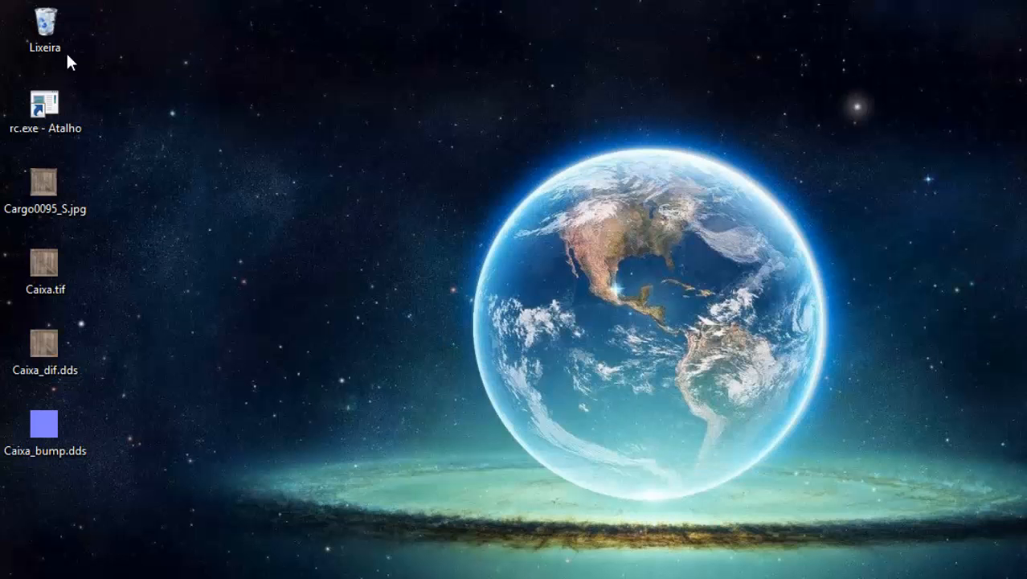